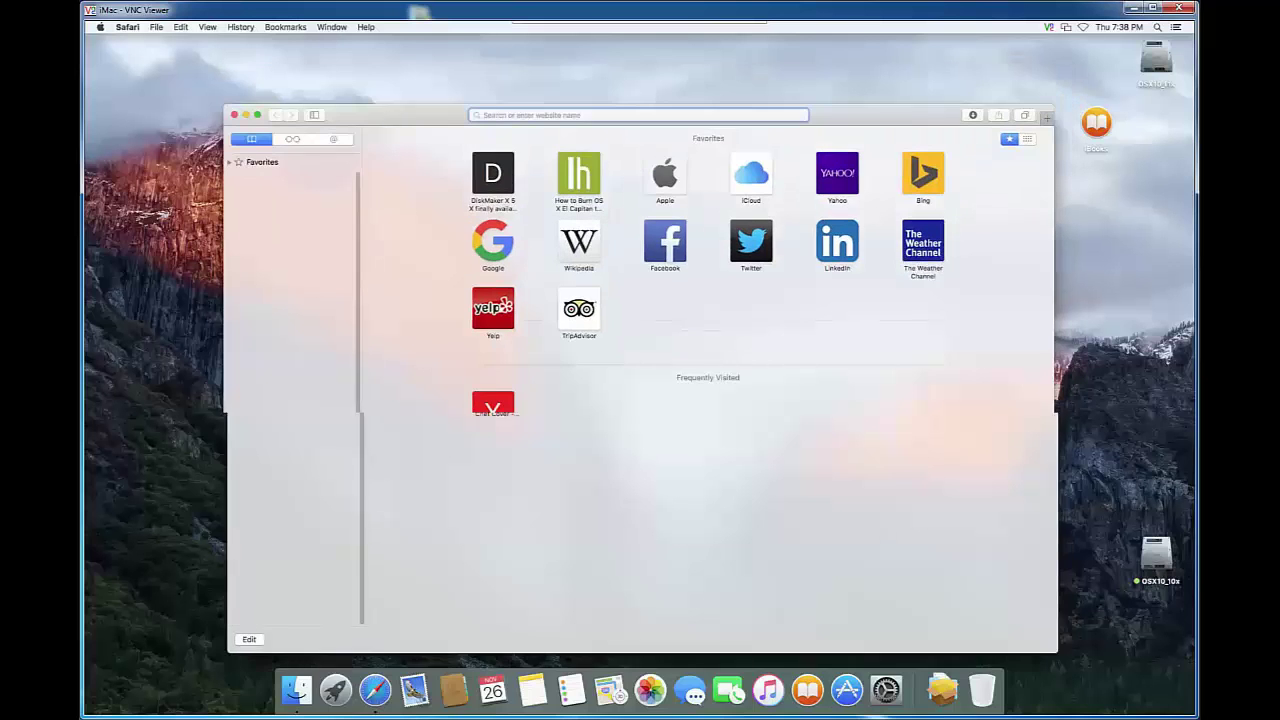
Open Google from the Google icon on Safari's Favorites page.
{"action": "left_click", "coordinate": [477, 240]}
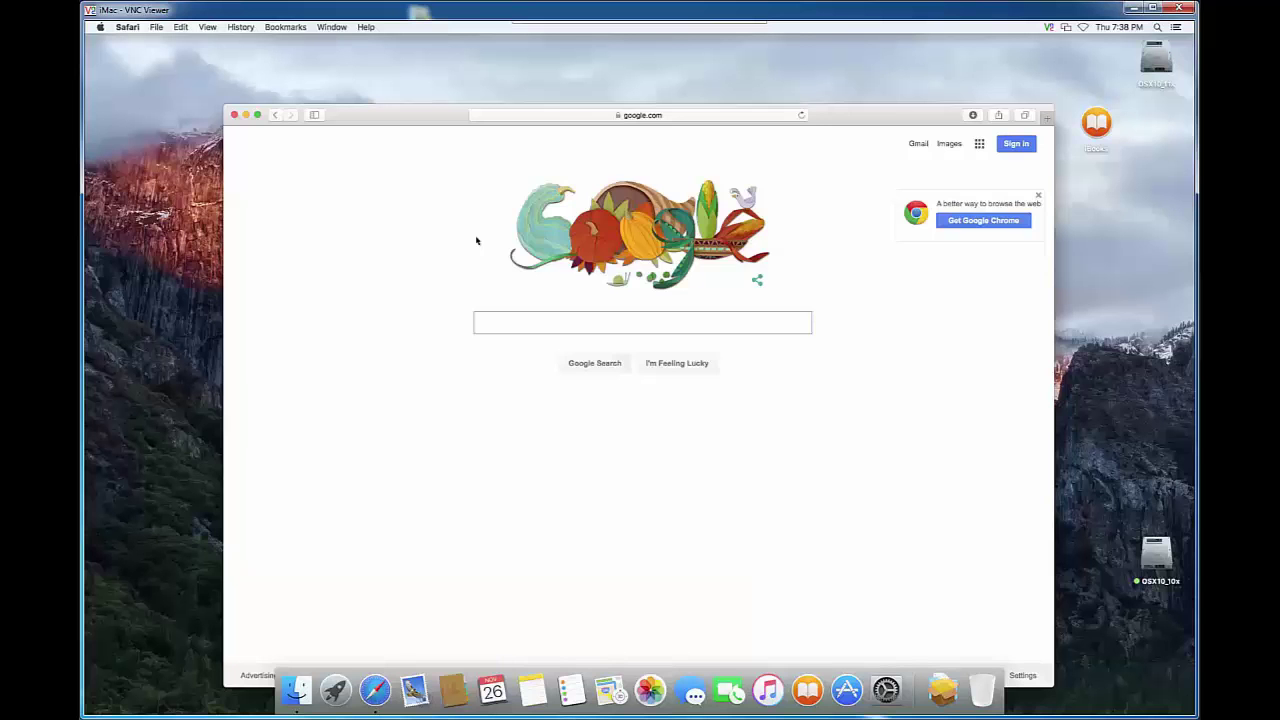
Search Google for 'shieldup', which is corrected to results for 'shields up'.
{"action": "type", "text": "shiel"}
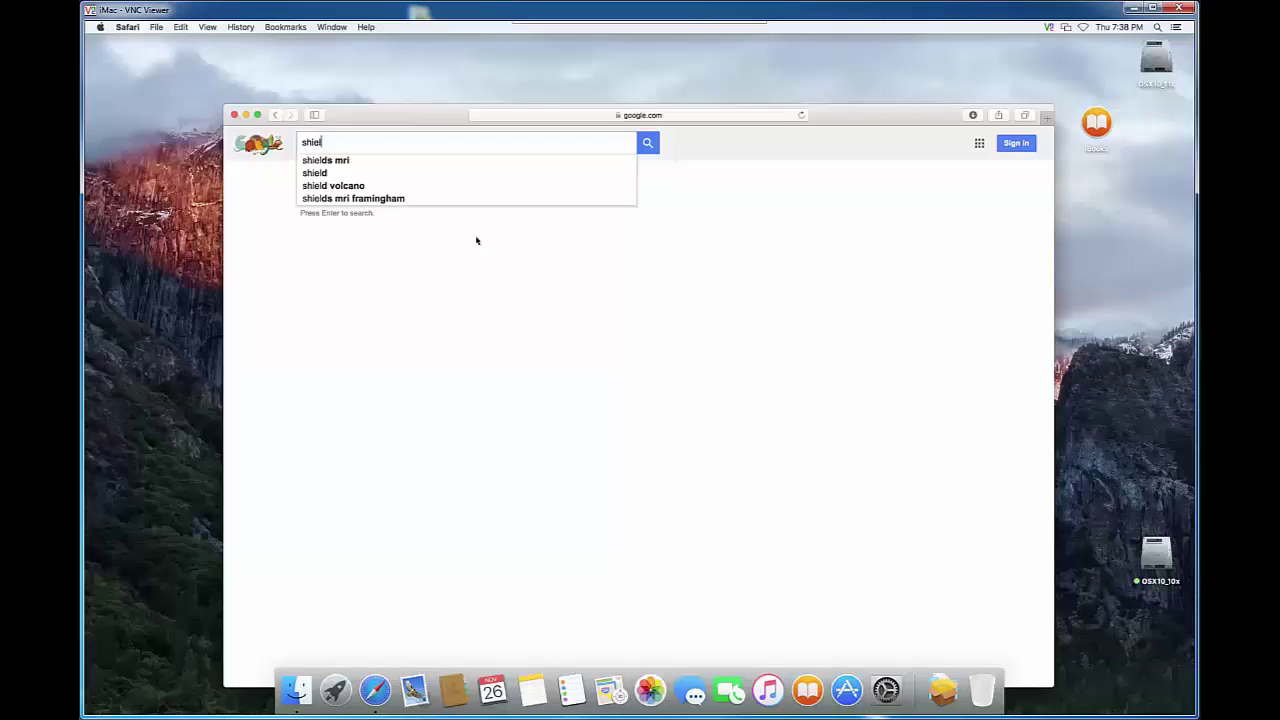
{"action": "type", "text": "dup"}
{"action": "key", "text": "Return"}
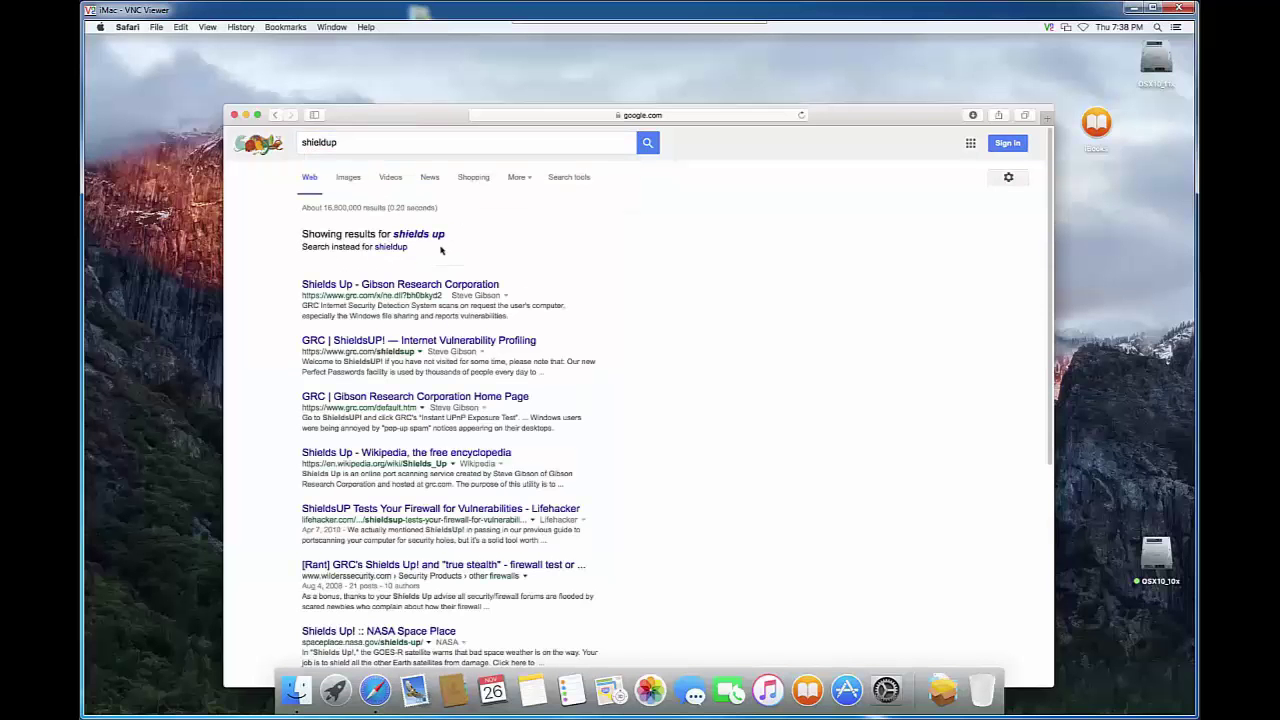
{"action": "left_click_drag", "start_coordinate": [399, 120], "coordinate": [387, 107]}
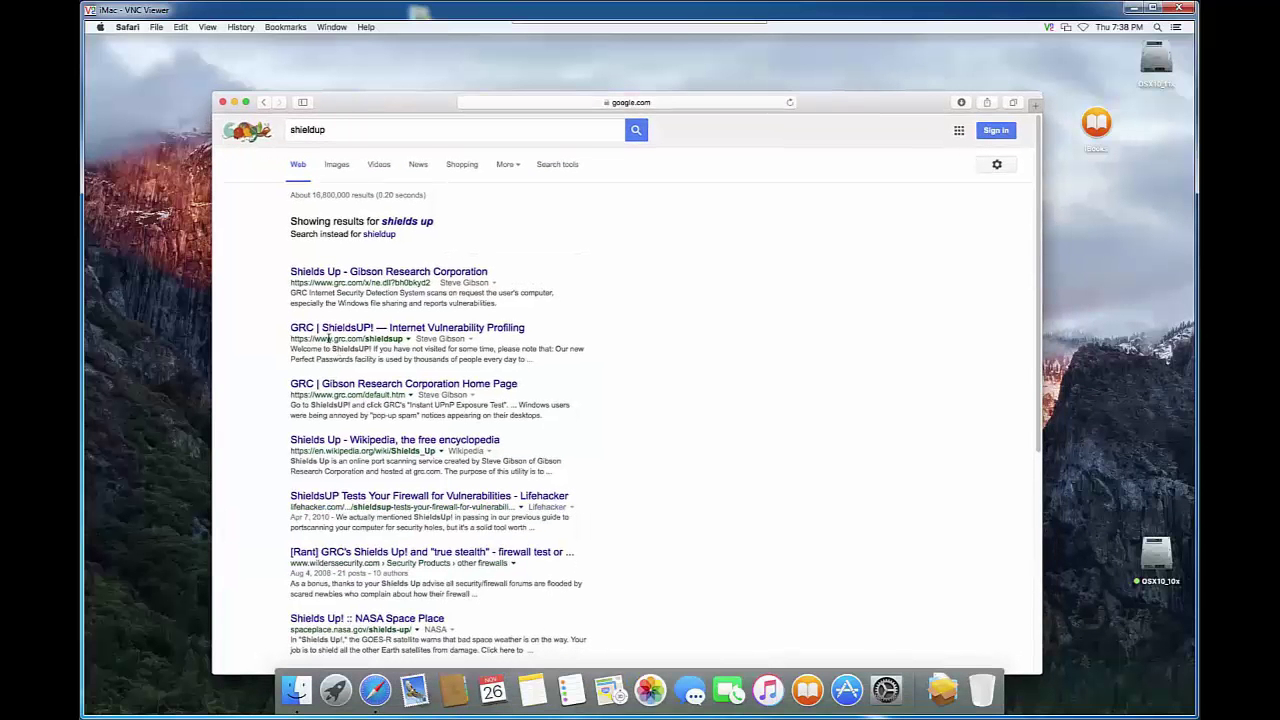
Open GRC's Shields Up page, proceed past the notice, and run the Common Ports probe.
{"action": "left_click", "coordinate": [311, 276]}
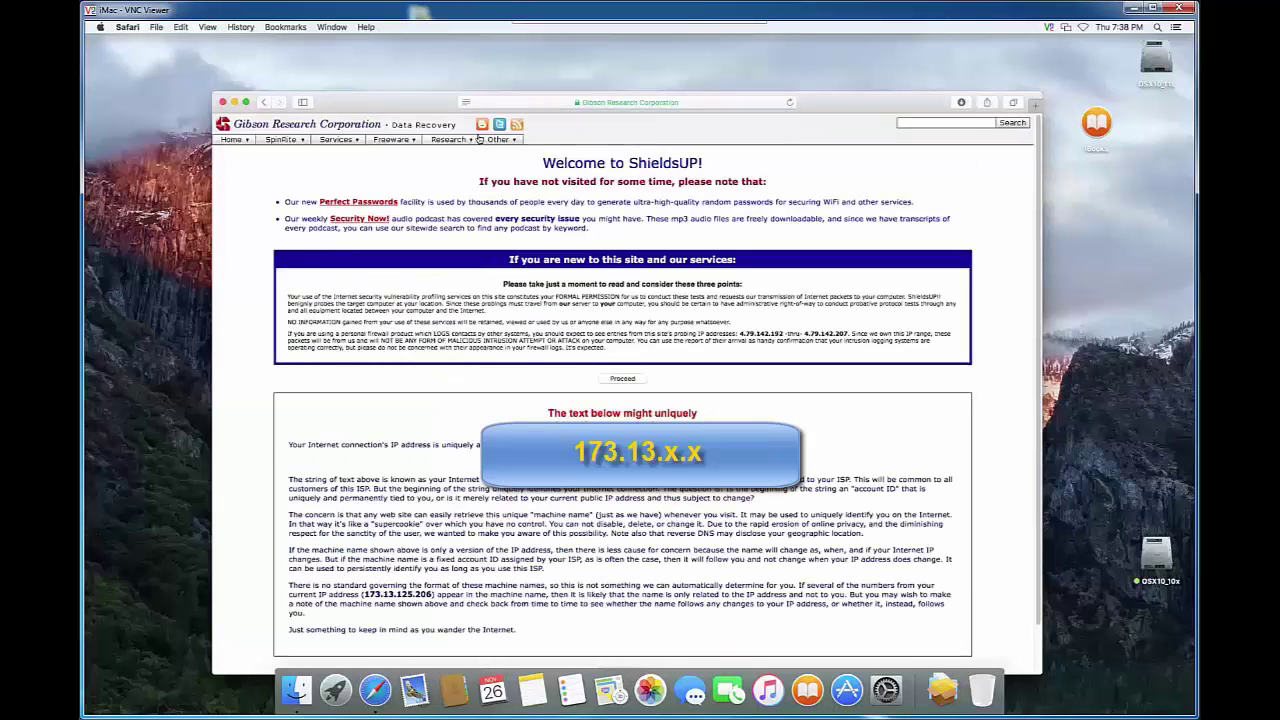
{"action": "left_click_drag", "start_coordinate": [424, 108], "coordinate": [406, 87]}
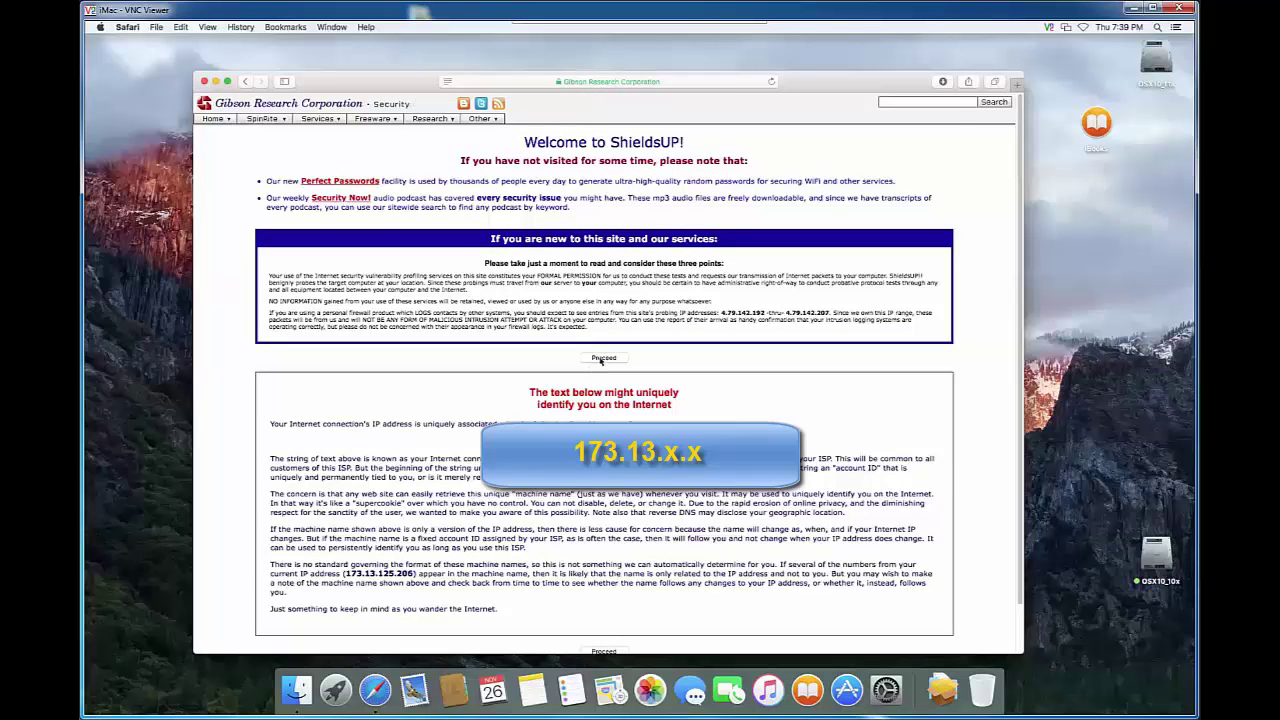
{"action": "left_click", "coordinate": [601, 359]}
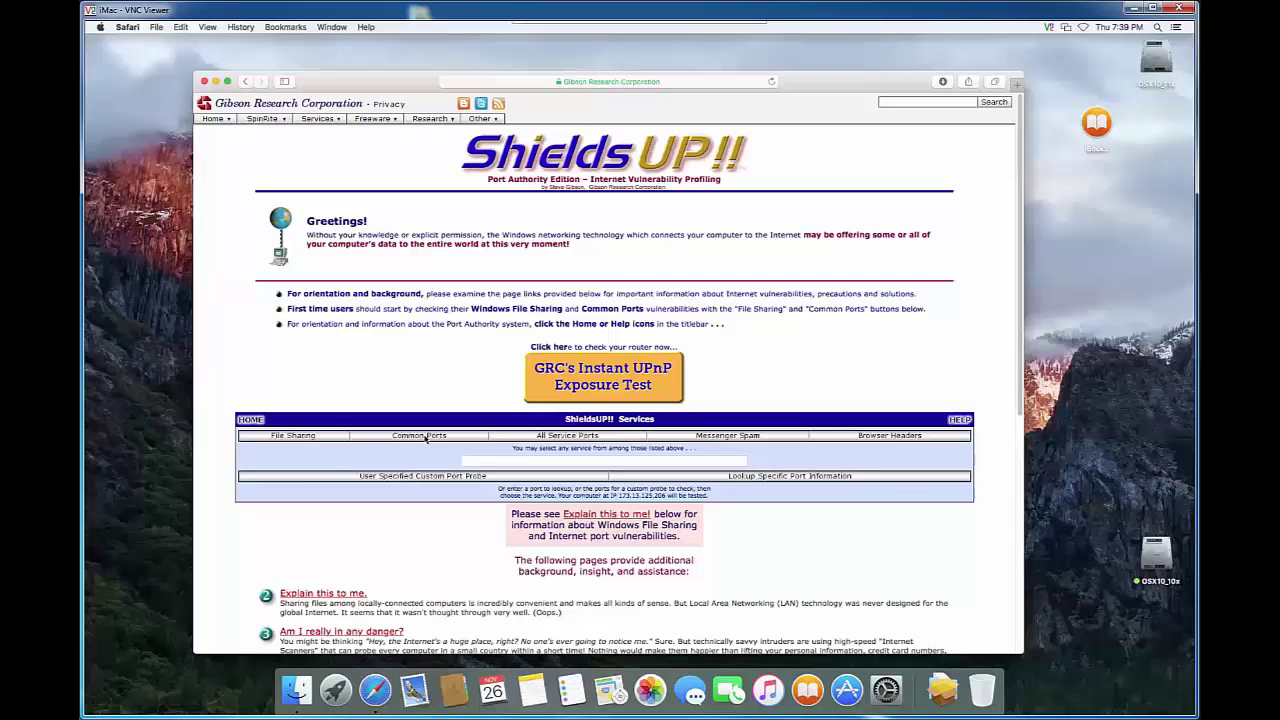
{"action": "left_click", "coordinate": [425, 436]}
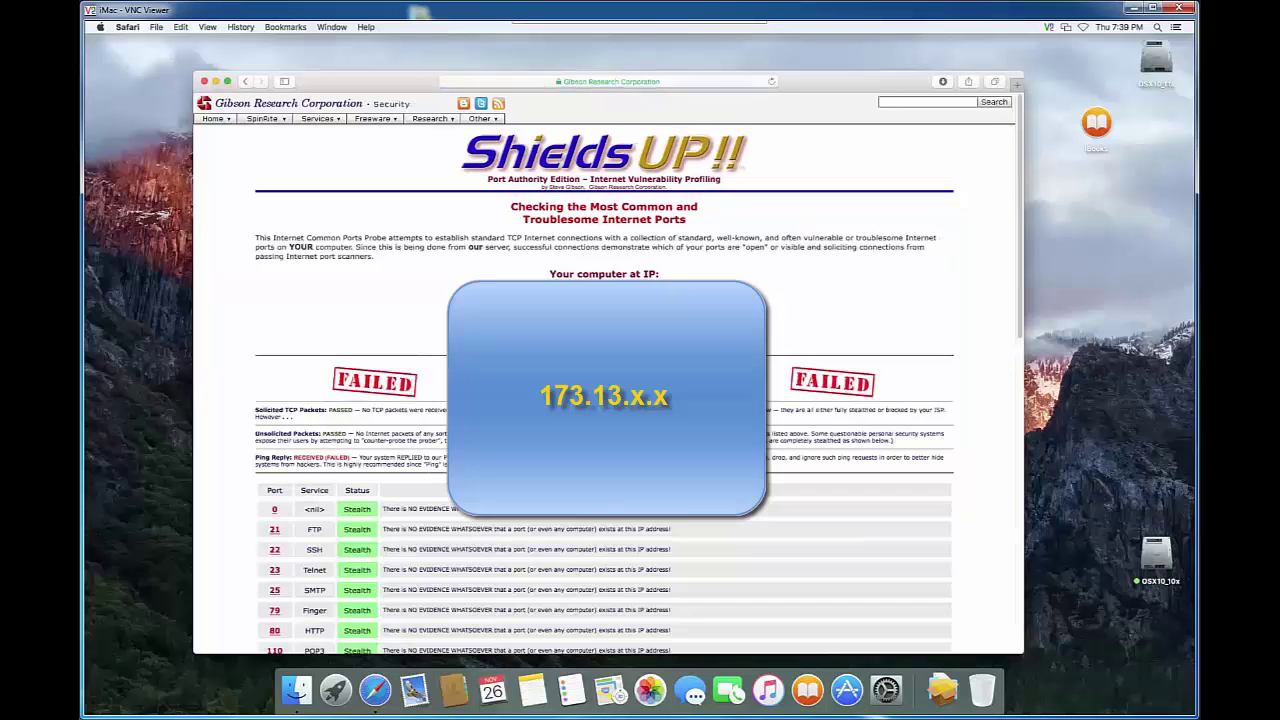
Scroll through the Common Ports table, all ports Stealth, then go back to the services page.
{"action": "scroll", "coordinate": [608, 390], "scroll_direction": "down", "scroll_amount": 1}
{"action": "scroll", "coordinate": [553, 466], "scroll_direction": "down", "scroll_amount": 5}
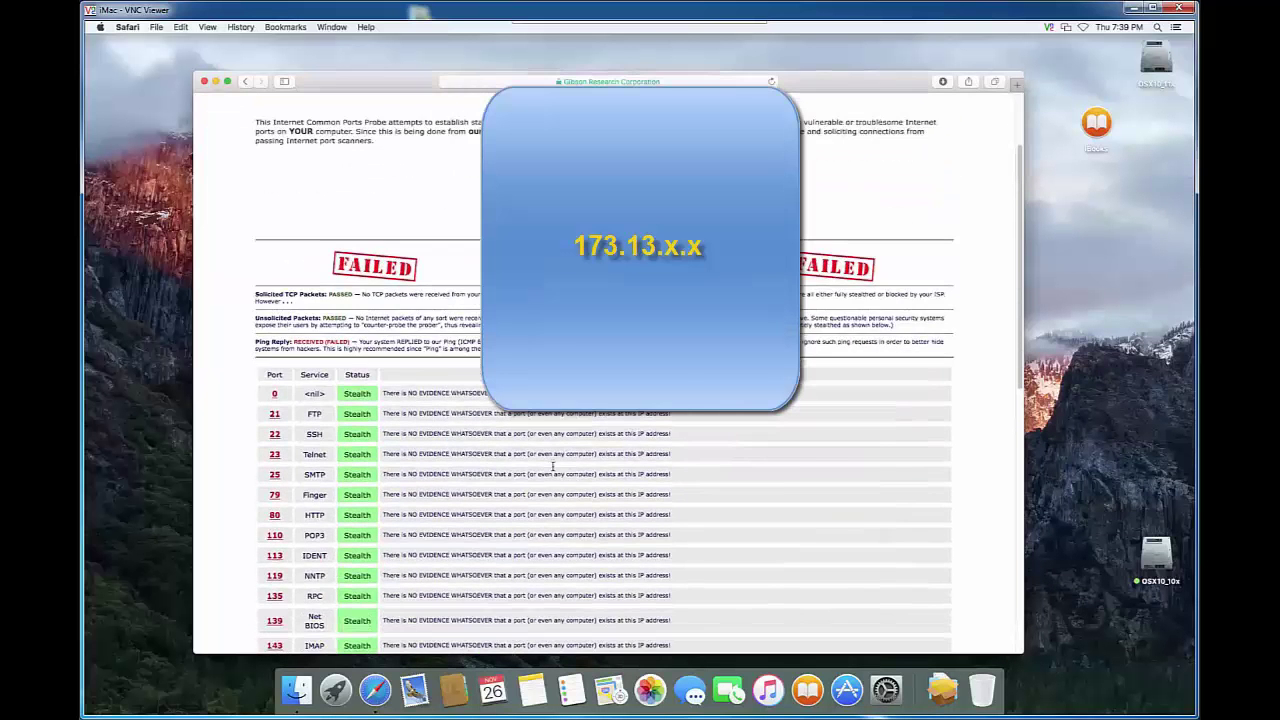
{"action": "scroll", "coordinate": [553, 465], "scroll_direction": "down", "scroll_amount": 8}
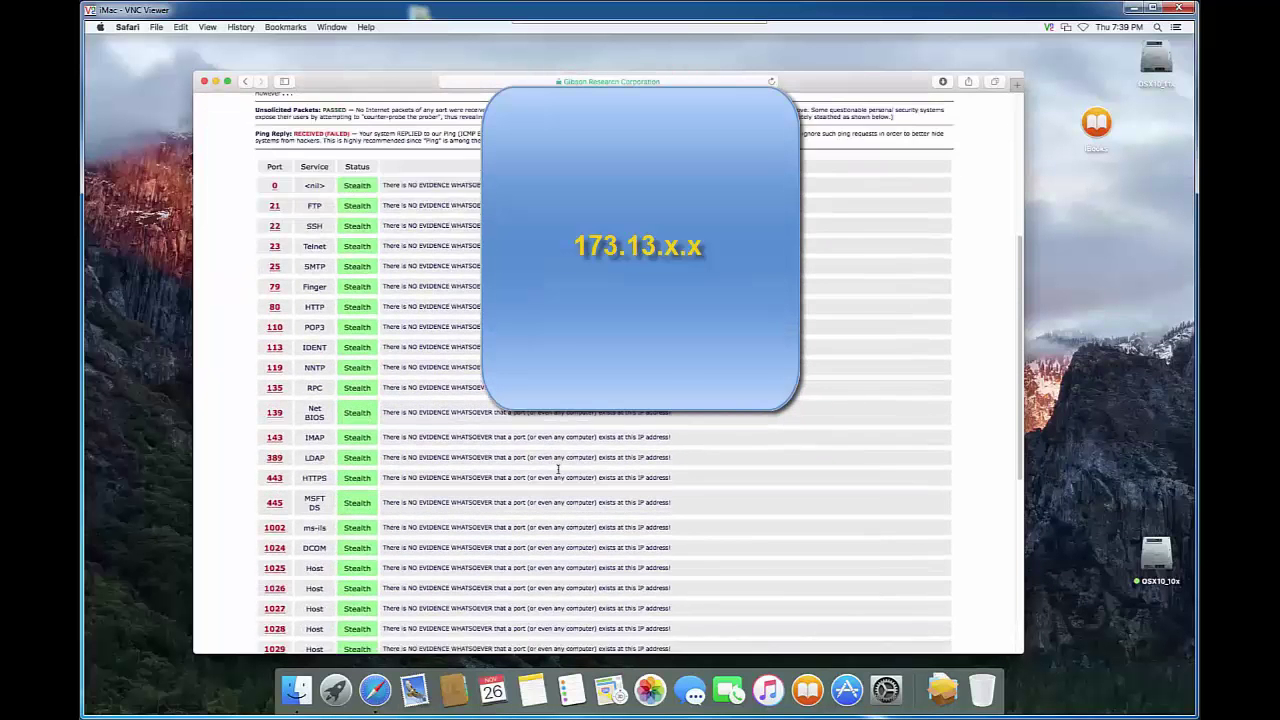
{"action": "scroll", "coordinate": [558, 469], "scroll_direction": "up", "scroll_amount": 7}
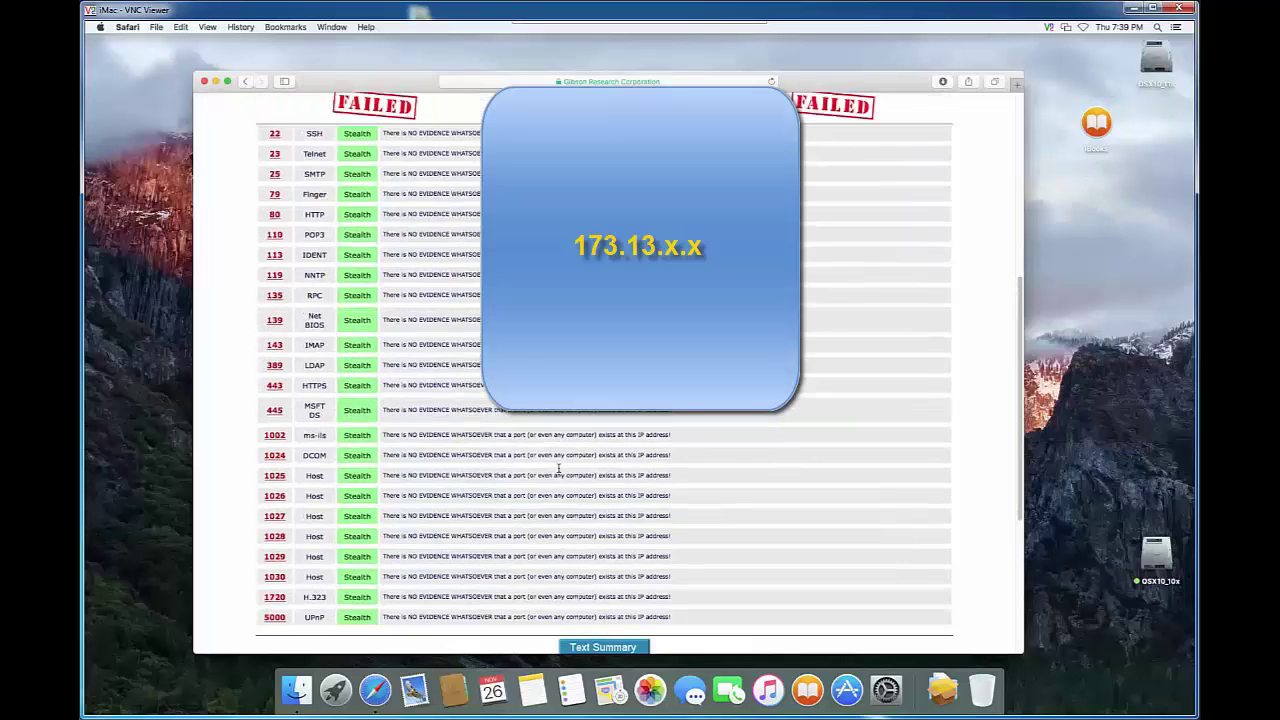
{"action": "scroll", "coordinate": [558, 469], "scroll_direction": "up", "scroll_amount": 3}
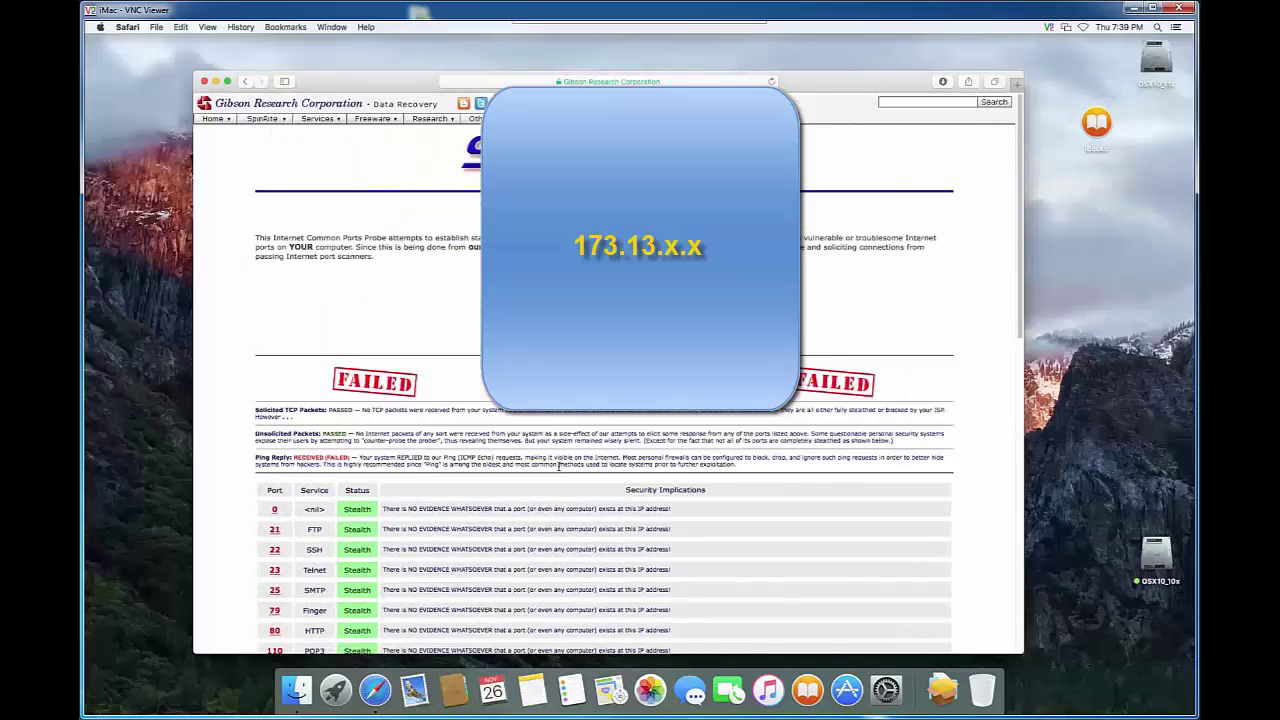
{"action": "scroll", "coordinate": [558, 467], "scroll_direction": "down", "scroll_amount": 1}
{"action": "scroll", "coordinate": [558, 467], "scroll_direction": "down", "scroll_amount": 1}
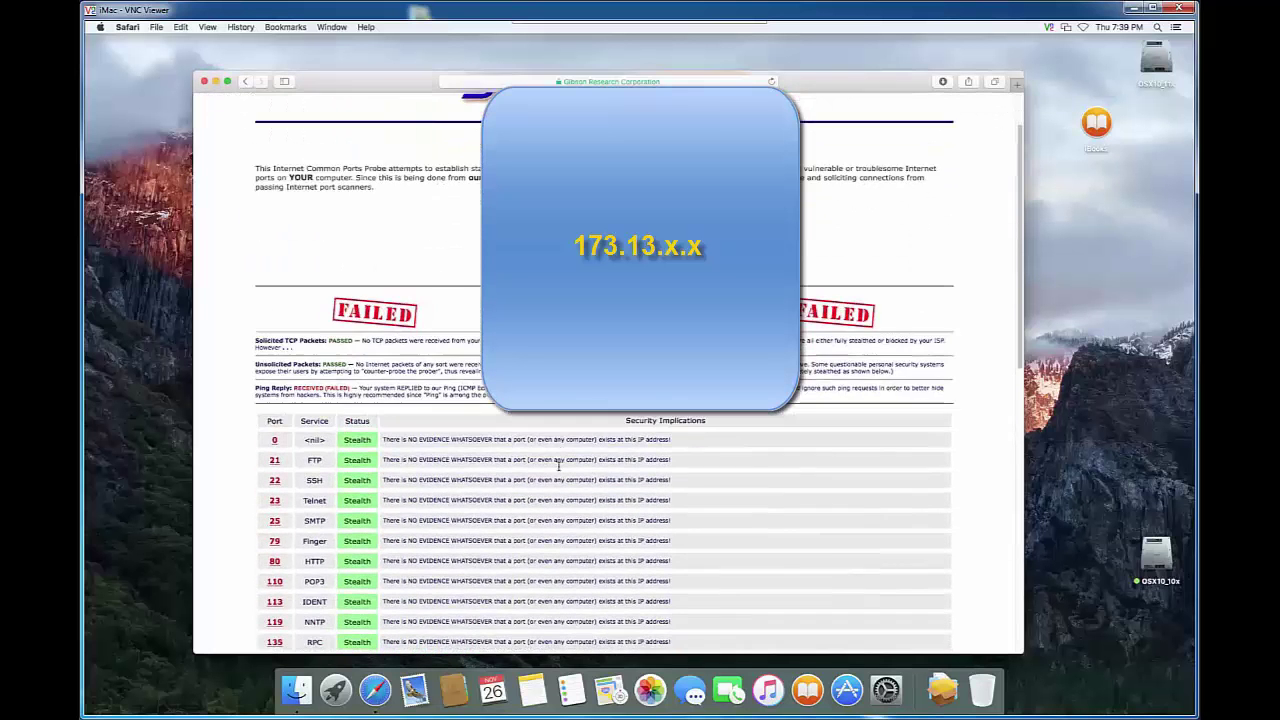
{"action": "scroll", "coordinate": [558, 467], "scroll_direction": "down", "scroll_amount": 8}
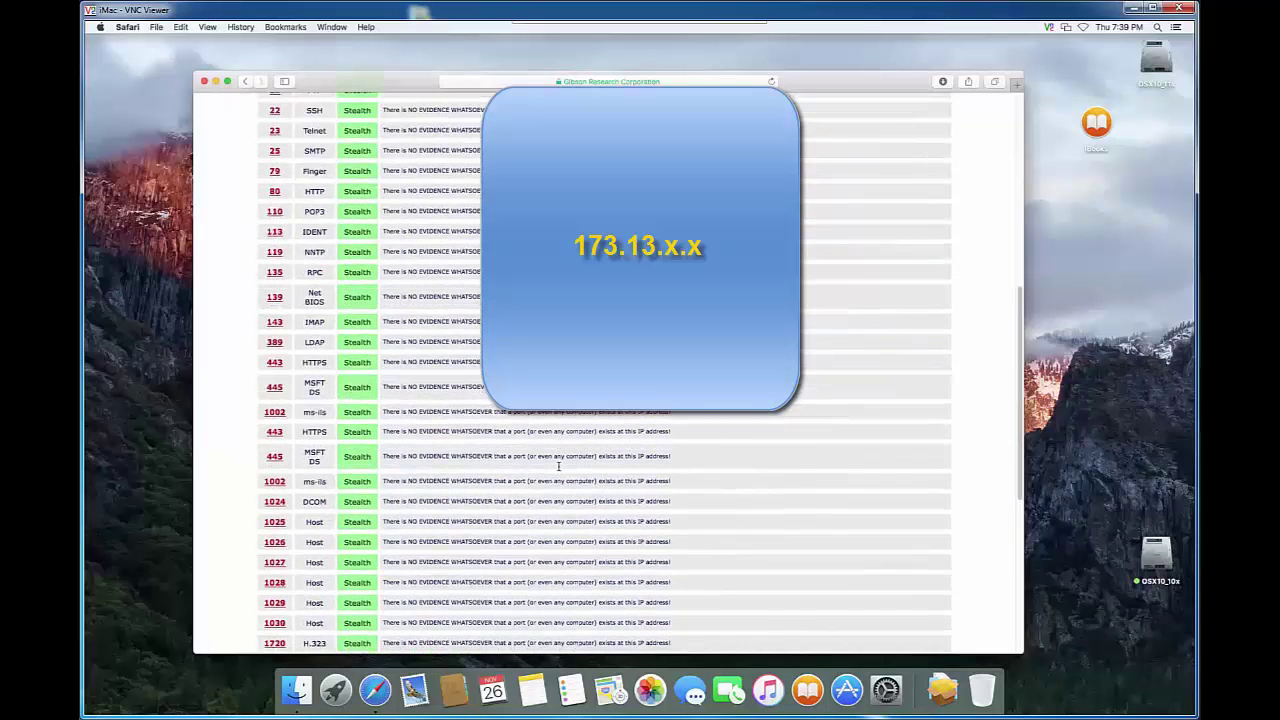
{"action": "scroll", "coordinate": [558, 467], "scroll_direction": "down", "scroll_amount": 2}
{"action": "scroll", "coordinate": [380, 508], "scroll_direction": "down", "scroll_amount": 2}
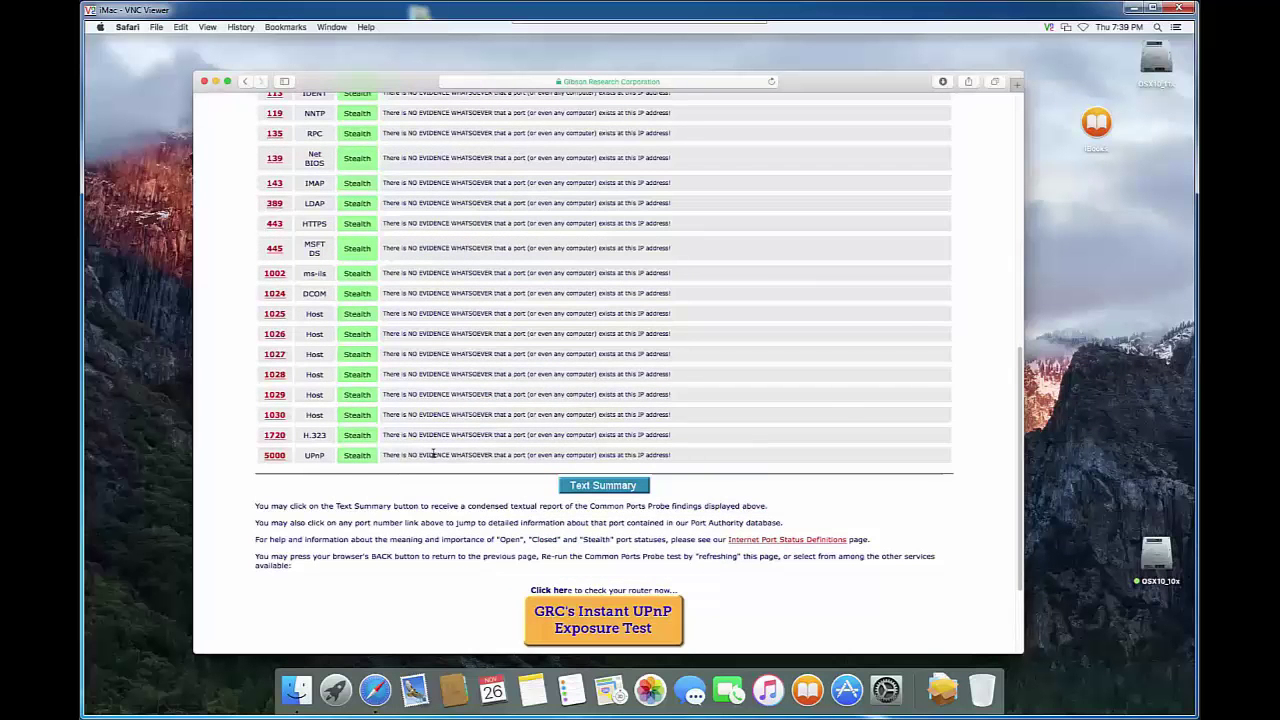
{"action": "scroll", "coordinate": [433, 455], "scroll_direction": "up", "scroll_amount": 10}
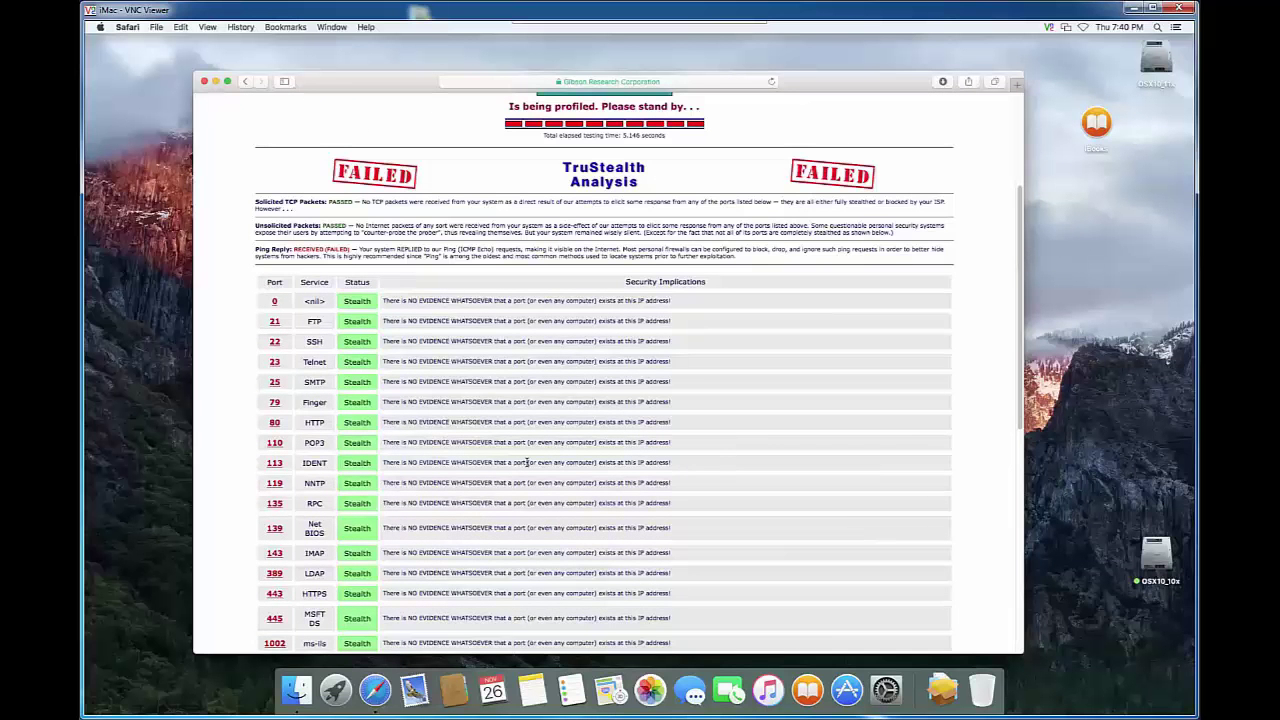
{"action": "scroll", "coordinate": [527, 462], "scroll_direction": "down", "scroll_amount": 5}
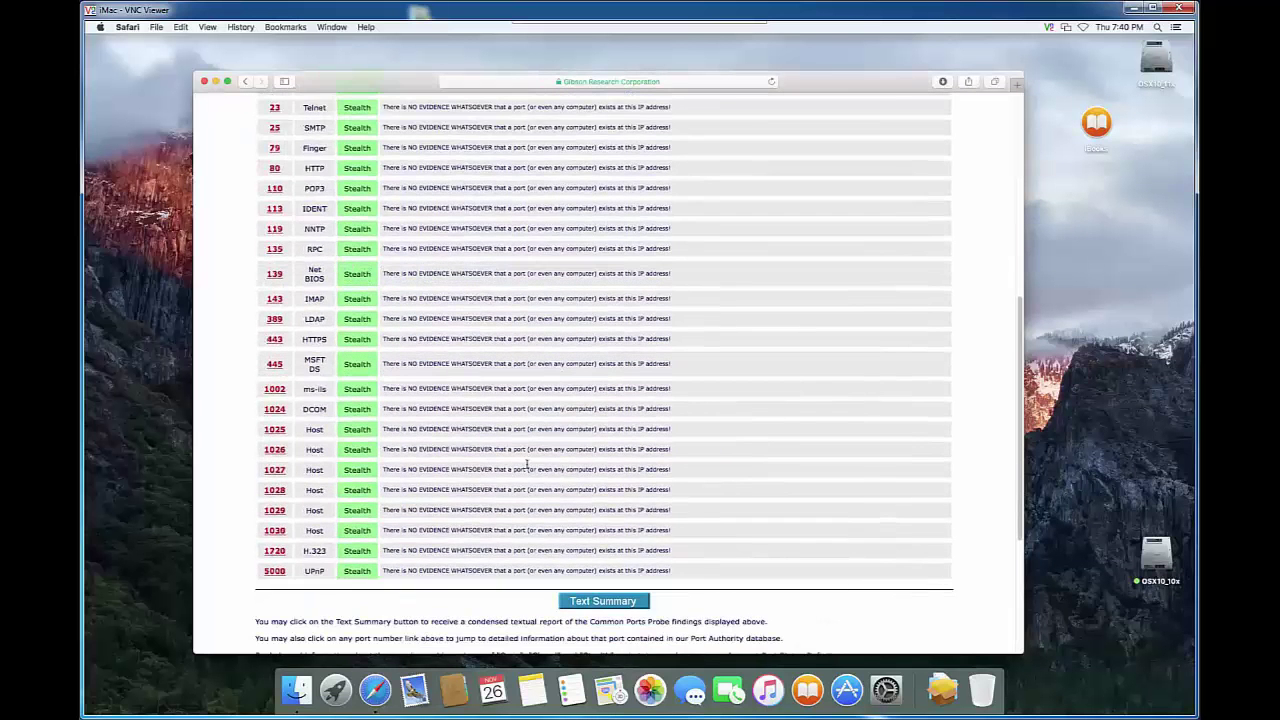
{"action": "scroll", "coordinate": [510, 470], "scroll_direction": "down", "scroll_amount": 1}
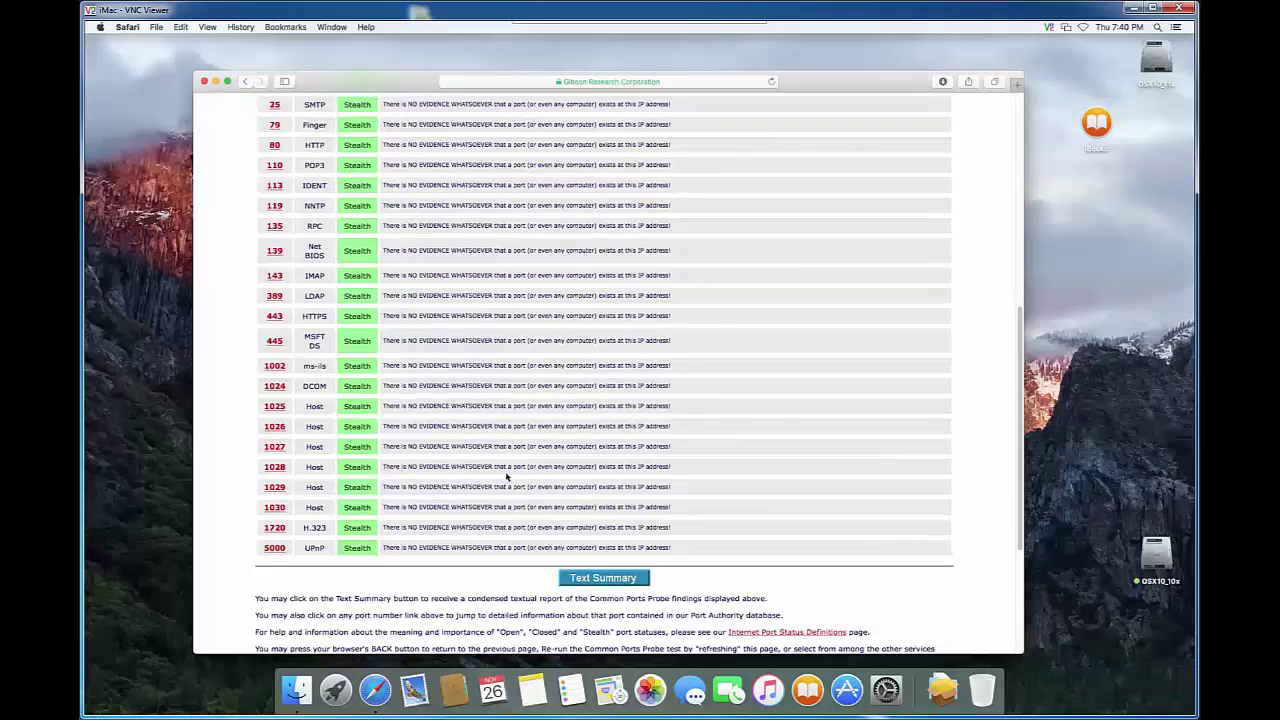
{"action": "scroll", "coordinate": [507, 477], "scroll_direction": "up", "scroll_amount": 5}
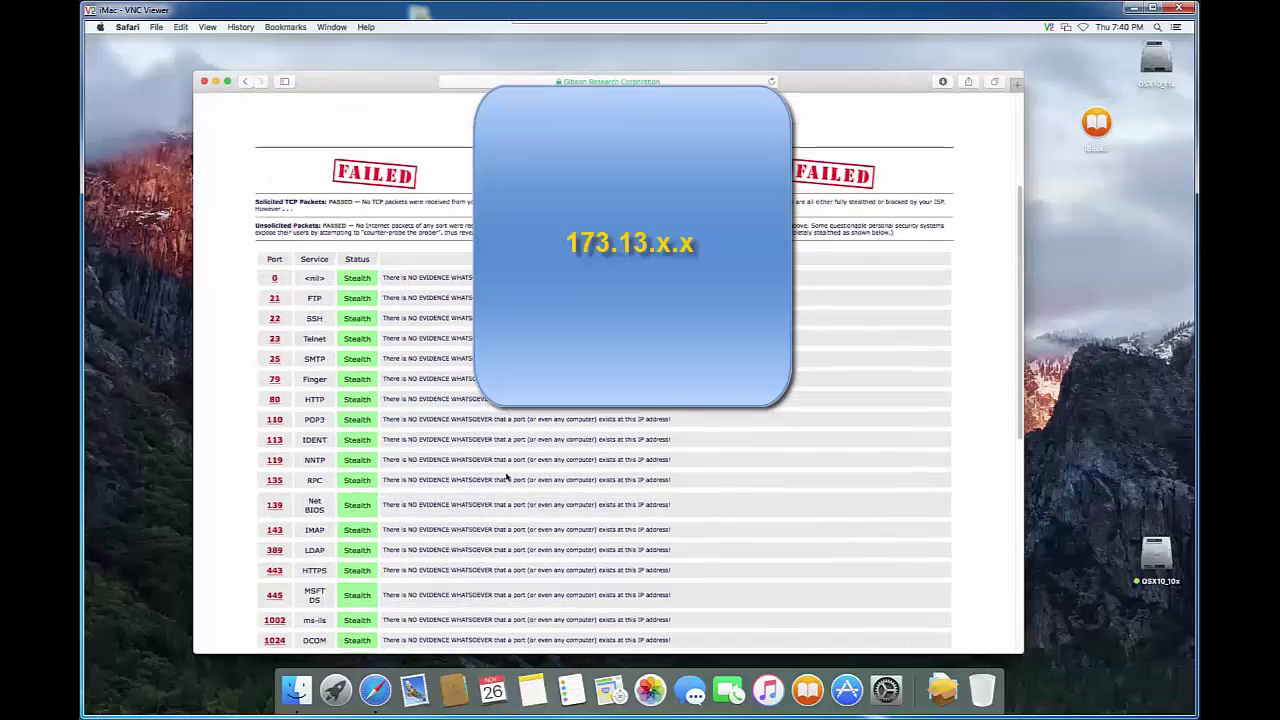
{"action": "scroll", "coordinate": [507, 477], "scroll_direction": "up", "scroll_amount": 2}
{"action": "scroll", "coordinate": [507, 477], "scroll_direction": "up", "scroll_amount": 1}
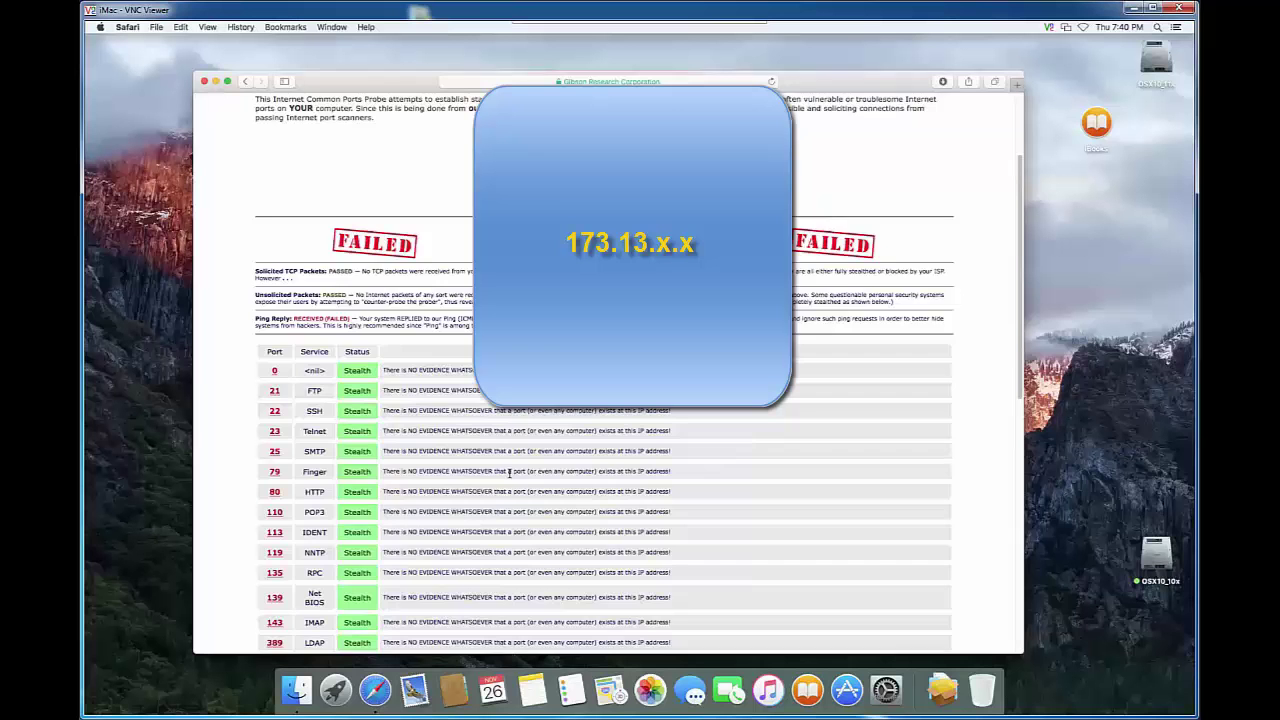
{"action": "scroll", "coordinate": [509, 474], "scroll_direction": "up", "scroll_amount": 1}
{"action": "scroll", "coordinate": [509, 474], "scroll_direction": "down", "scroll_amount": 2}
{"action": "scroll", "coordinate": [509, 472], "scroll_direction": "up", "scroll_amount": 6}
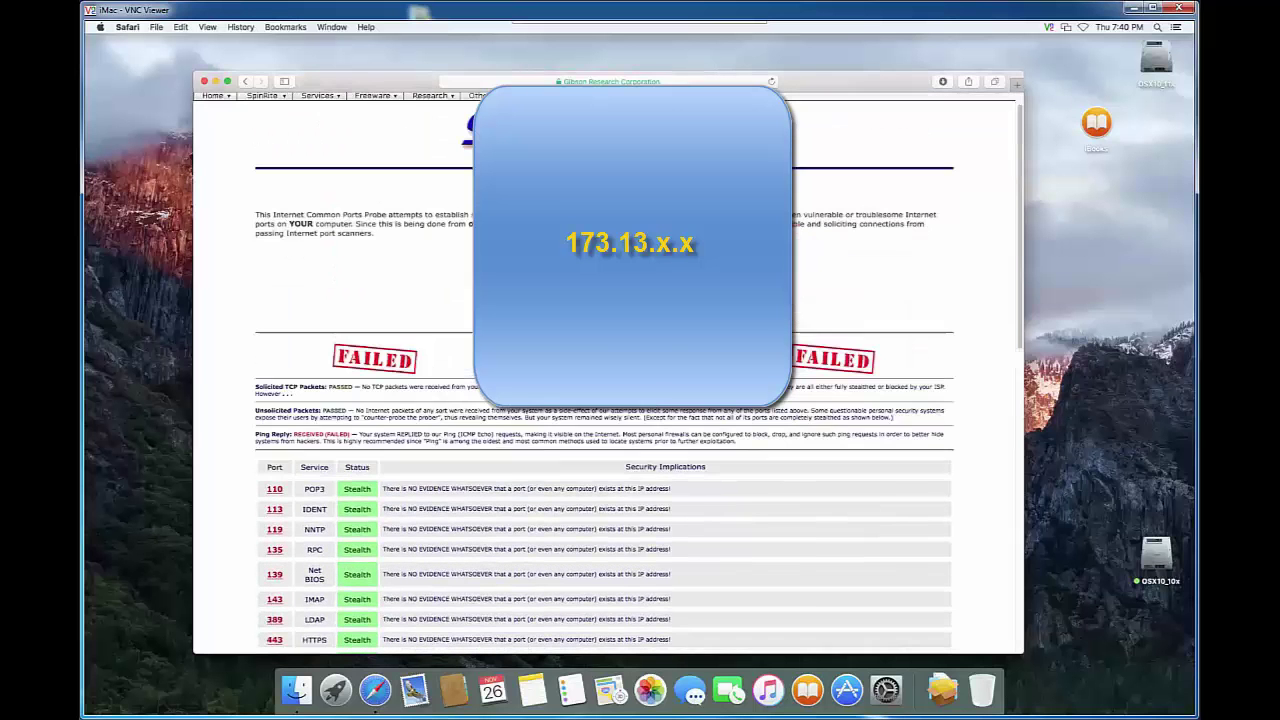
{"action": "scroll", "coordinate": [509, 471], "scroll_direction": "up", "scroll_amount": 1}
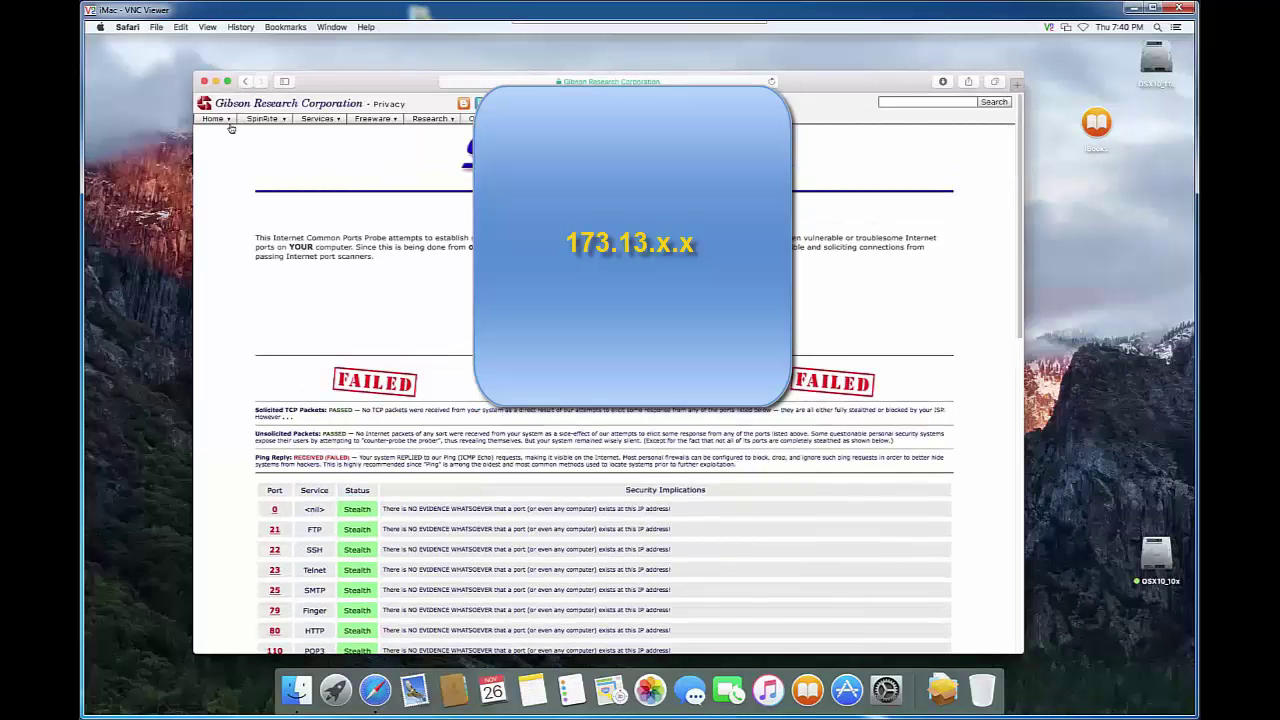
{"action": "mouse_move", "coordinate": [216, 119]}
{"action": "left_click", "coordinate": [245, 83]}
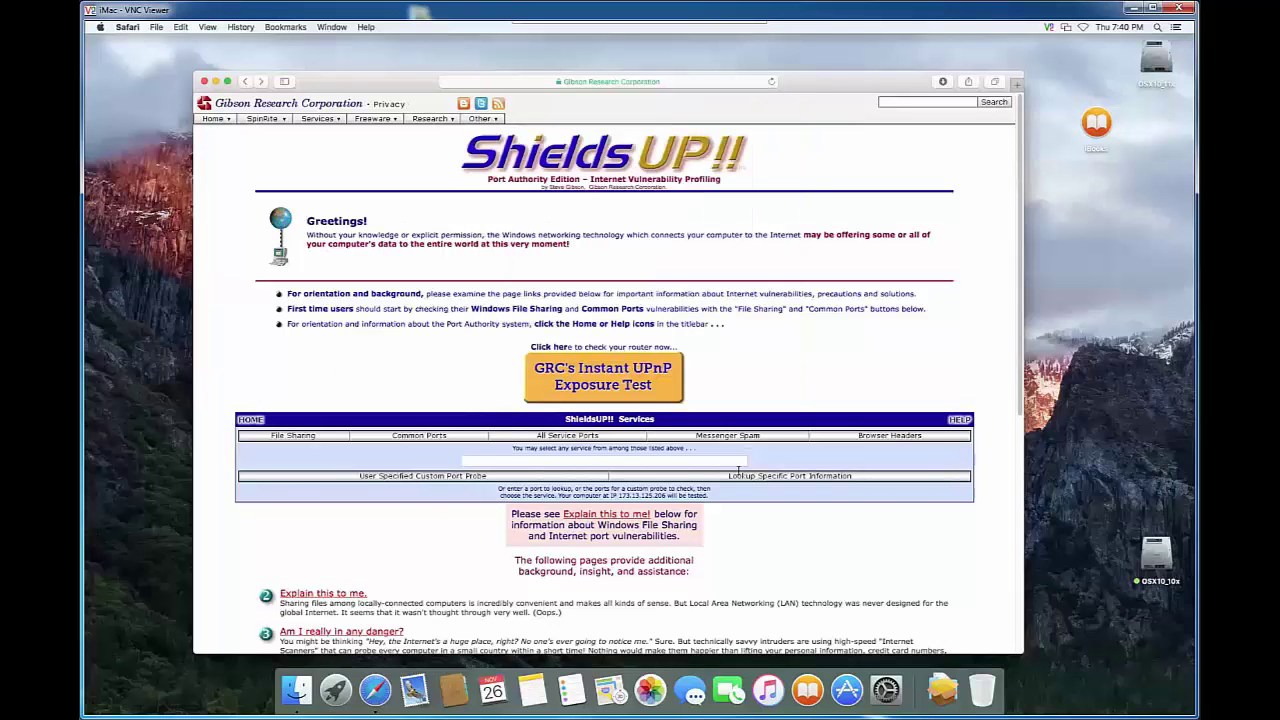
Use Lookup Specific Port Information to jump to the Port Authority entry for port 5950.
{"action": "left_click", "coordinate": [794, 475]}
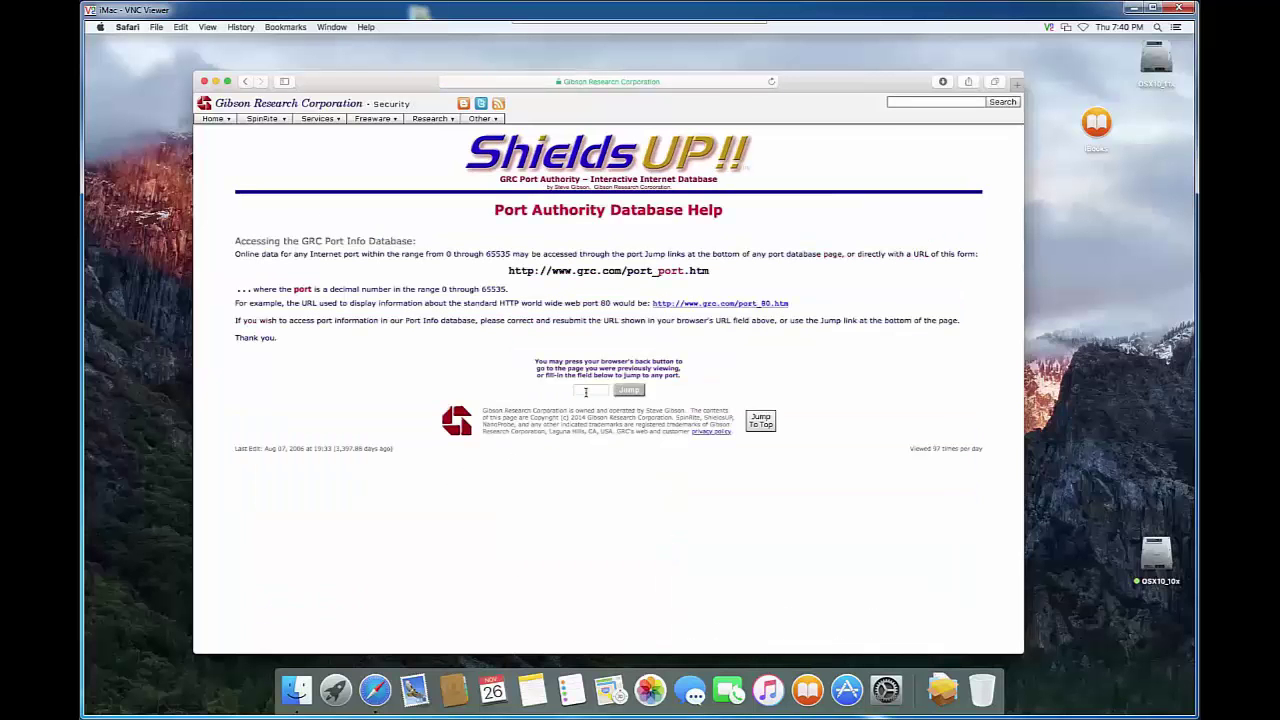
{"action": "left_click", "coordinate": [586, 391]}
{"action": "type", "text": "8"}
{"action": "type", "text": "0"}
{"action": "type", "text": "5"}
{"action": "left_click", "coordinate": [629, 390]}
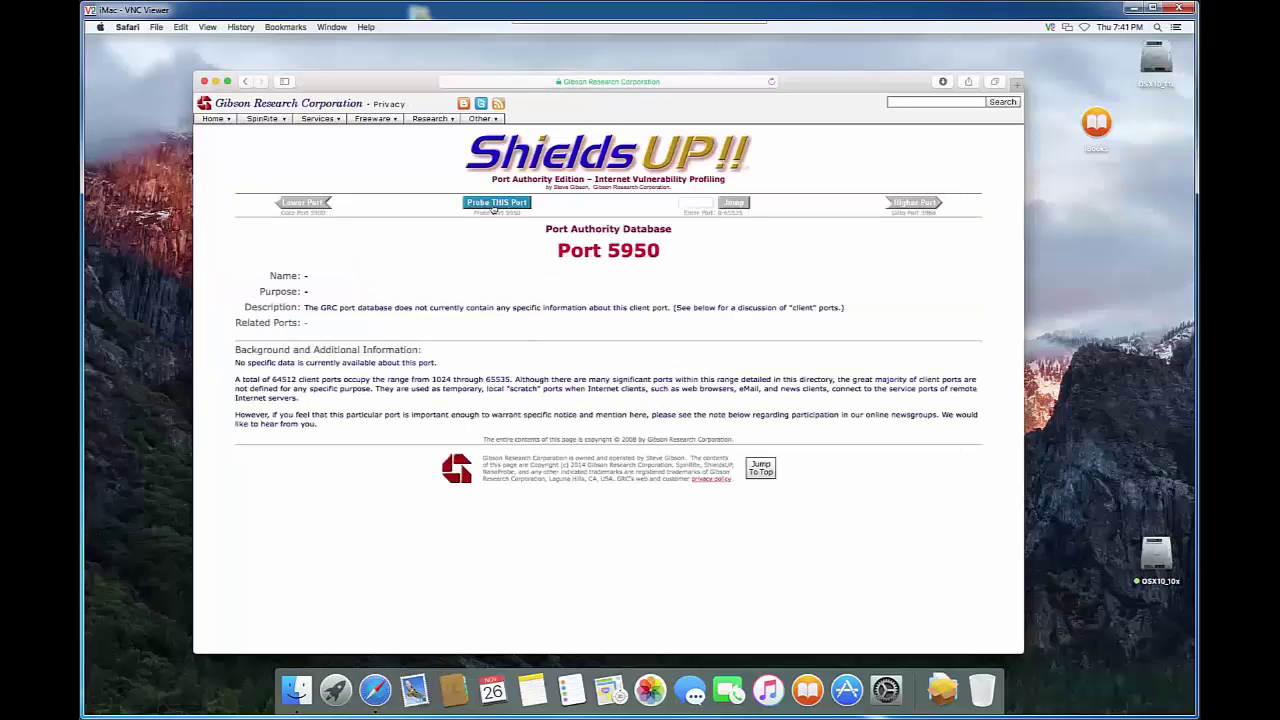
Probe port 5950 directly, which returns Stealth, then go back twice to the database help page.
{"action": "left_click", "coordinate": [494, 204]}
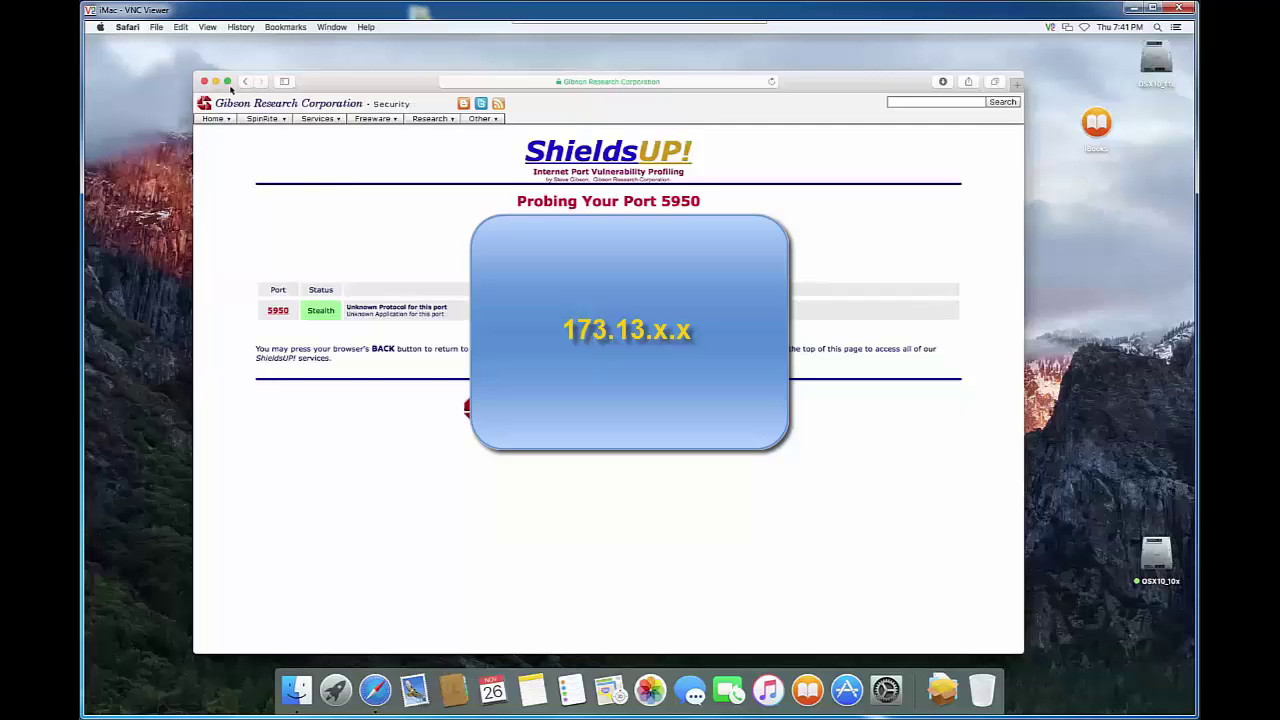
{"action": "left_click", "coordinate": [247, 82]}
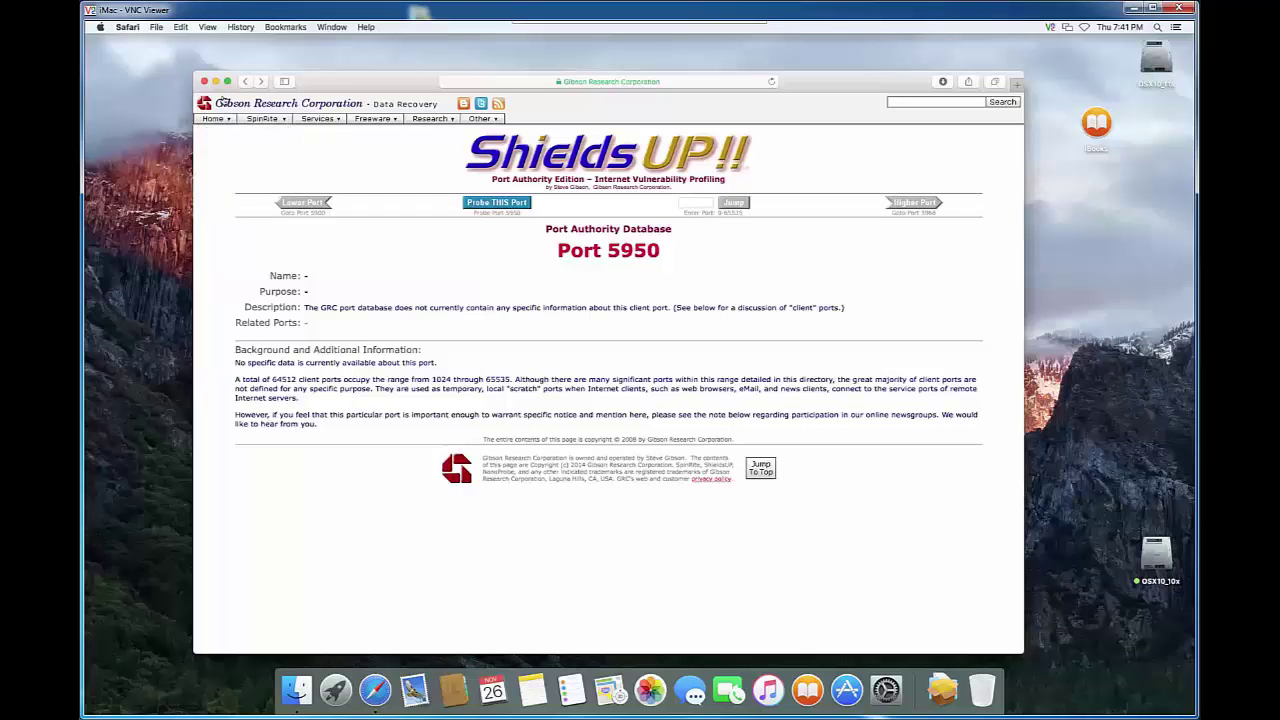
{"action": "left_click", "coordinate": [245, 83]}
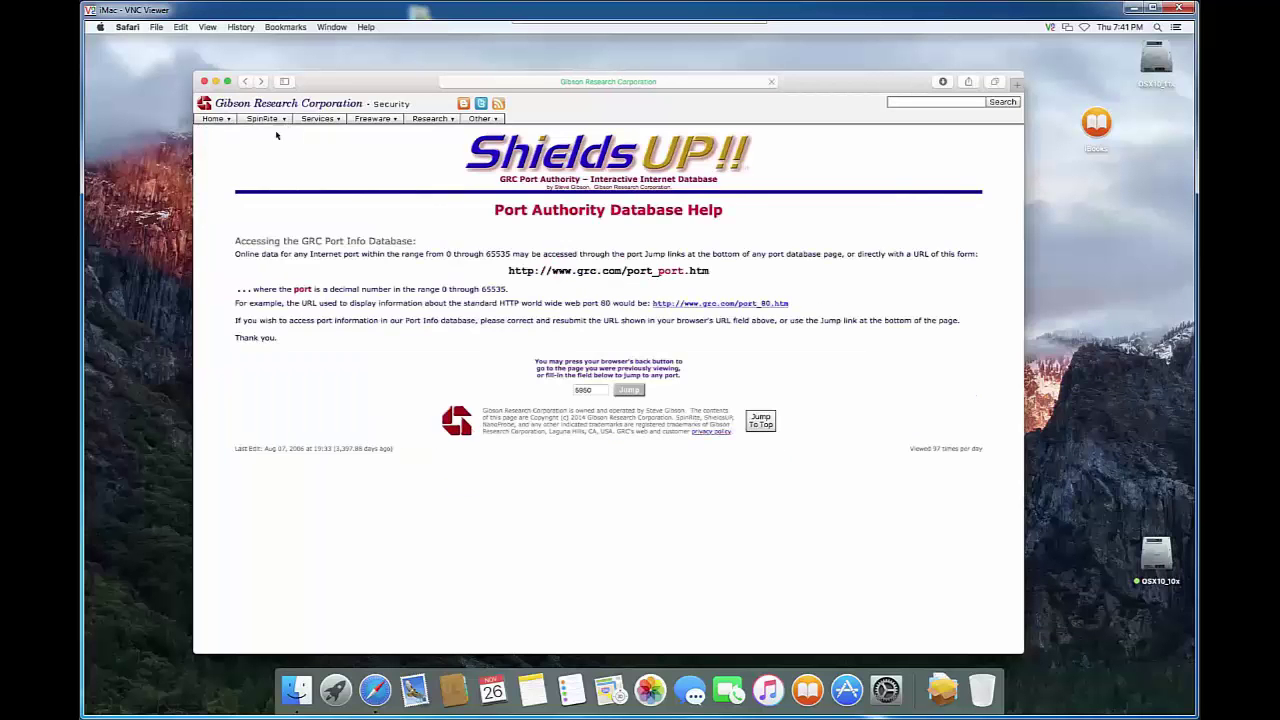
Change the port to 5850, probe it (Stealth), then close the Safari window.
{"action": "left_click", "coordinate": [584, 390]}
{"action": "key", "text": "BackSpace"}
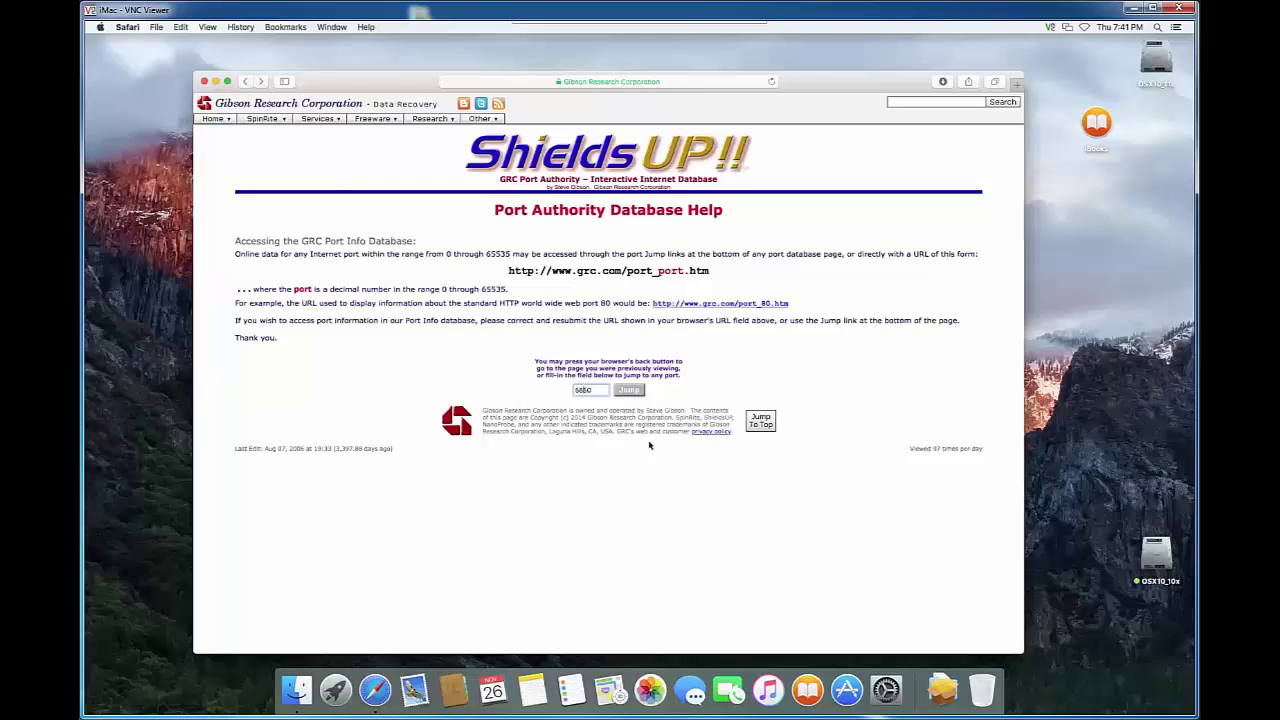
{"action": "left_click", "coordinate": [627, 391]}
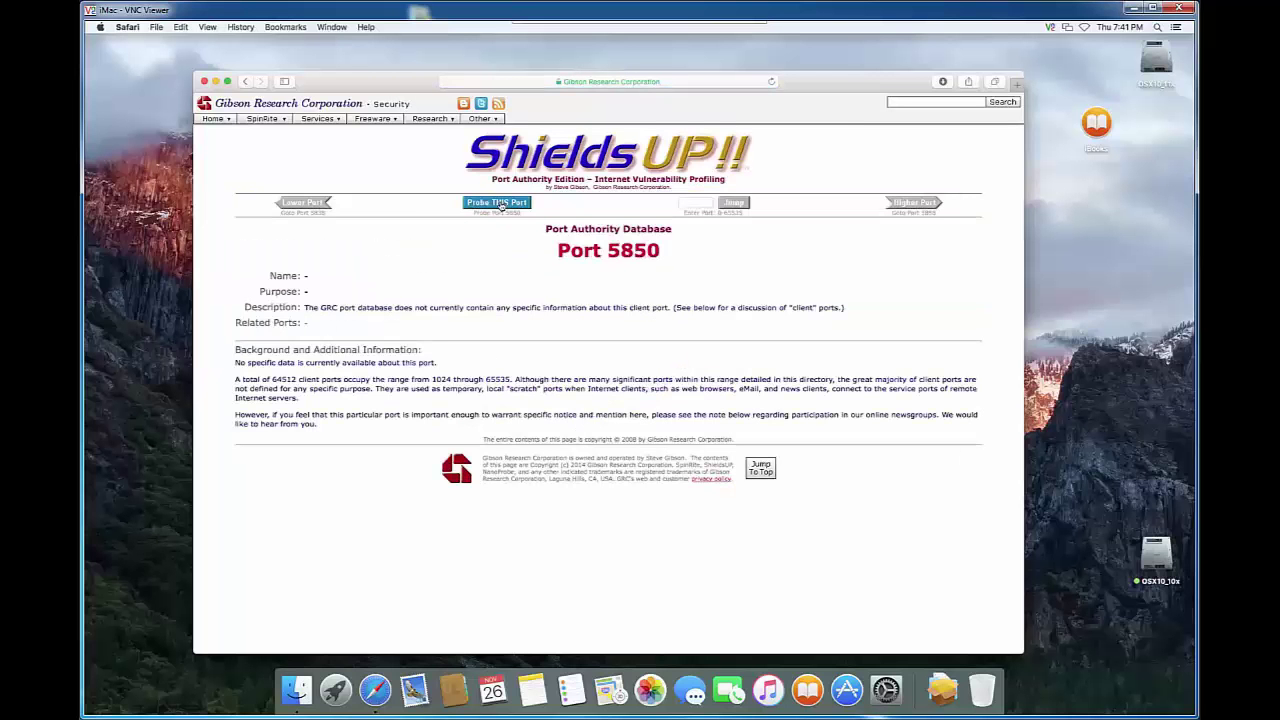
{"action": "left_click", "coordinate": [497, 206]}
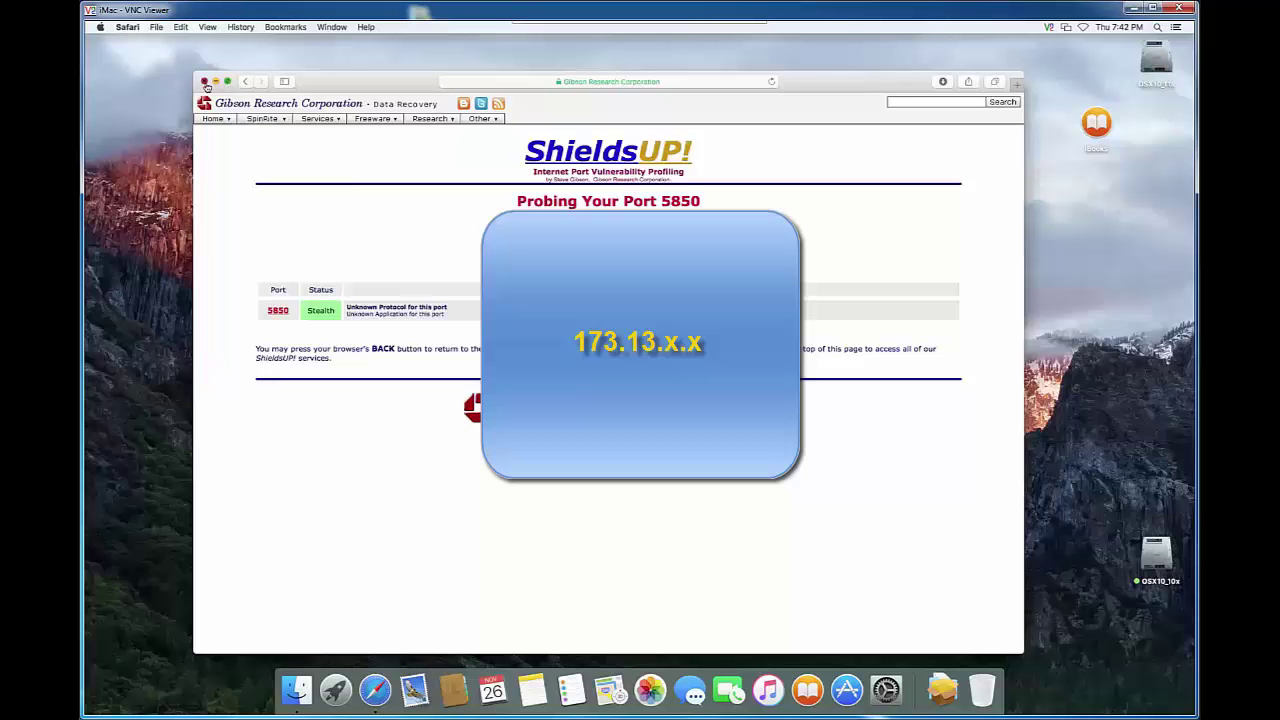
{"action": "left_click", "coordinate": [206, 86]}
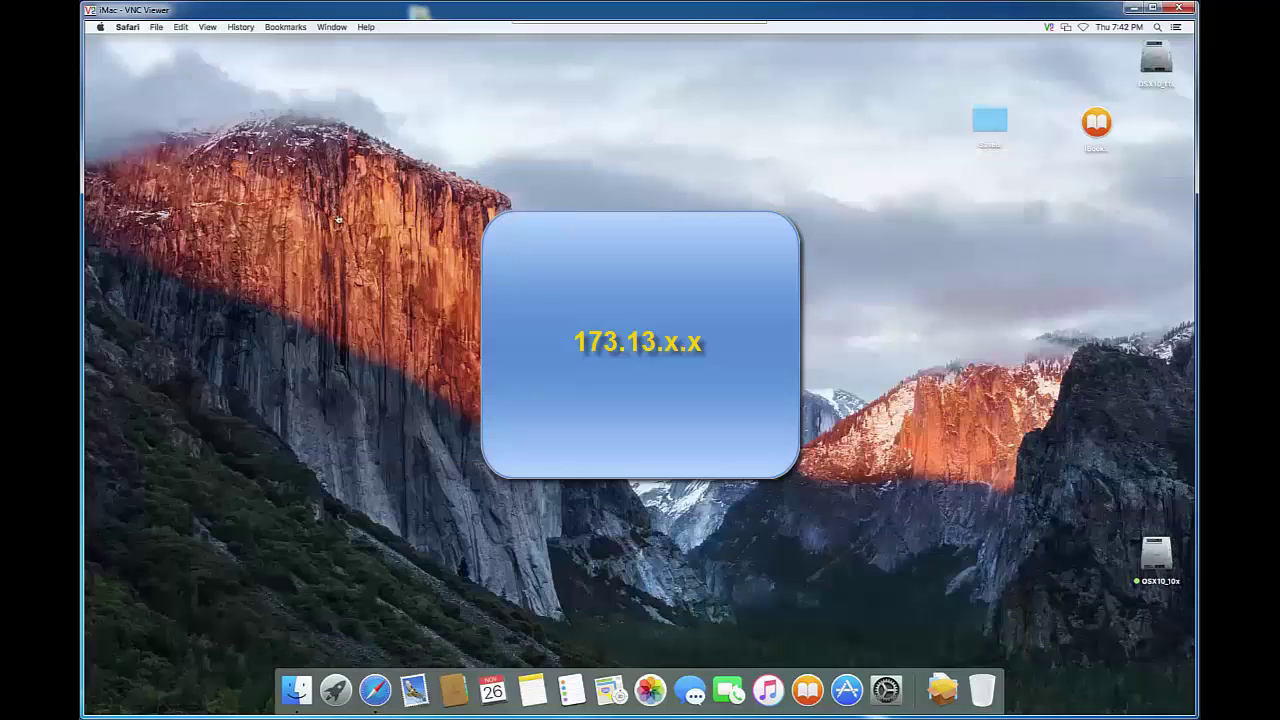
{"action": "left_click", "coordinate": [375, 694]}
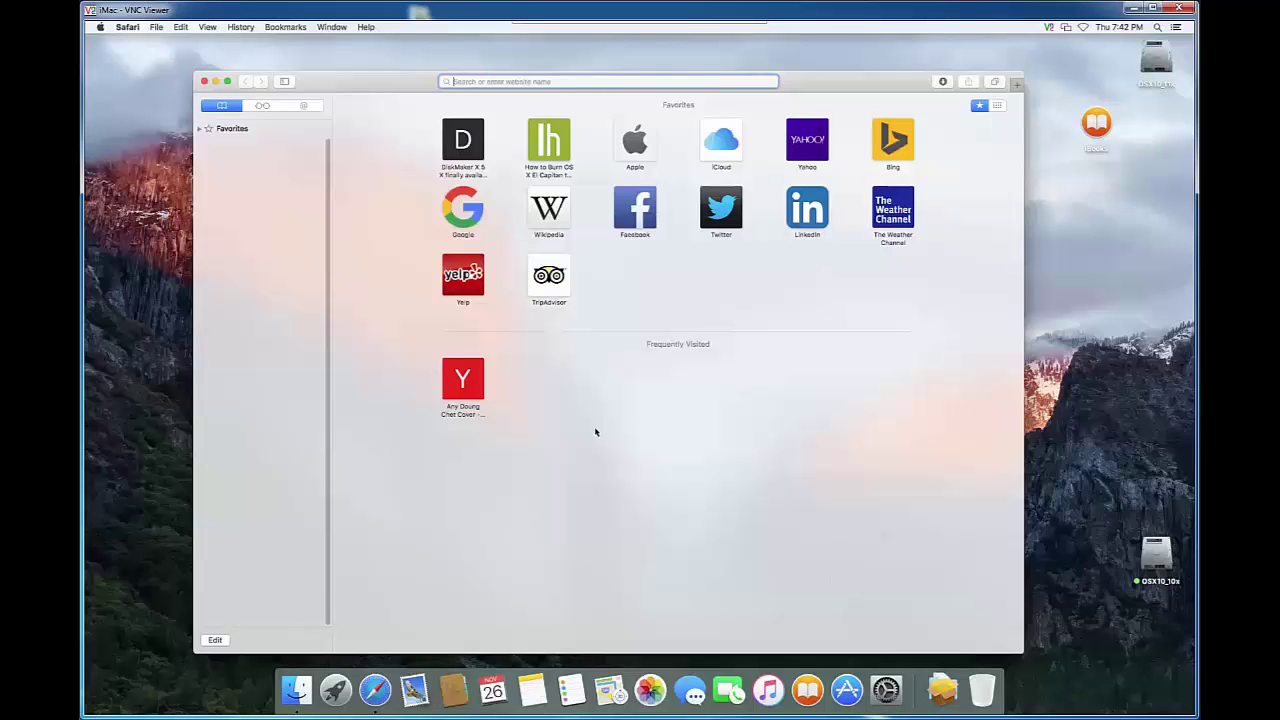
{"action": "type", "text": "http:"}
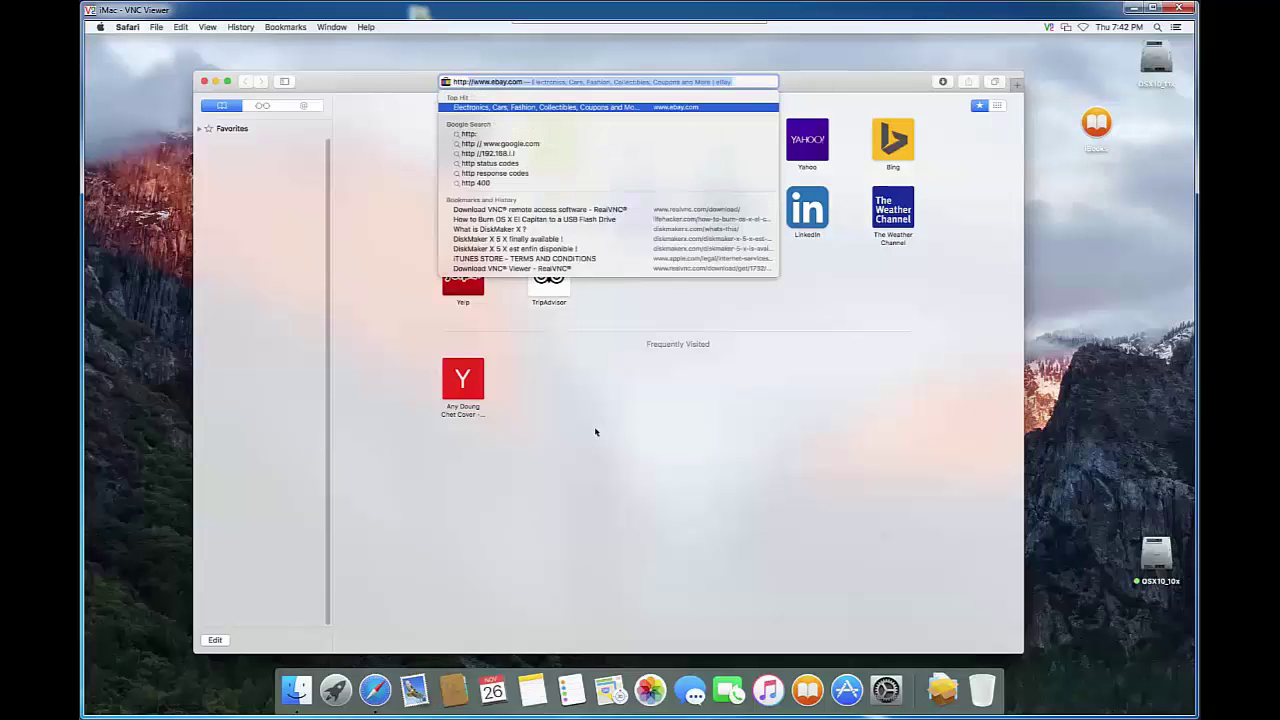
{"action": "type", "text": "//192."}
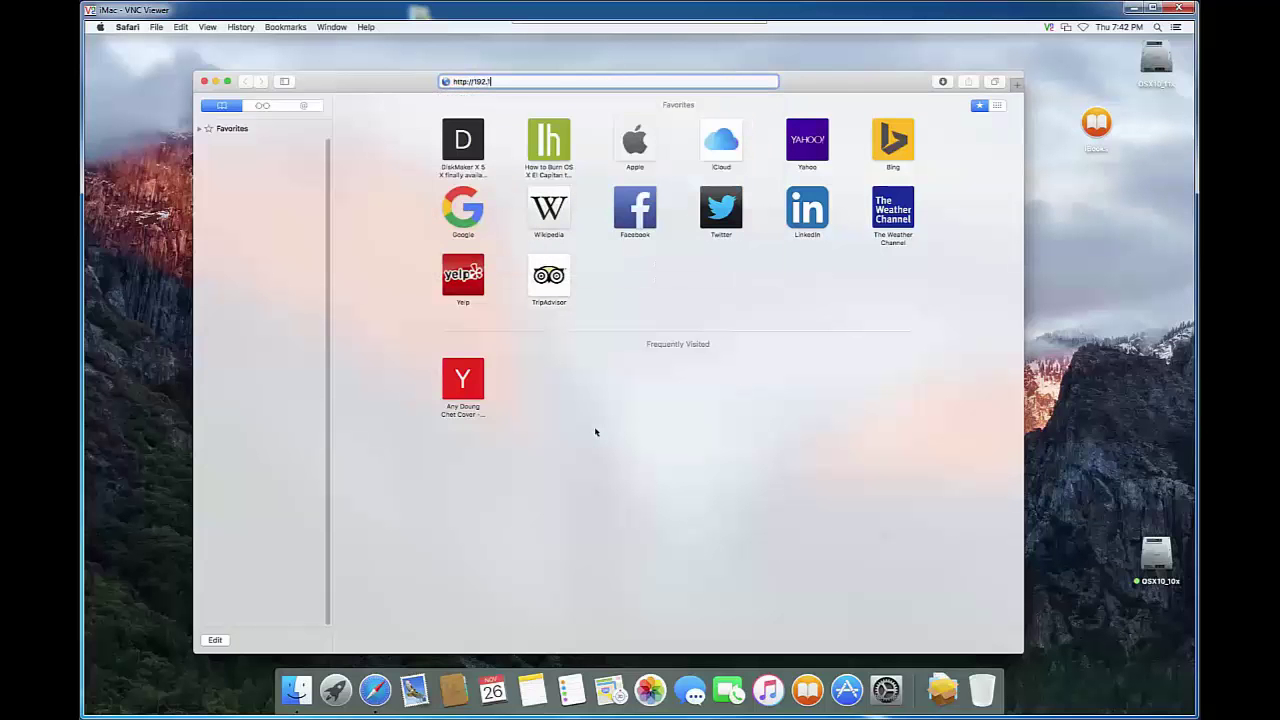
{"action": "type", "text": "168.1.1"}
{"action": "key", "text": "Return"}
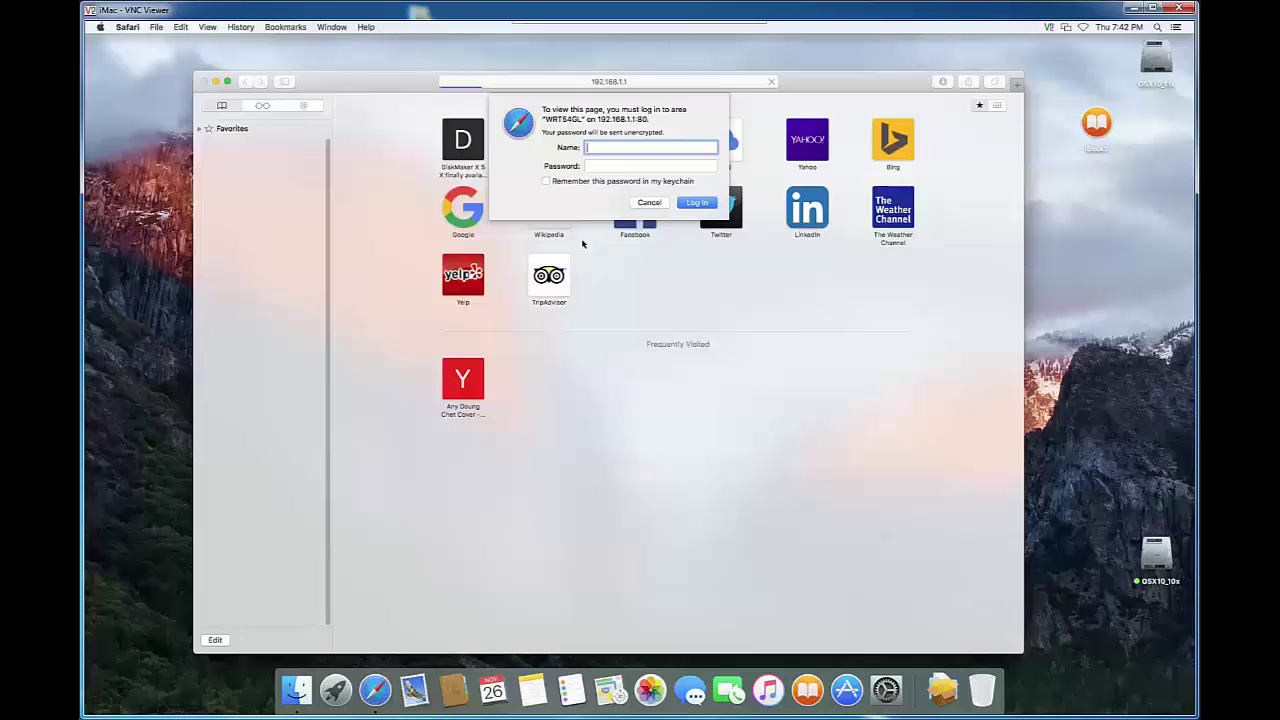
Enter the router's admin username and password in the login sheet.
{"action": "type", "text": "admin"}
{"action": "key", "text": "Tab"}
{"action": "type", "text": "••••"}
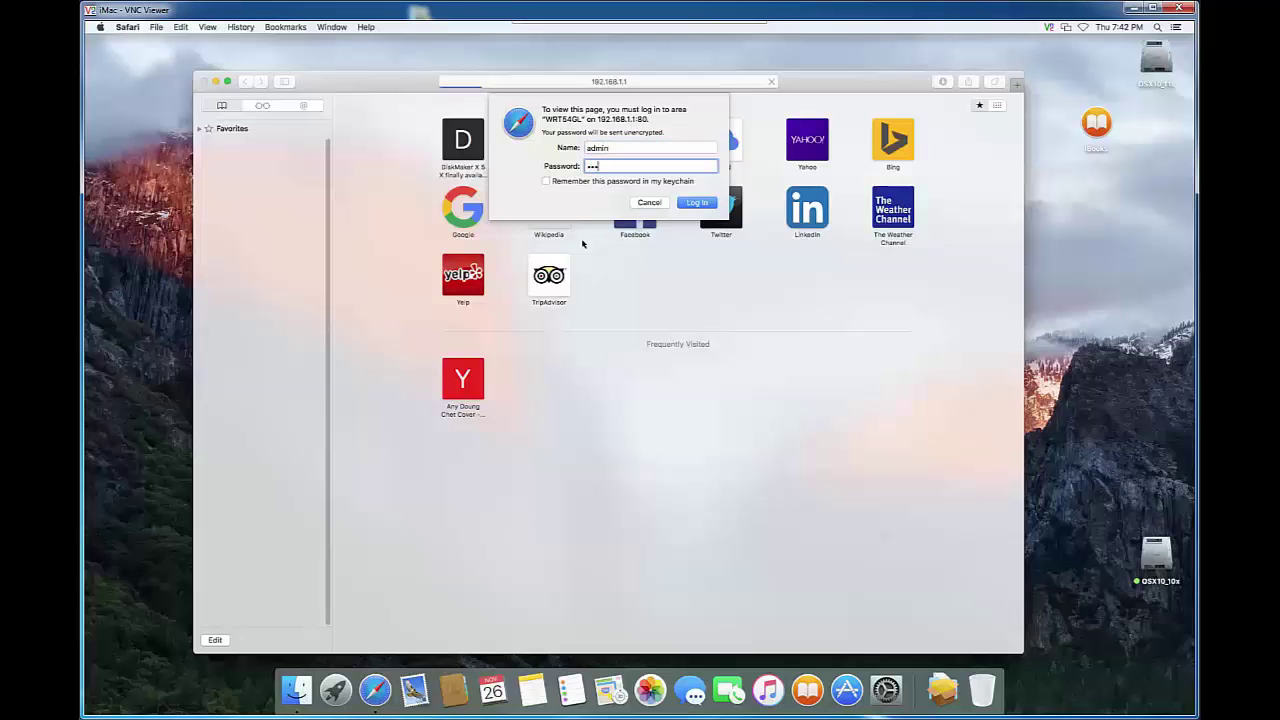
{"action": "key", "text": "BackSpace"}
{"action": "key", "text": "BackSpace"}
{"action": "key", "text": "BackSpace"}
{"action": "type", "text": "•••••••••••"}
Log in and go to the Applications & Gaming tab's Single Port Forward page.
{"action": "left_click", "coordinate": [696, 203]}
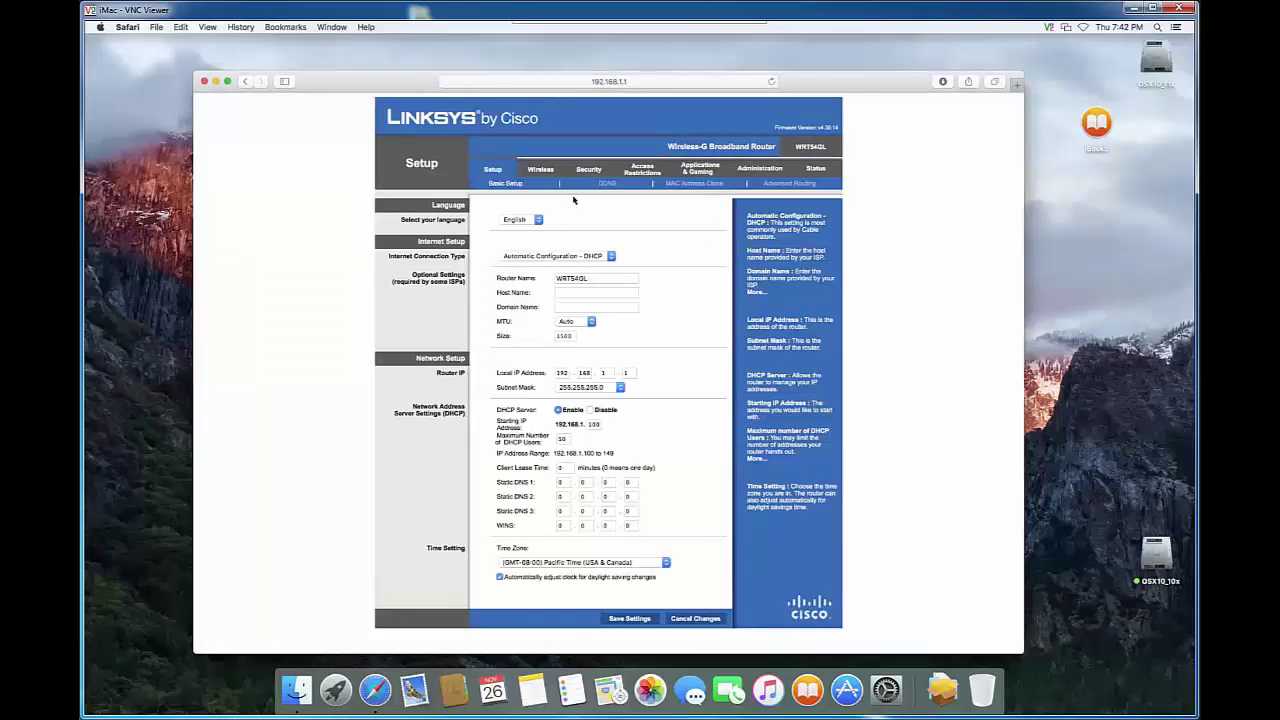
{"action": "mouse_move", "coordinate": [395, 86]}
{"action": "left_mouse_down"}
{"action": "mouse_move", "coordinate": [360, 92]}
{"action": "mouse_move", "coordinate": [387, 89]}
{"action": "left_mouse_up"}
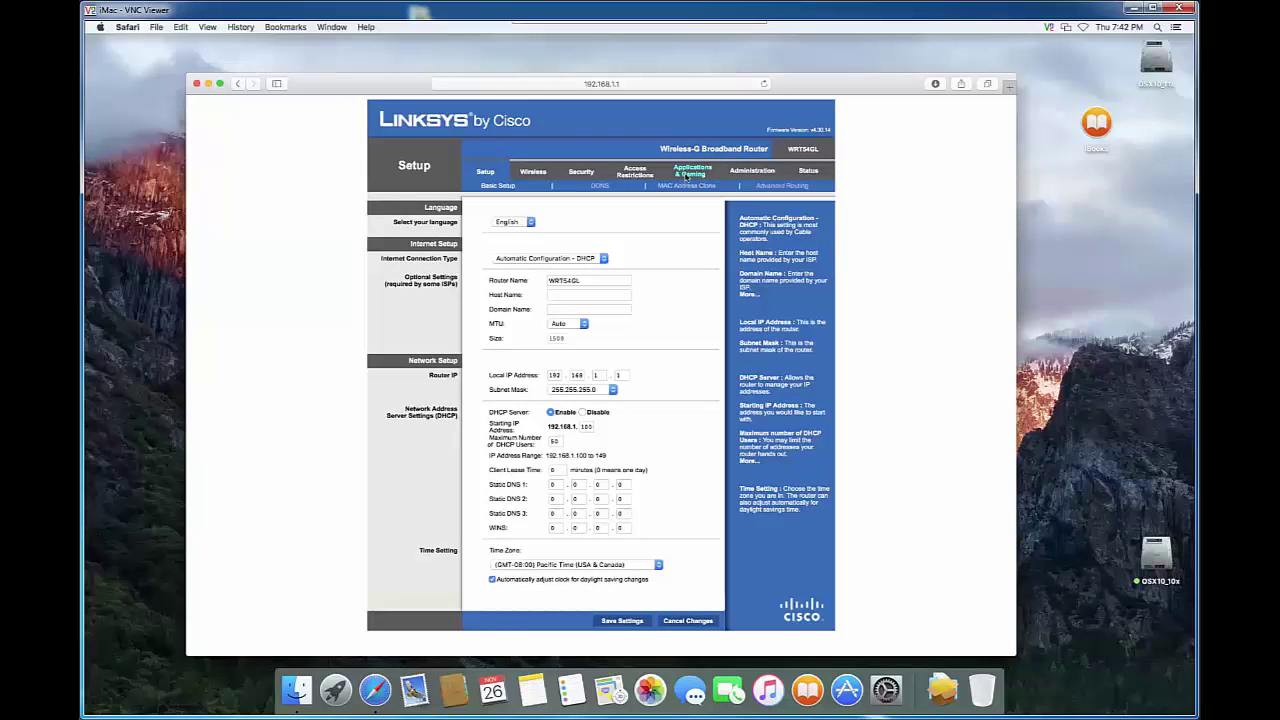
{"action": "left_click", "coordinate": [686, 172]}
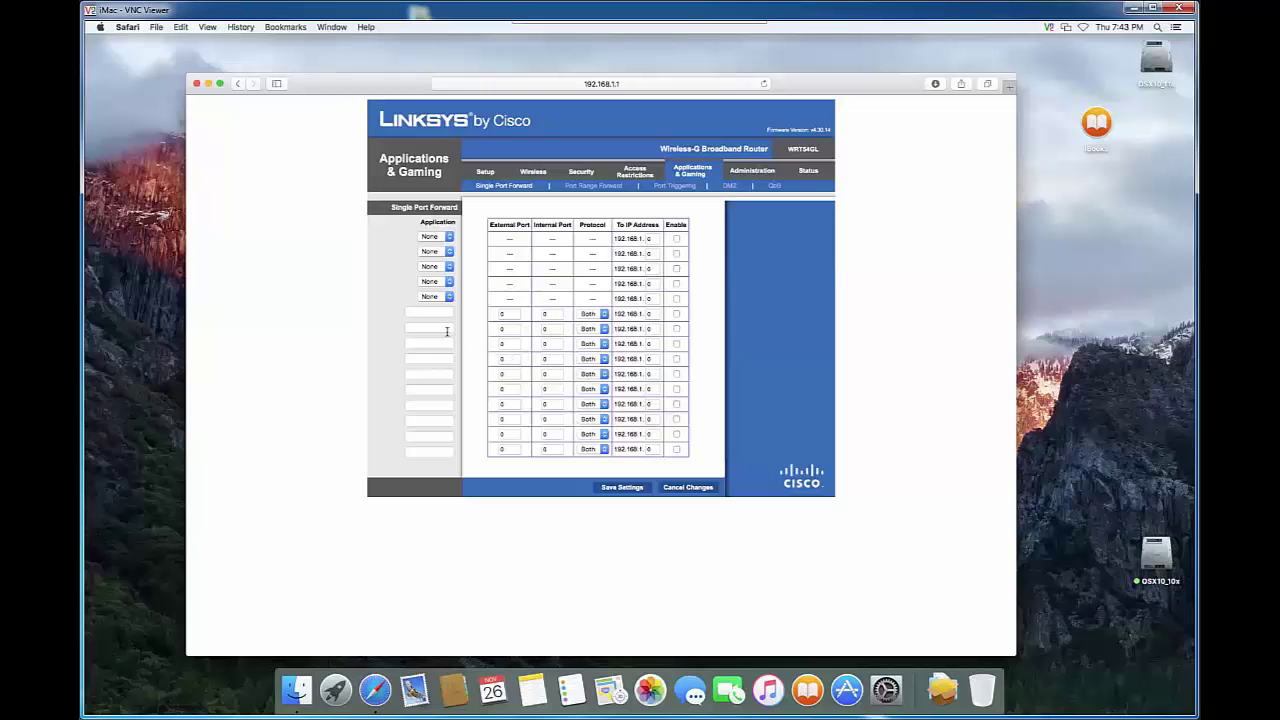
Leave the first preset at None and name a custom forwarding entry VNCServer.
{"action": "left_click", "coordinate": [447, 238]}
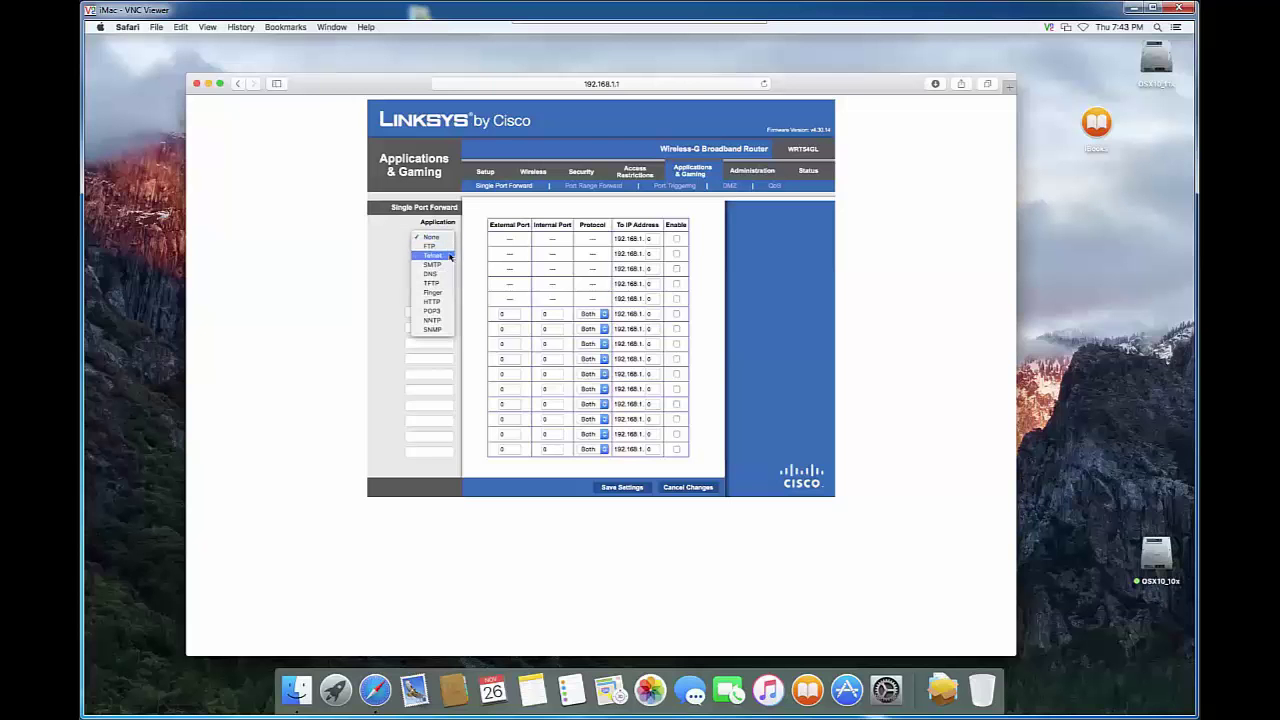
{"action": "left_click", "coordinate": [374, 257]}
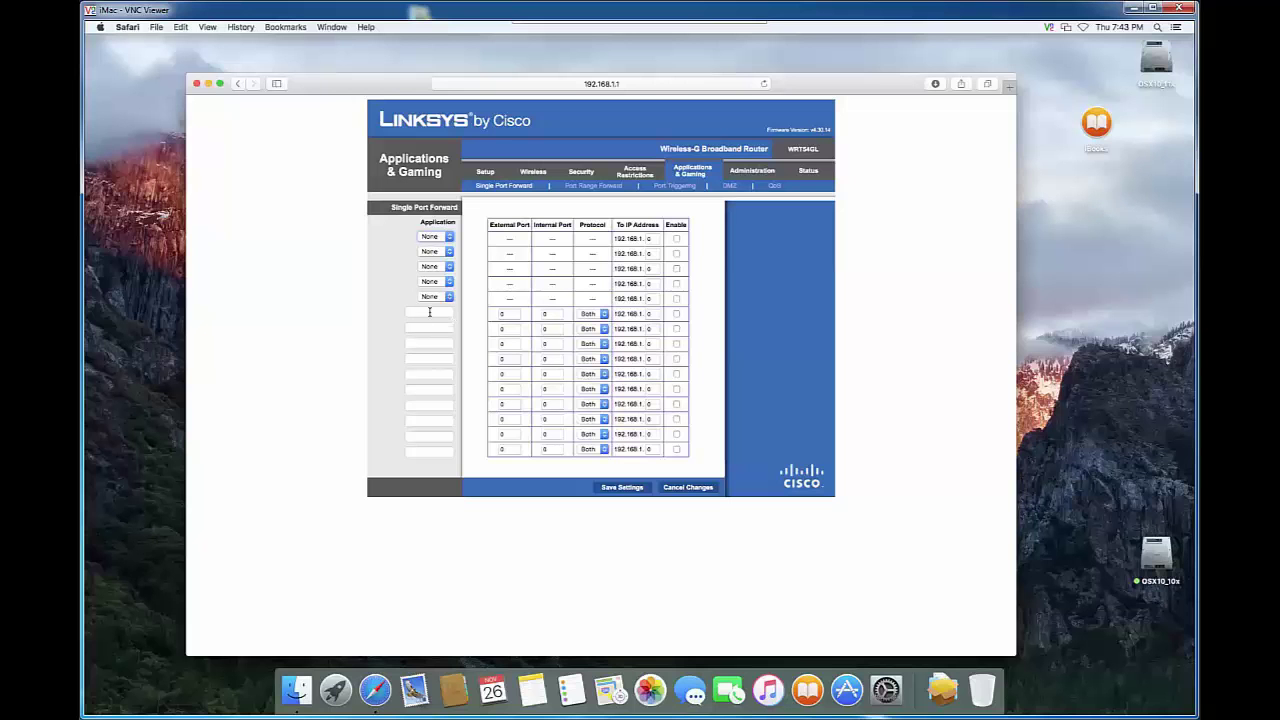
{"action": "left_click", "coordinate": [430, 312]}
{"action": "type", "text": "VNCServer"}
Give the VNCServer rule external port 5950, internal port 5980, protocol Both, and set its destination IP.
{"action": "left_click", "coordinate": [503, 315]}
{"action": "type", "text": "5900"}
{"action": "left_click", "coordinate": [555, 316]}
{"action": "key", "text": "BackSpace"}
{"action": "type", "text": "595"}
{"action": "left_click", "coordinate": [603, 314]}
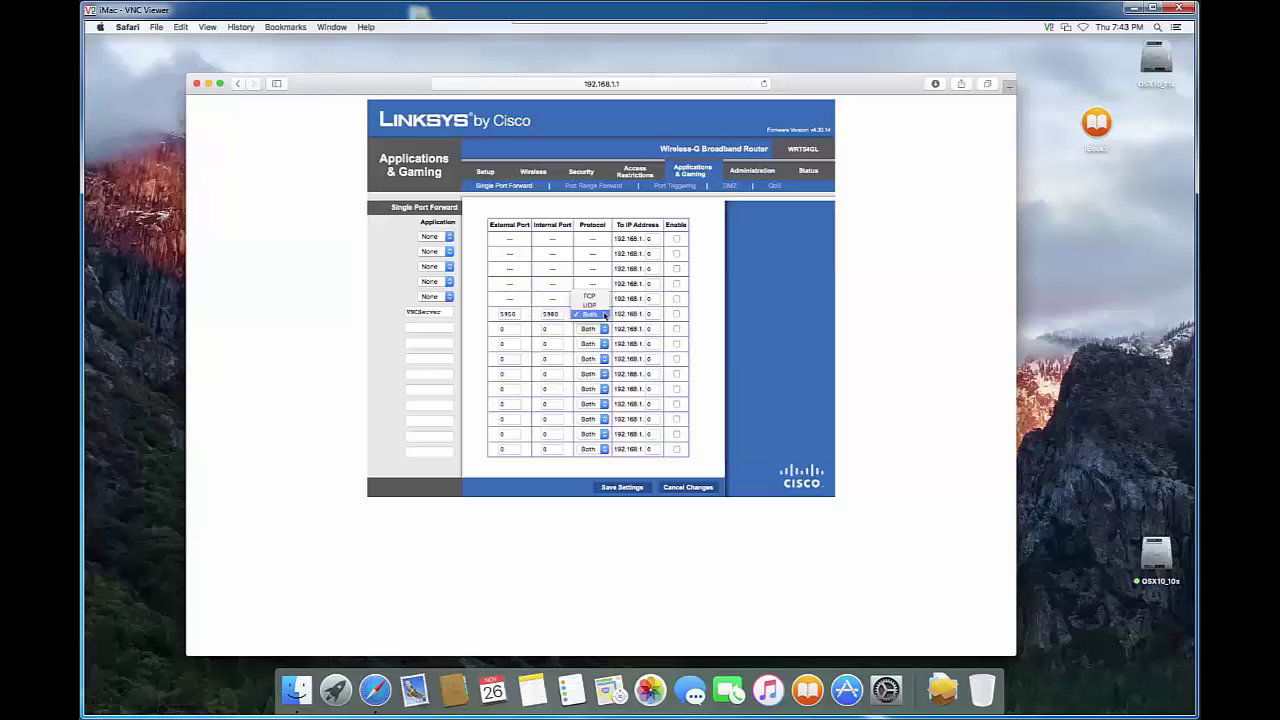
{"action": "left_click", "coordinate": [655, 316]}
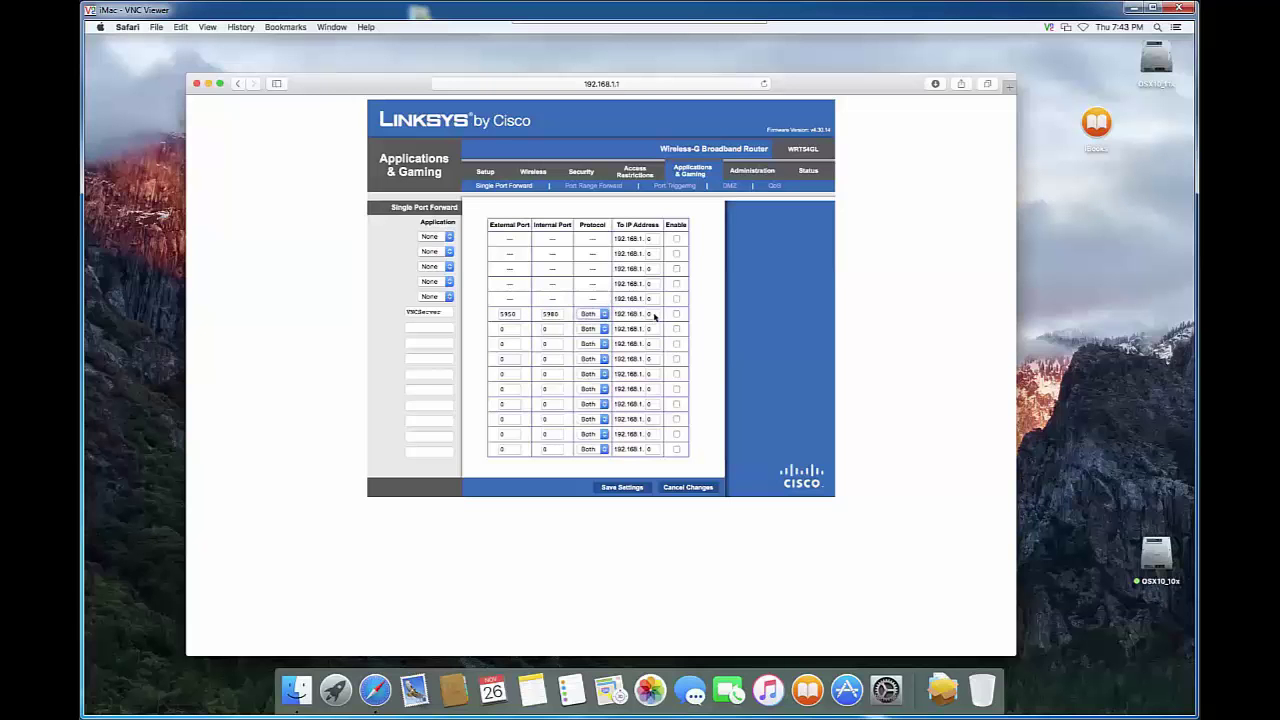
{"action": "left_click", "coordinate": [654, 316]}
Enable the VNCServer rule to 192.168.1.200, correct its internal port to 5950, and save.
{"action": "left_click", "coordinate": [676, 314]}
{"action": "left_click", "coordinate": [616, 488]}
{"action": "left_click", "coordinate": [561, 317]}
{"action": "type", "text": "50"}
{"action": "left_click", "coordinate": [622, 488]}
{"action": "left_click", "coordinate": [197, 85]}
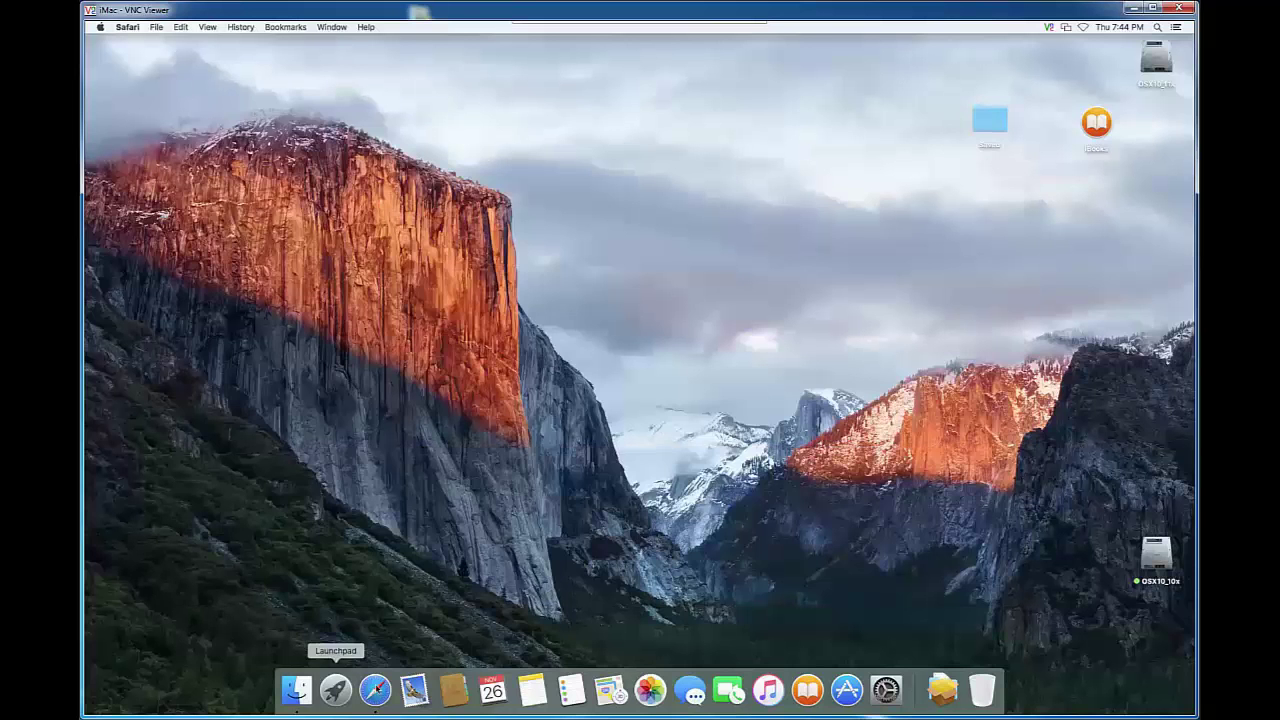
Reopen Safari, Google 'shieldup', and proceed from the GRC result into the ShieldsUP! services.
{"action": "left_click", "coordinate": [377, 689]}
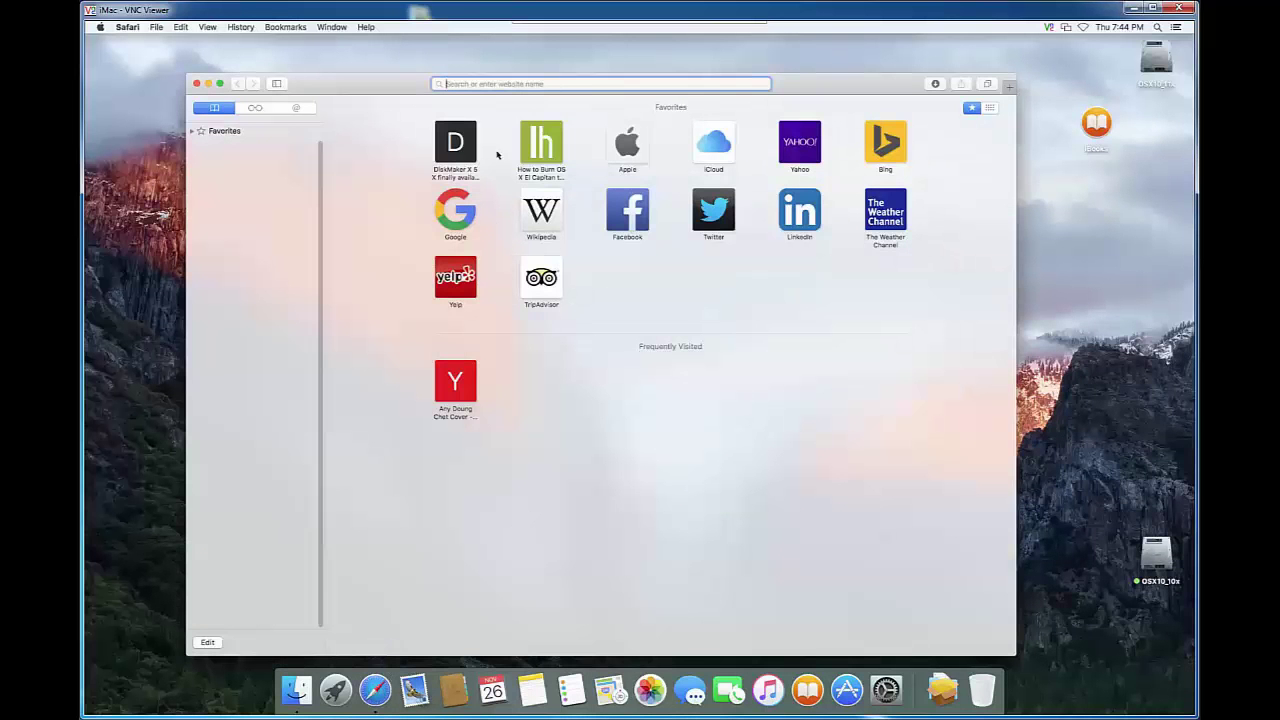
{"action": "left_click", "coordinate": [451, 216]}
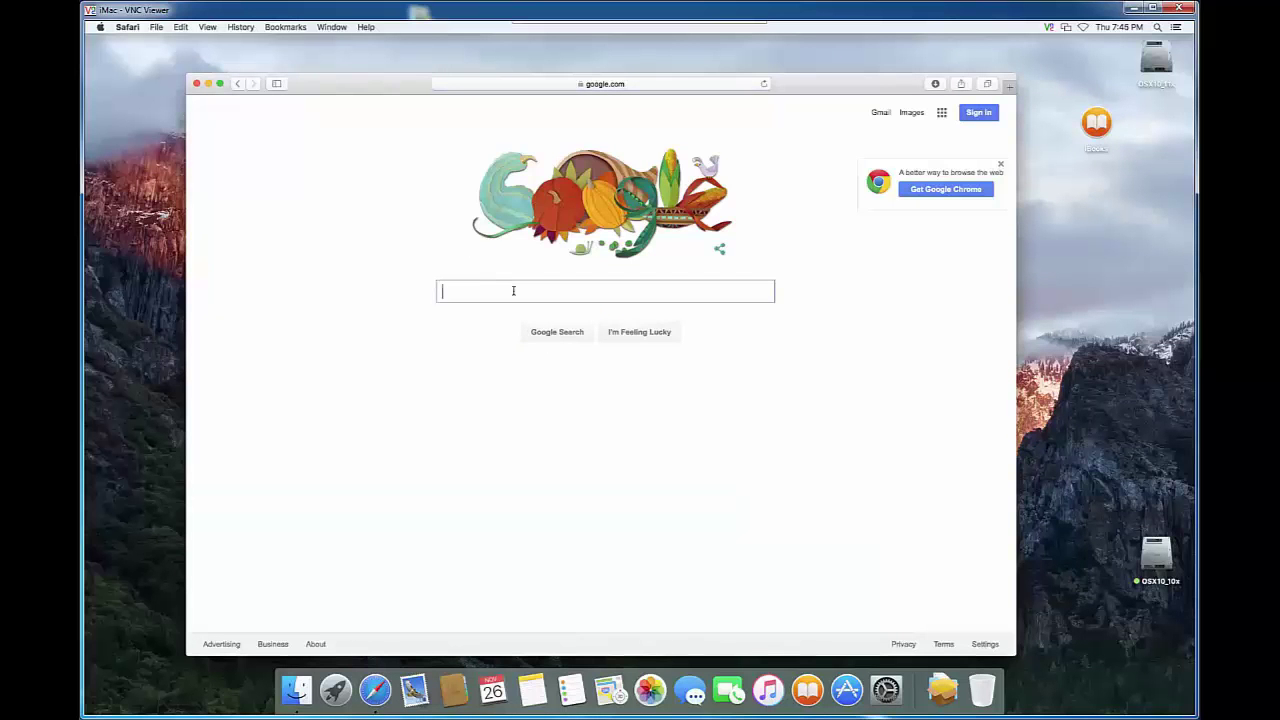
{"action": "type", "text": "shieldup"}
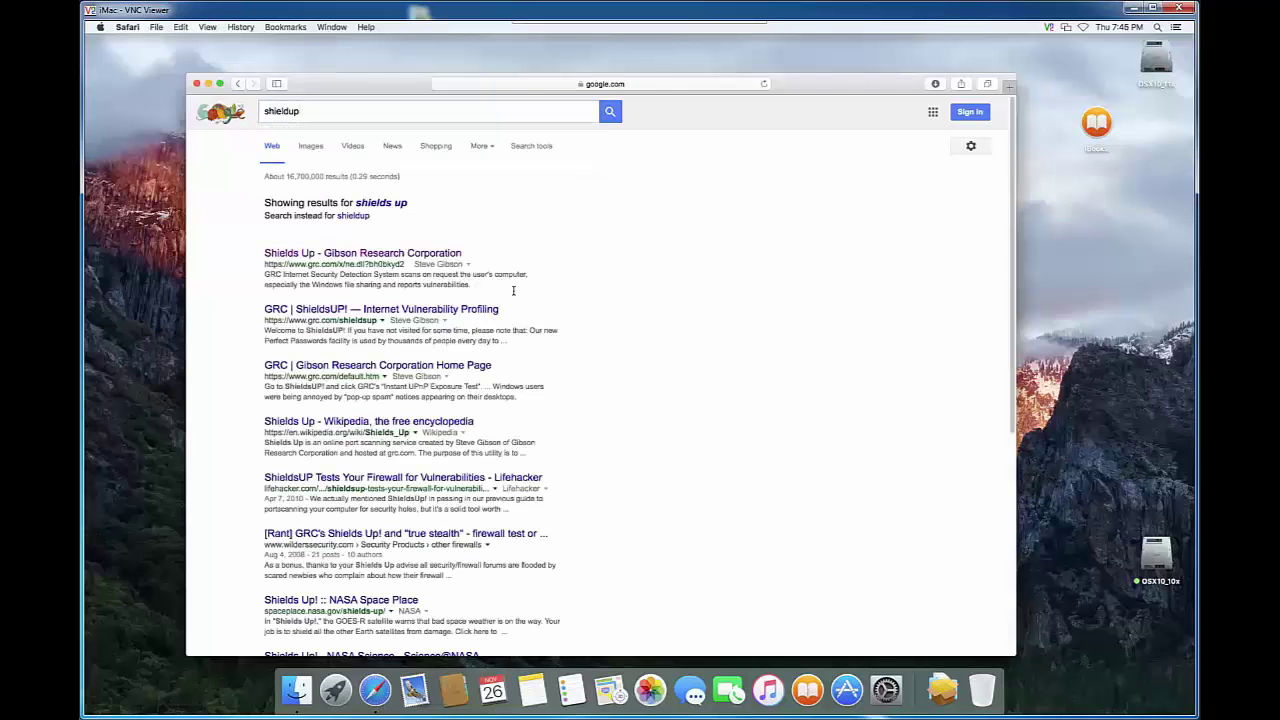
{"action": "left_click", "coordinate": [293, 256]}
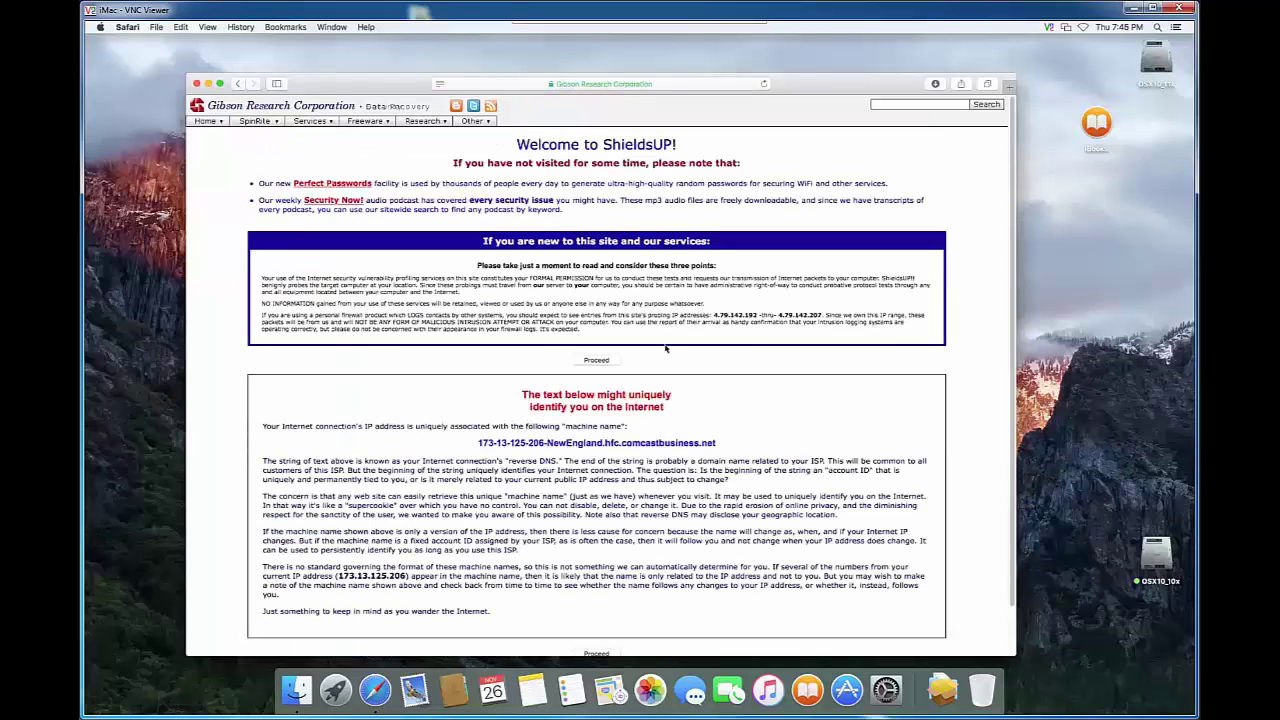
{"action": "left_click", "coordinate": [590, 362]}
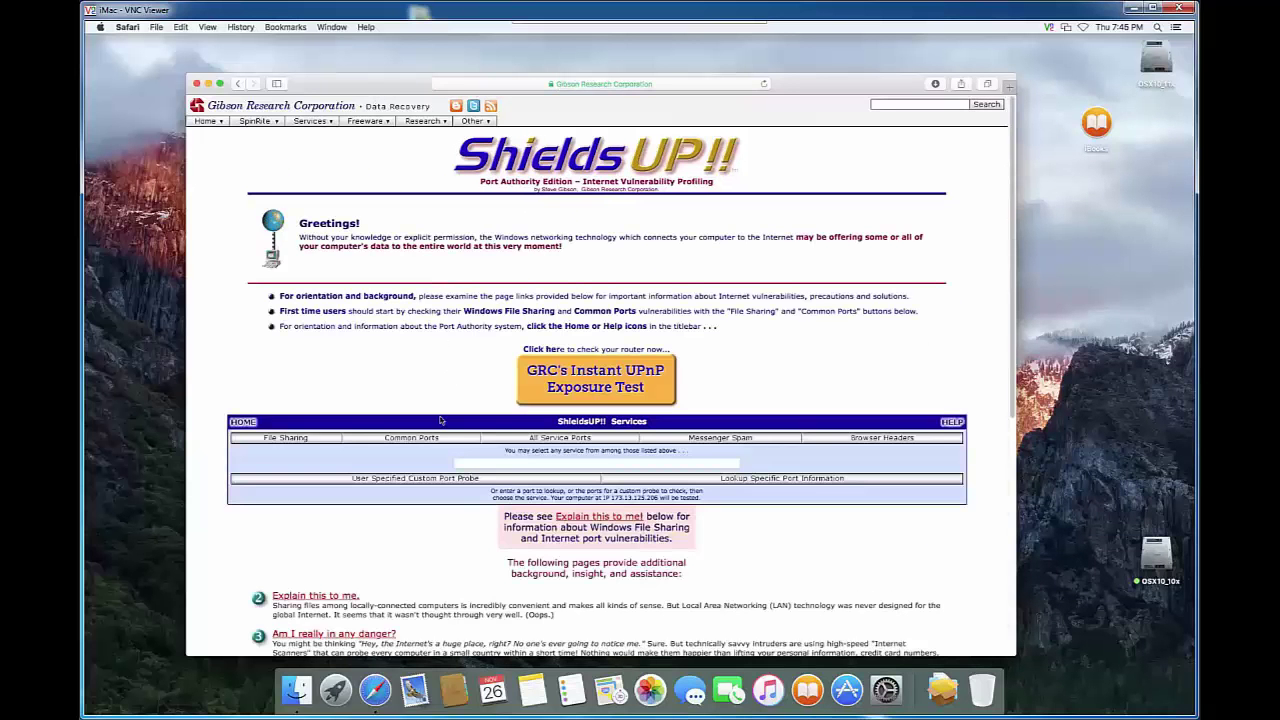
Open the User Specified Custom Port Probe service, retrying the request twice.
{"action": "left_click", "coordinate": [420, 480]}
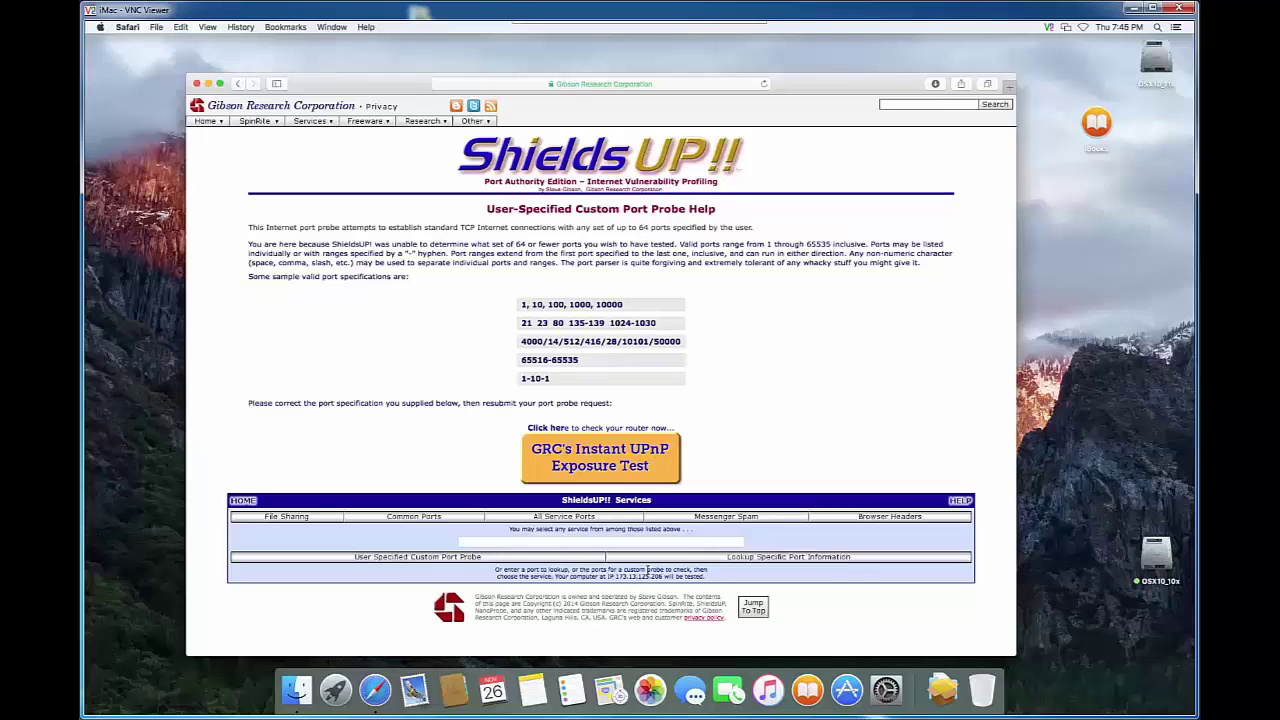
{"action": "left_click", "coordinate": [451, 557]}
{"action": "left_click", "coordinate": [428, 563]}
Open Lookup Specific Port Information and type the port number into the Jump field.
{"action": "left_click", "coordinate": [777, 558]}
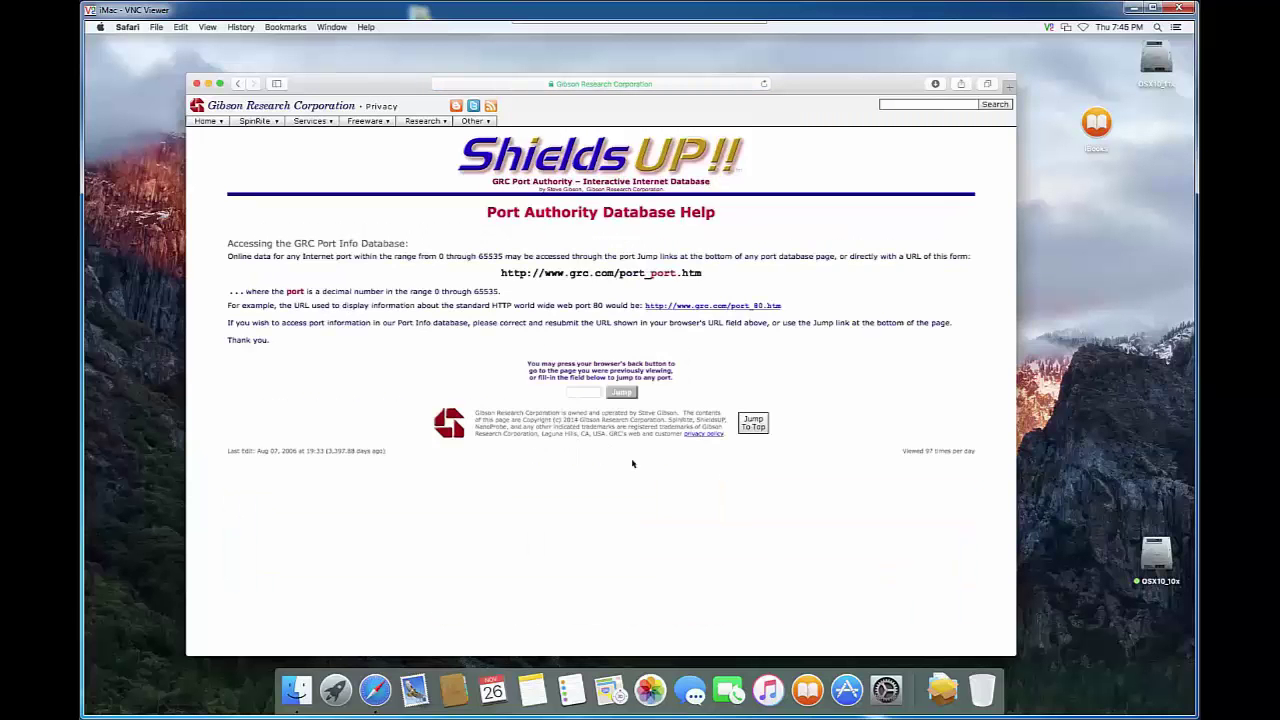
{"action": "left_click", "coordinate": [576, 393]}
{"action": "type", "text": "8850"}
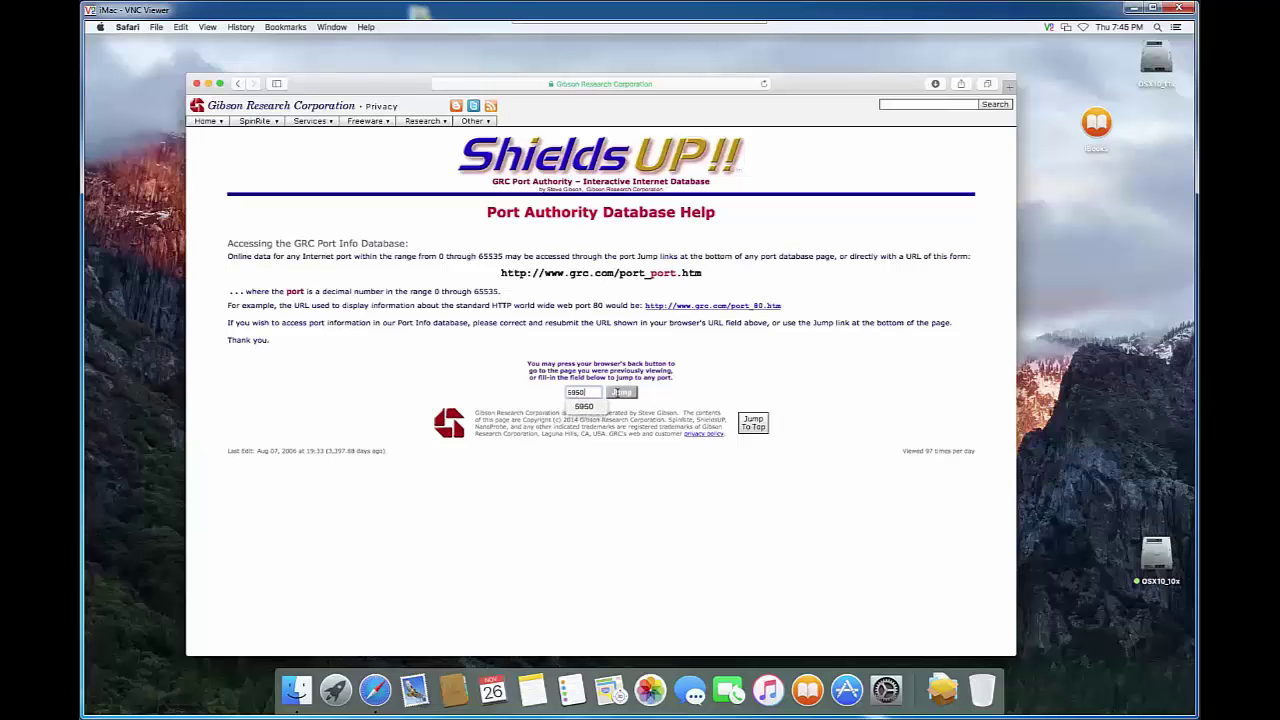
Jump to port 5950's Port Authority Database entry and launch a probe of that port.
{"action": "left_click", "coordinate": [617, 391]}
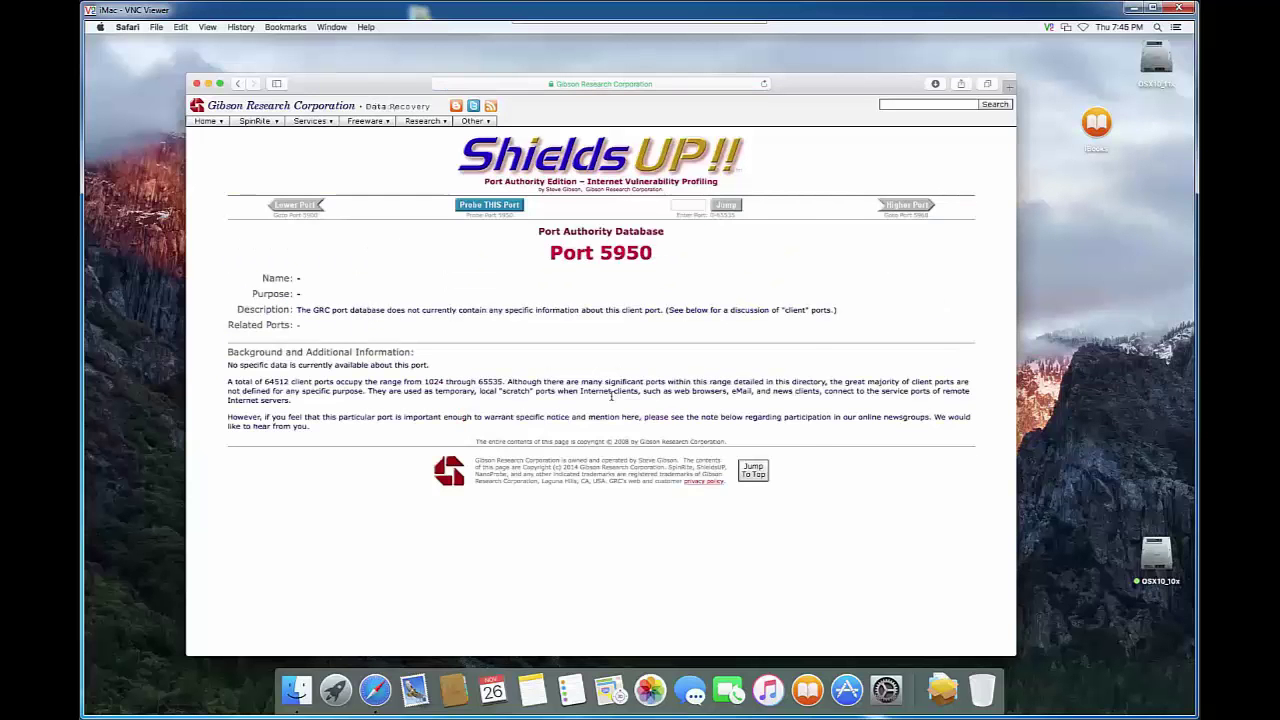
{"action": "left_click", "coordinate": [497, 206]}
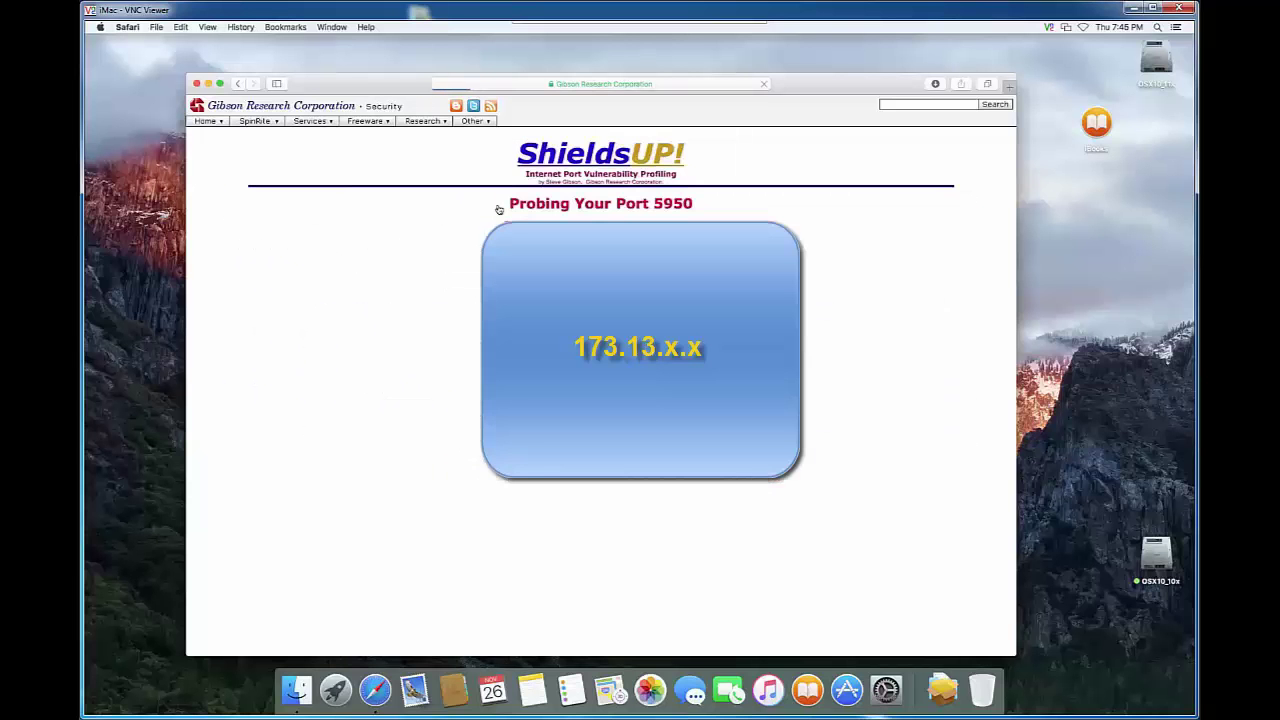
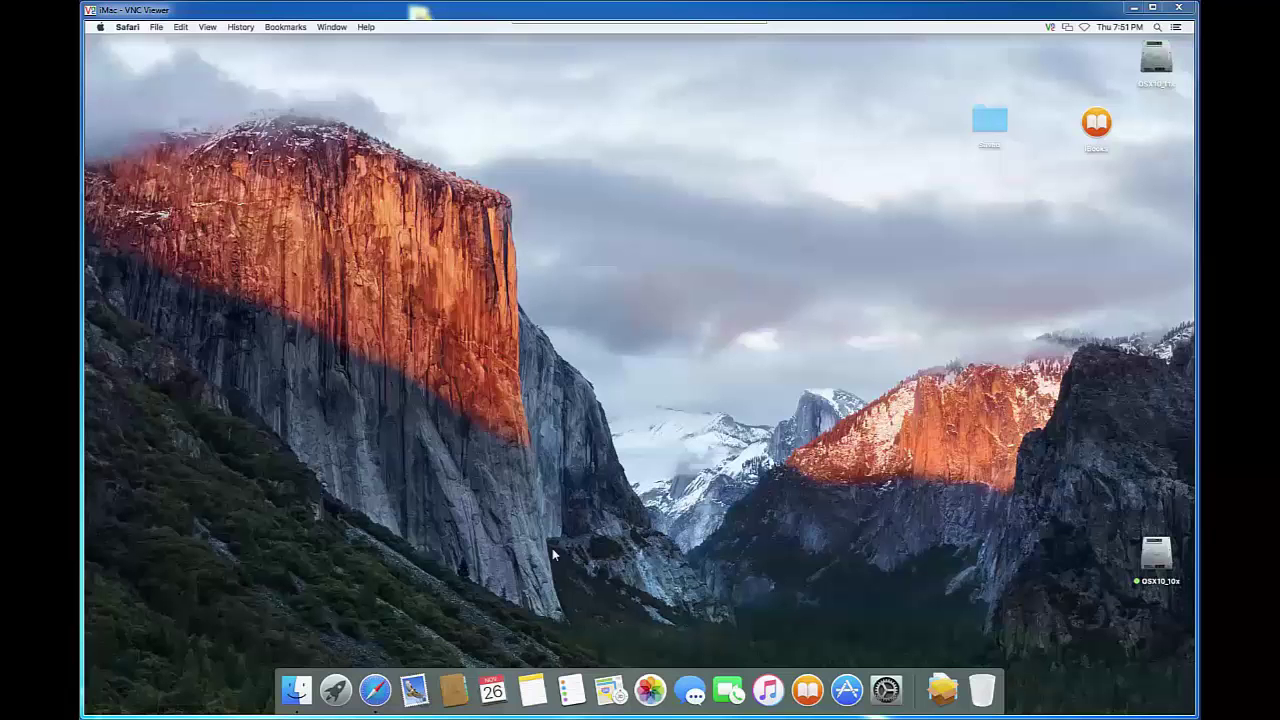
Launch Safari and load the Linksys router admin page at 192.168.1.1.
{"action": "left_click", "coordinate": [385, 693]}
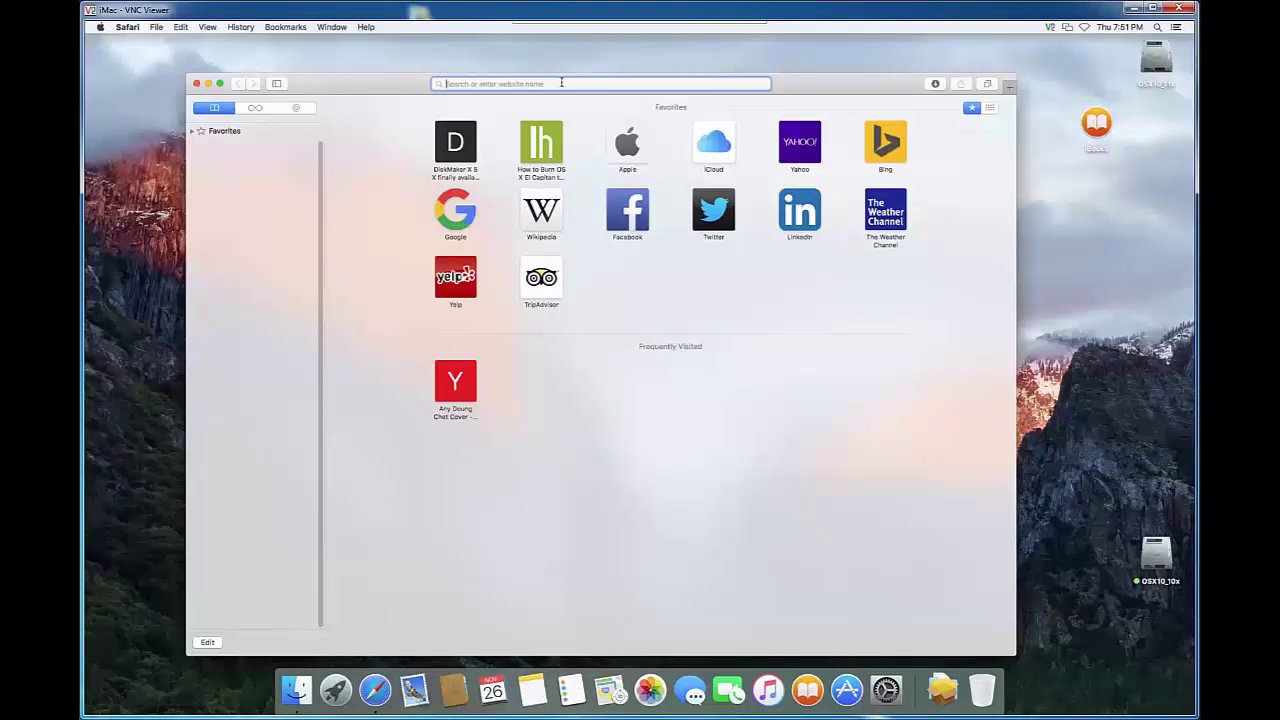
{"action": "type", "text": "http"}
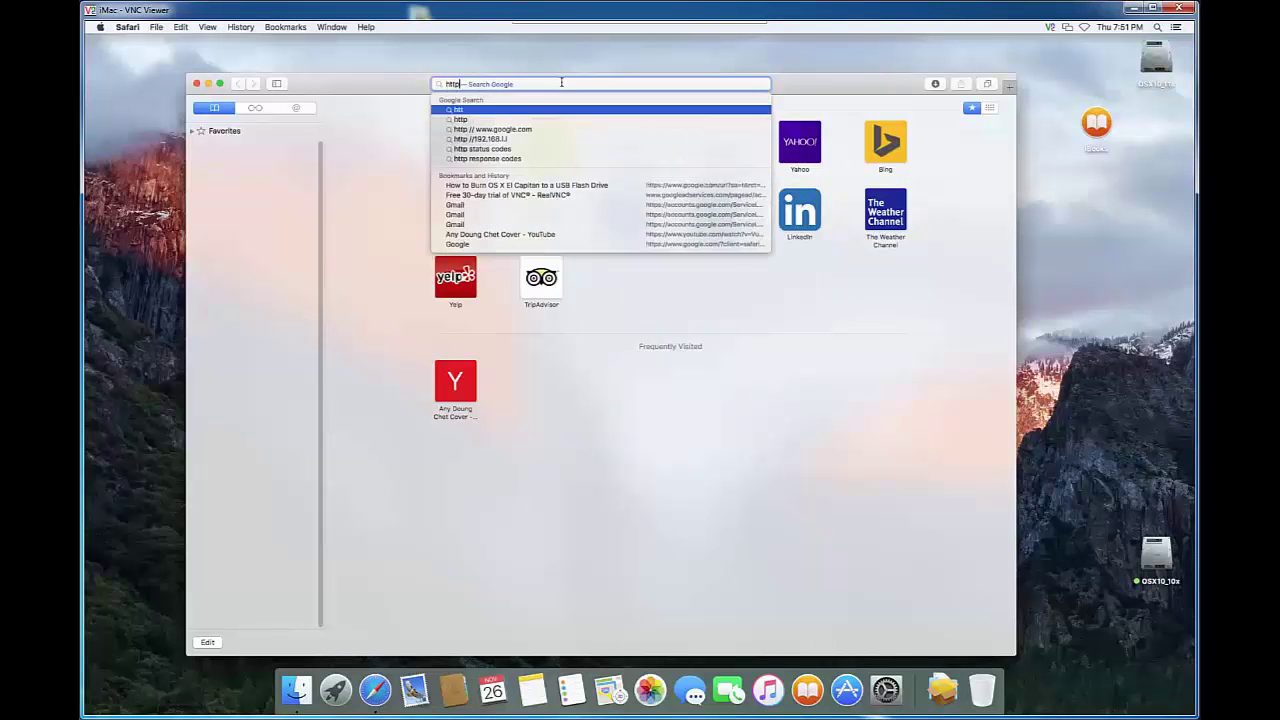
{"action": "type", "text": "://"}
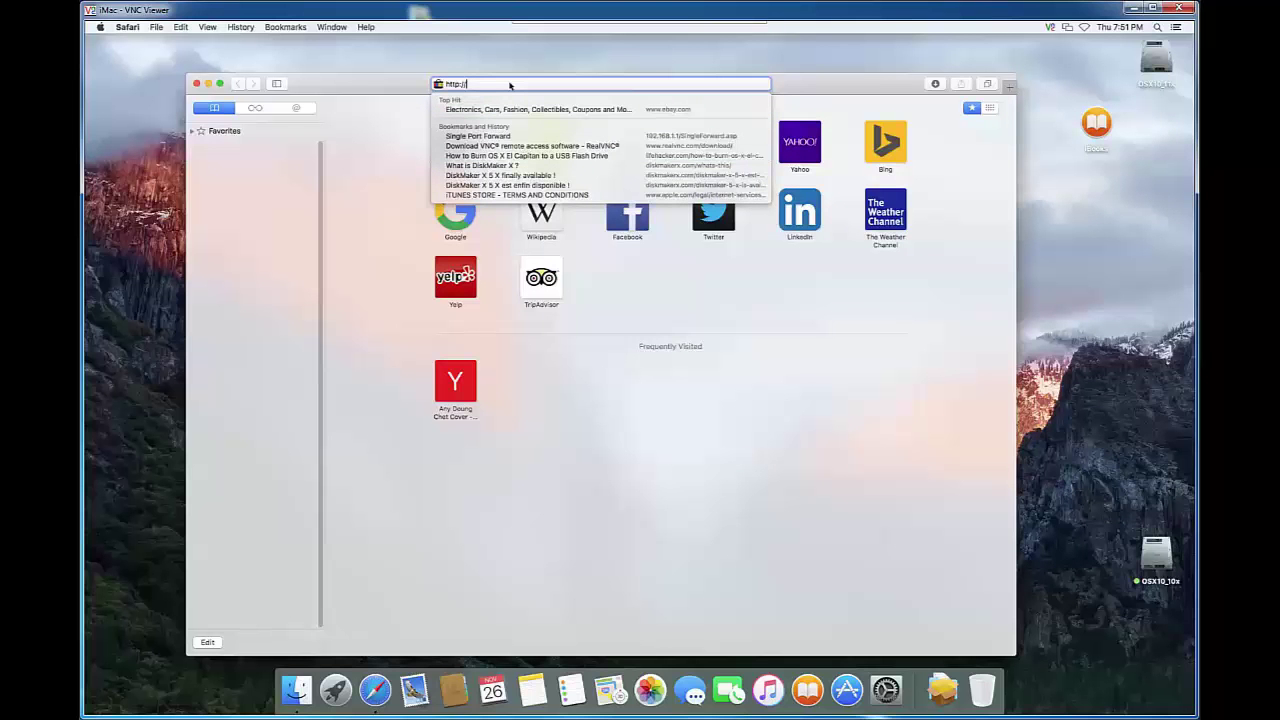
{"action": "type", "text": "192.168.1.1"}
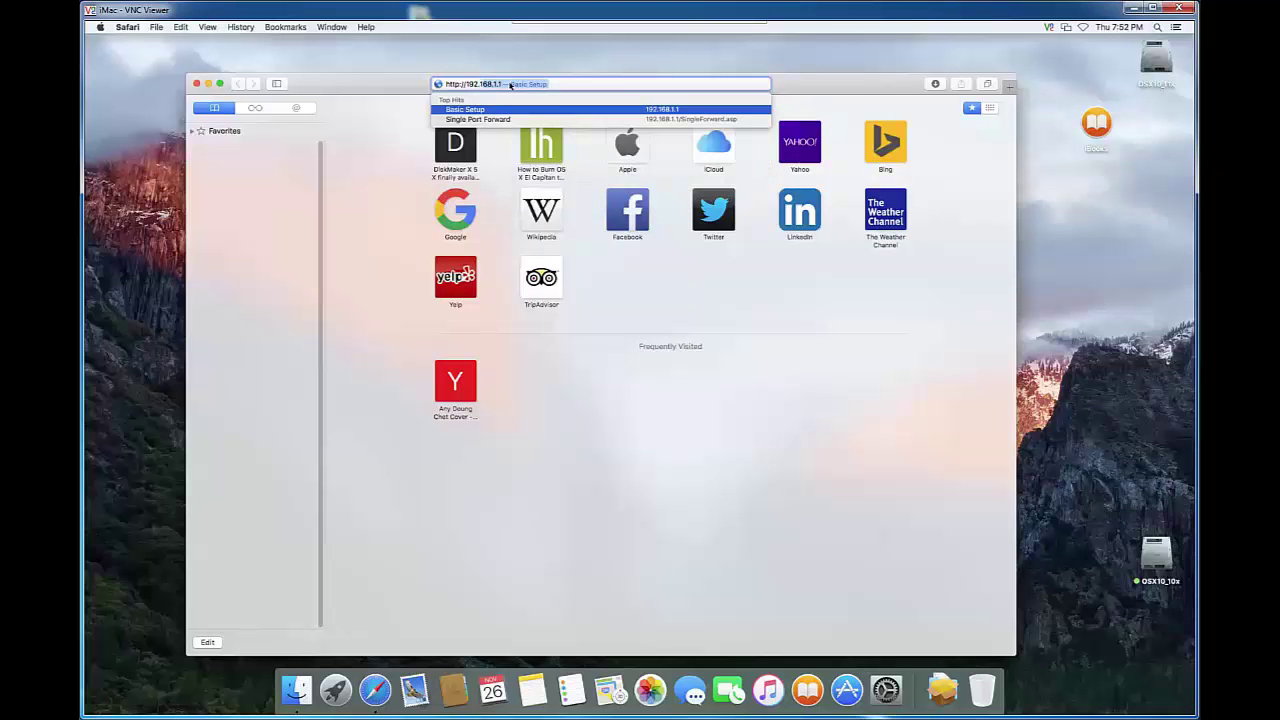
{"action": "type", "text": "1"}
{"action": "key", "text": "Return"}
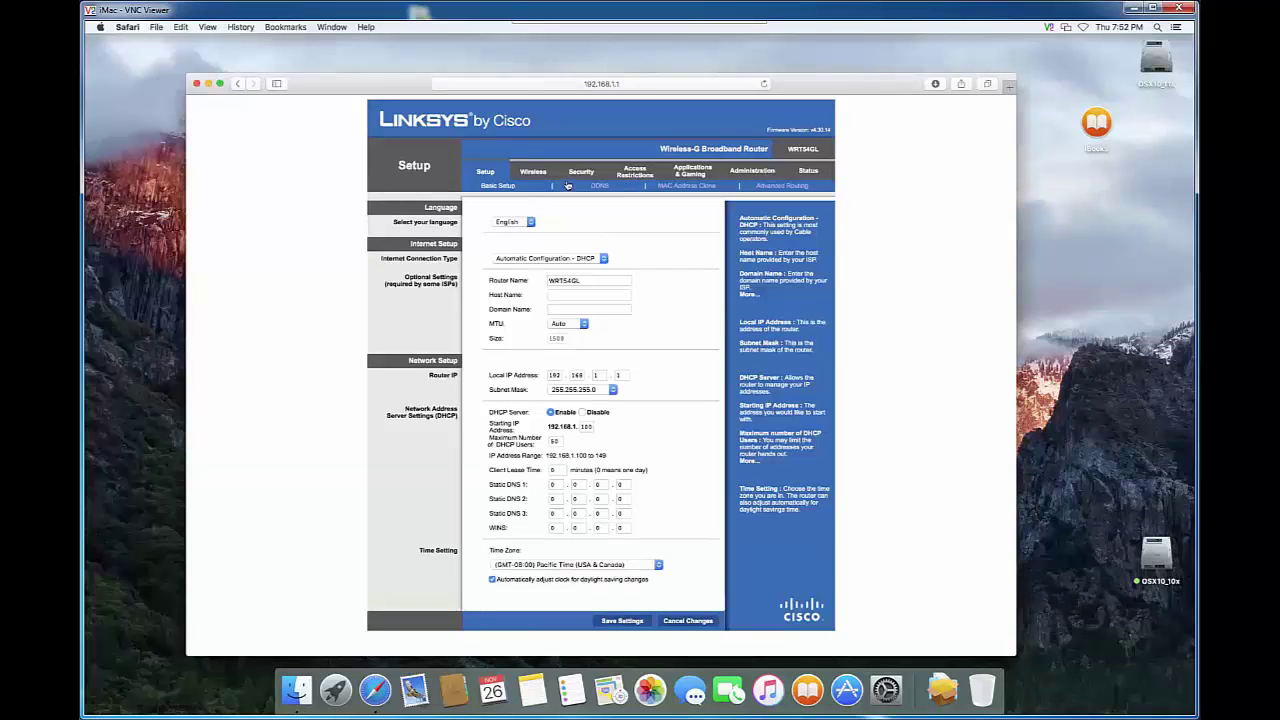
{"action": "left_click", "coordinate": [807, 174]}
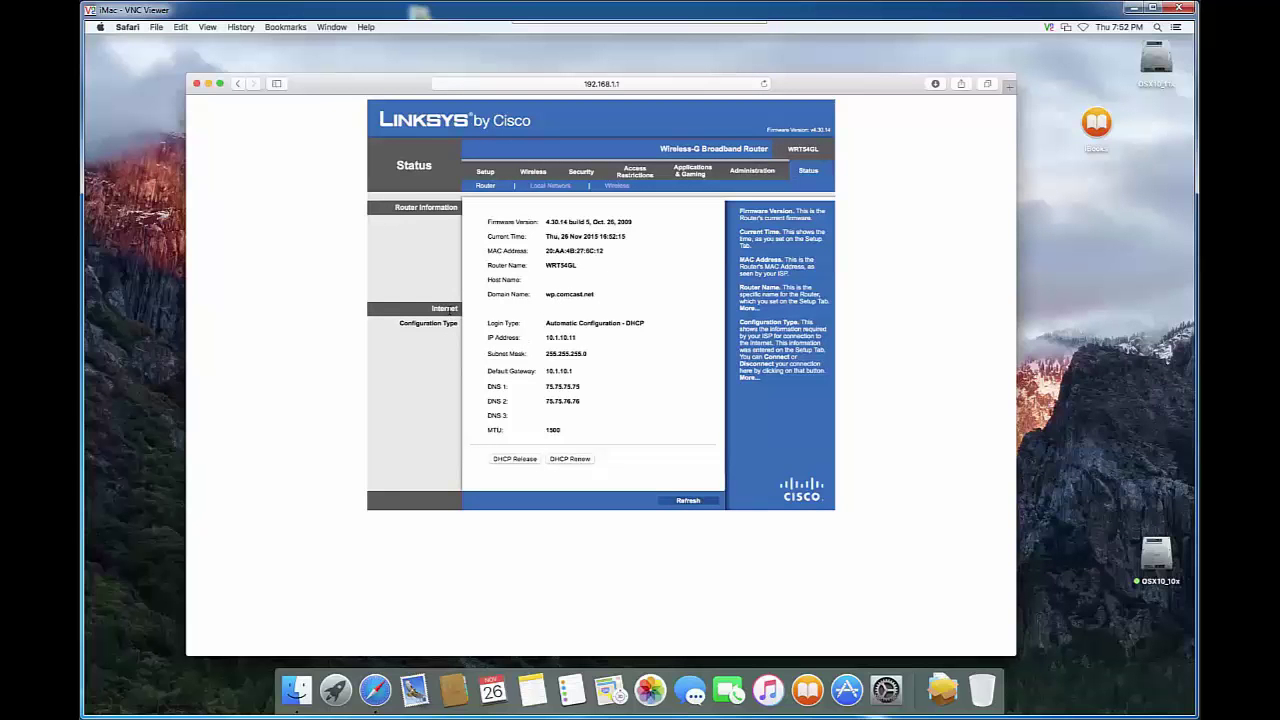
{"action": "left_click", "coordinate": [482, 172]}
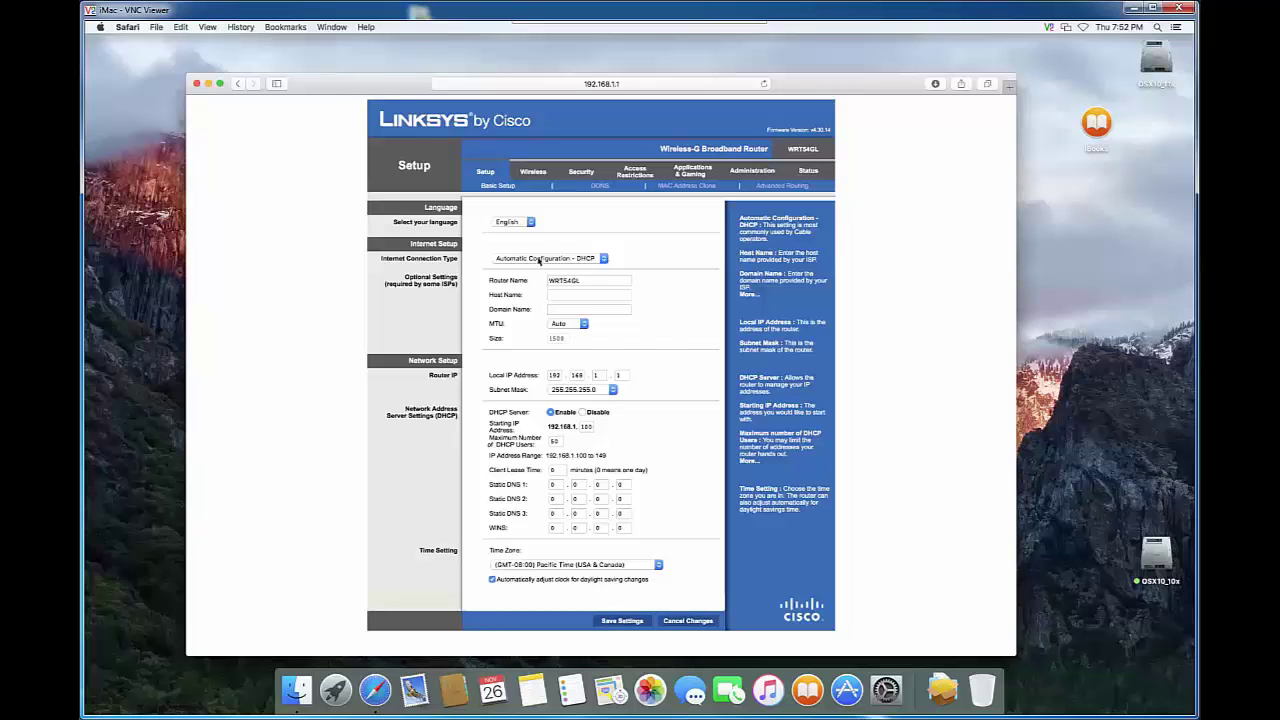
Leave the connection type on DHCP and view Router Status showing internet IP 10.1.10.11.
{"action": "left_click", "coordinate": [540, 259]}
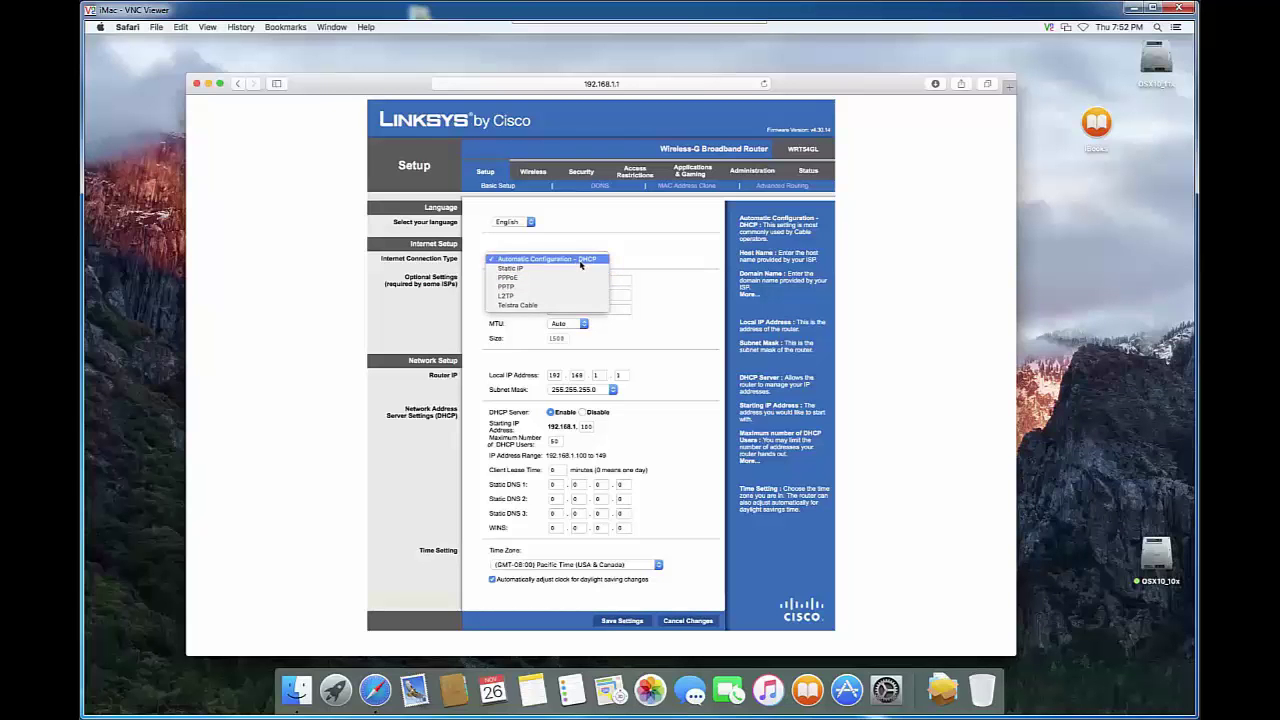
{"action": "left_click", "coordinate": [662, 253]}
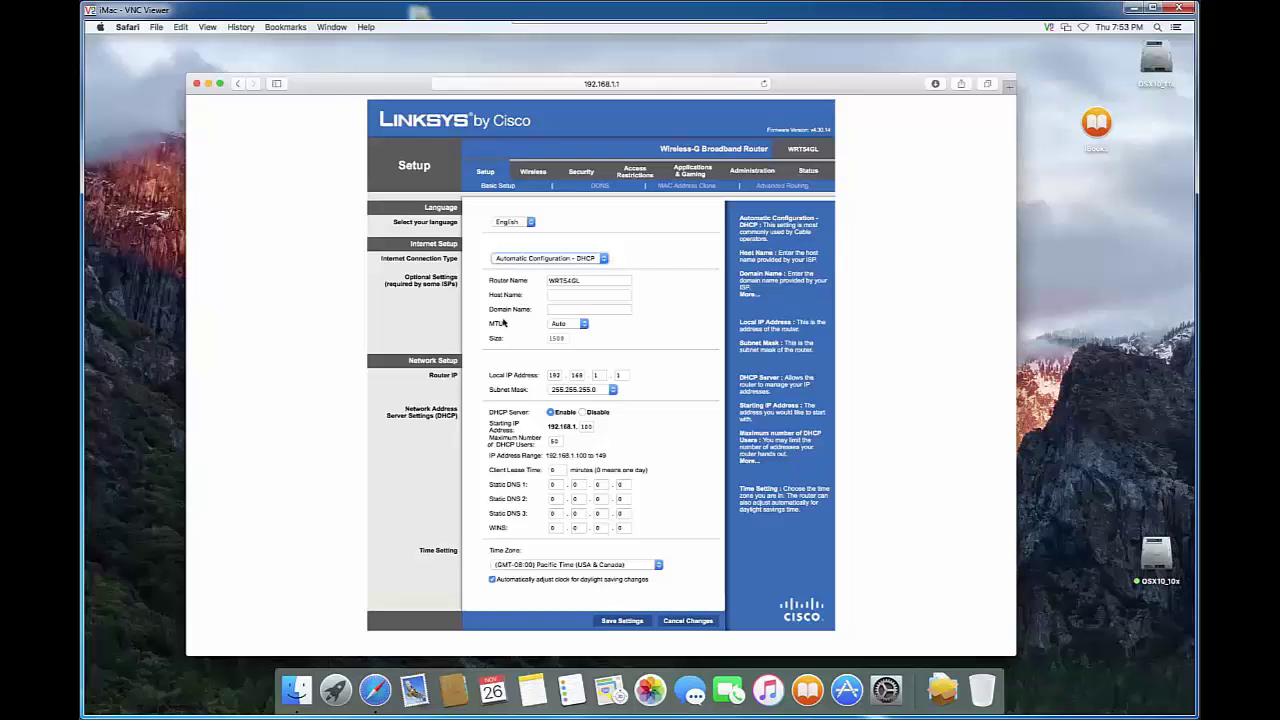
{"action": "left_click", "coordinate": [810, 172]}
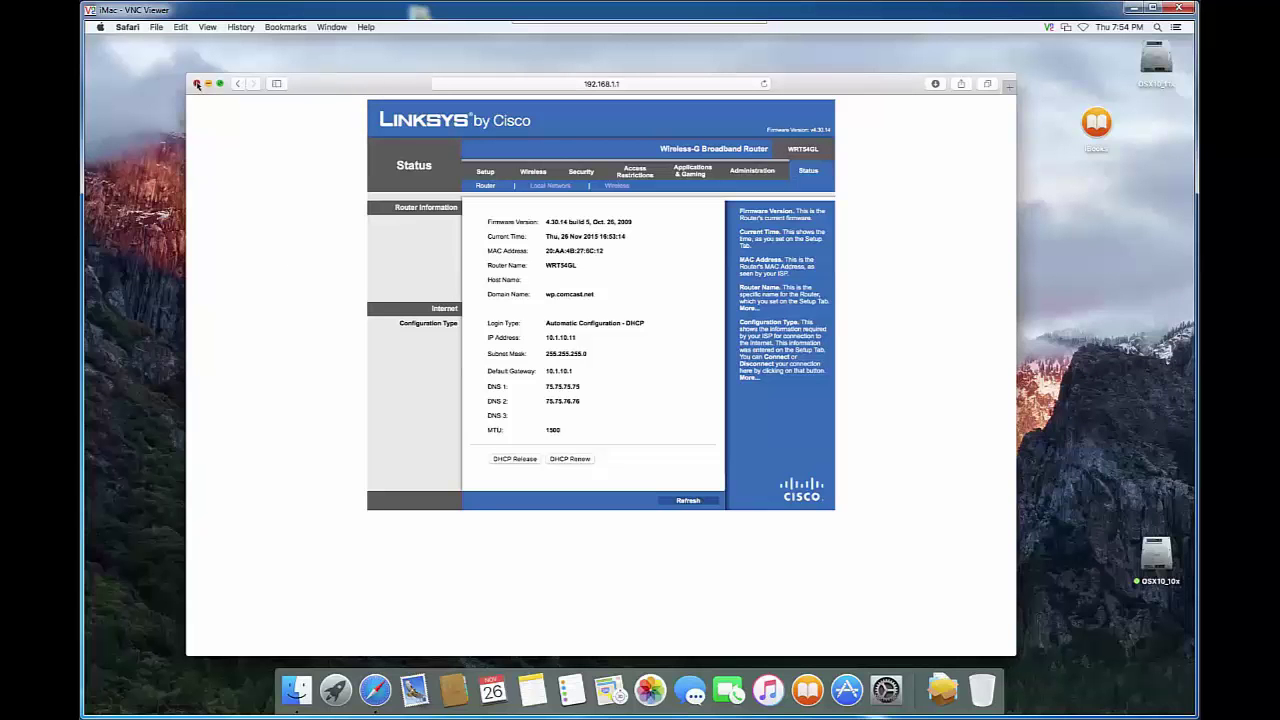
{"action": "left_click", "coordinate": [155, 28]}
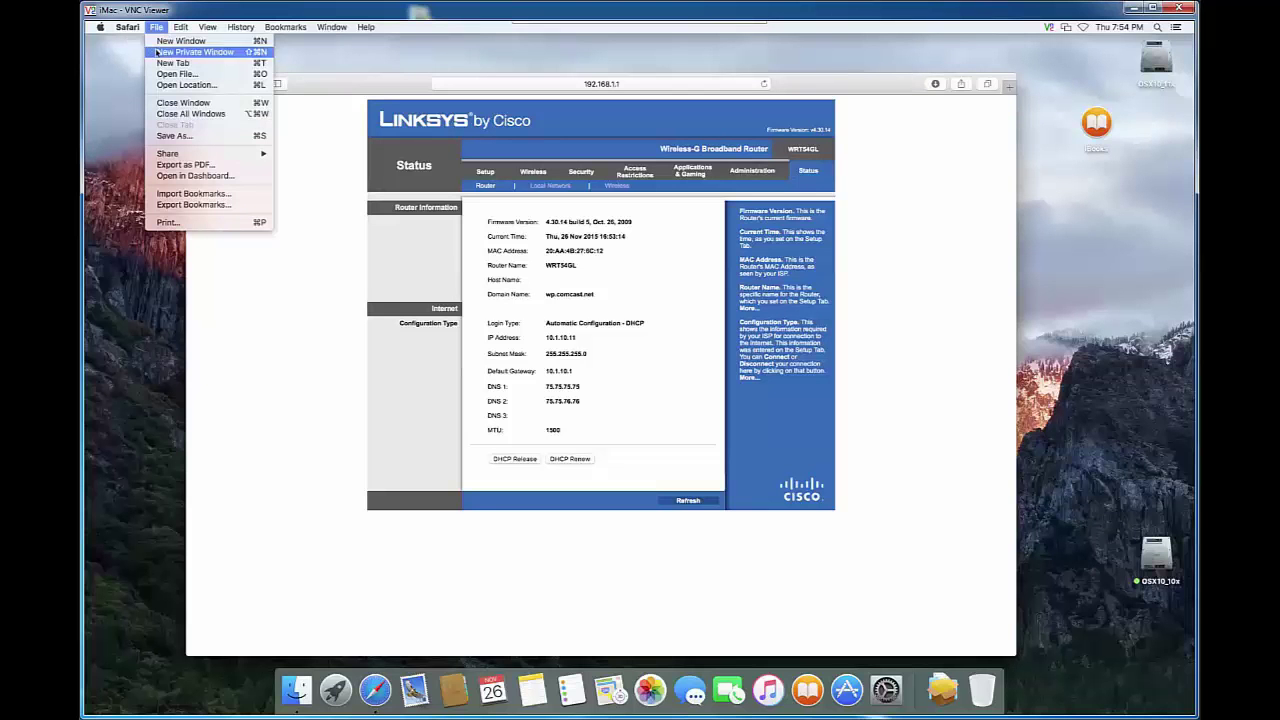
{"action": "left_click", "coordinate": [171, 62]}
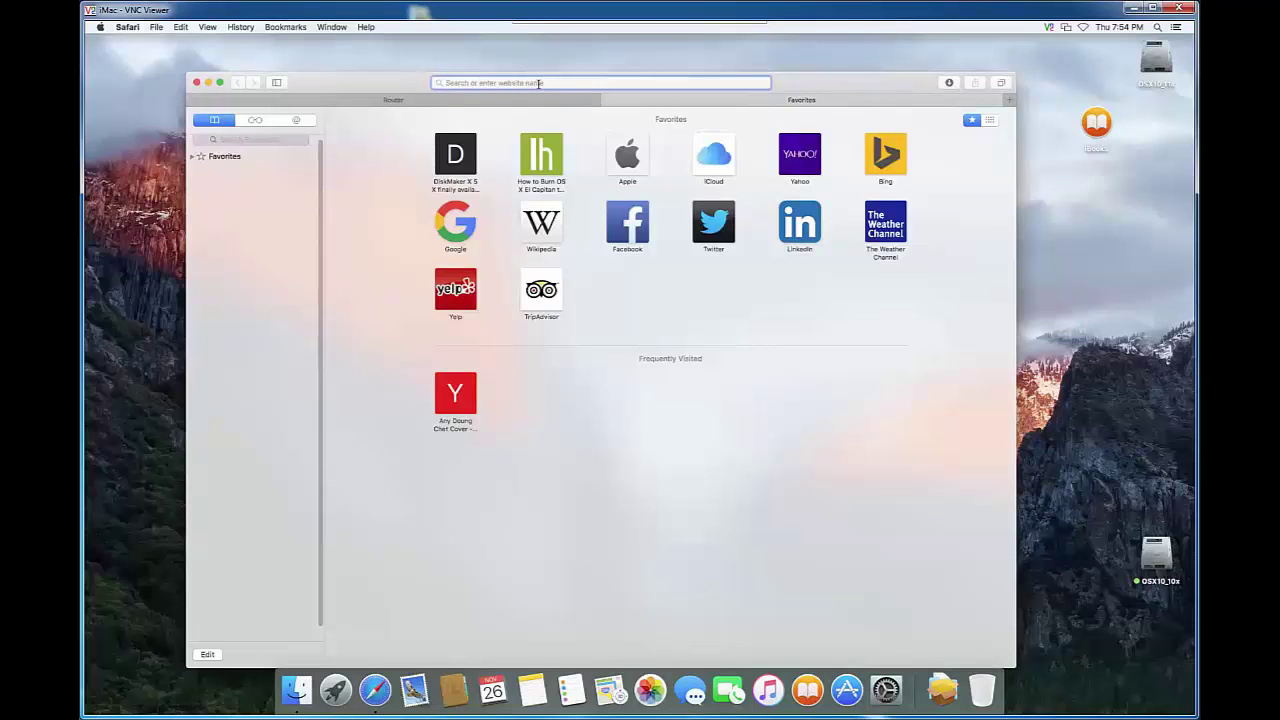
{"action": "type", "text": "http:/"}
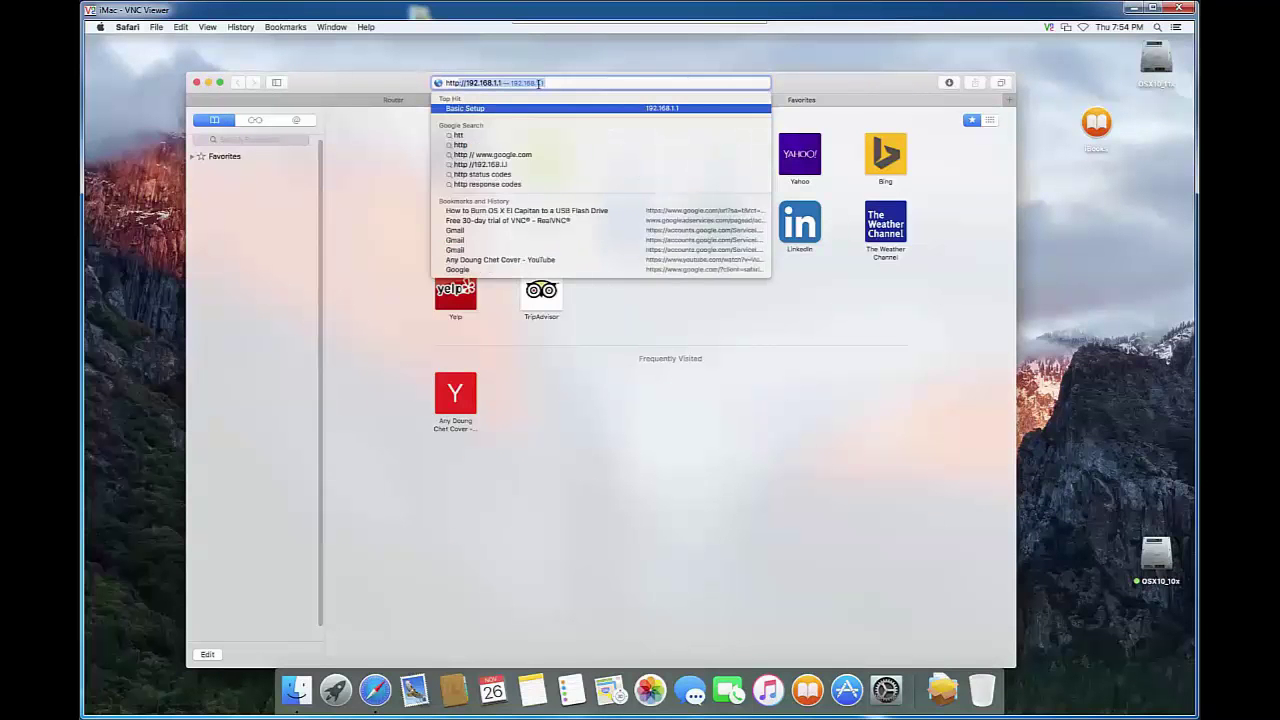
{"action": "type", "text": "/10.1.10.1"}
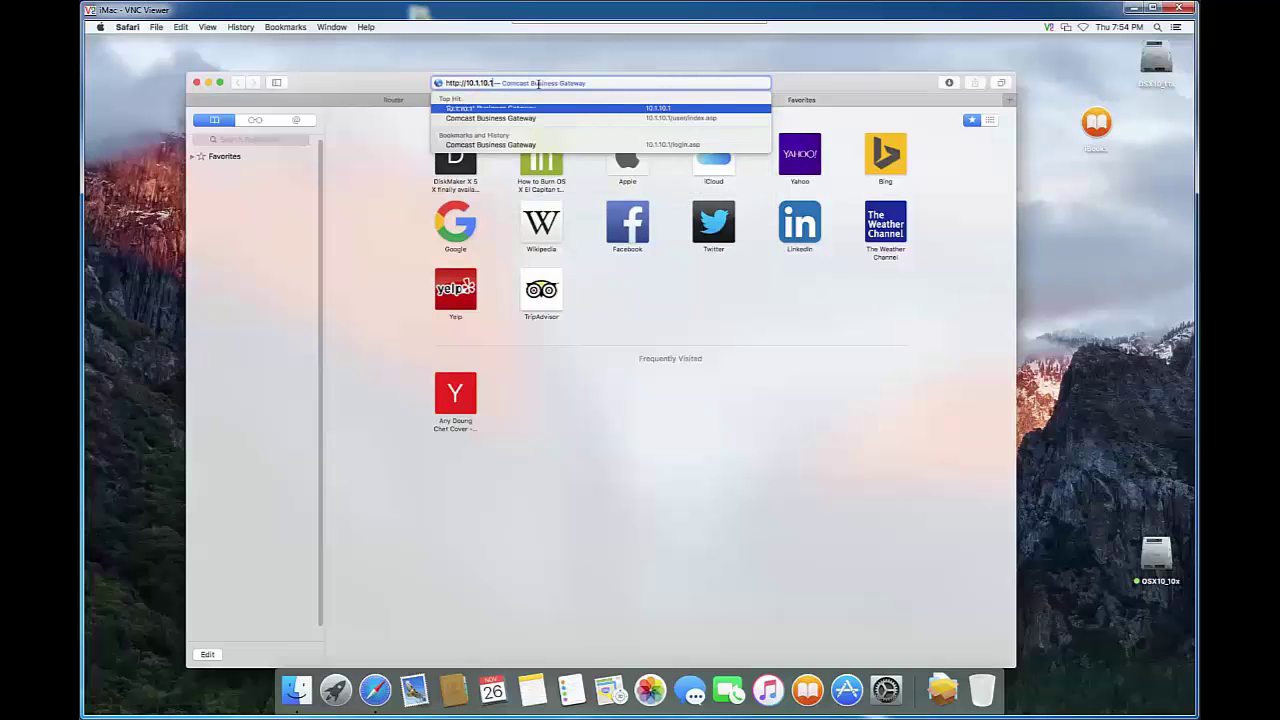
{"action": "key", "text": "Return"}
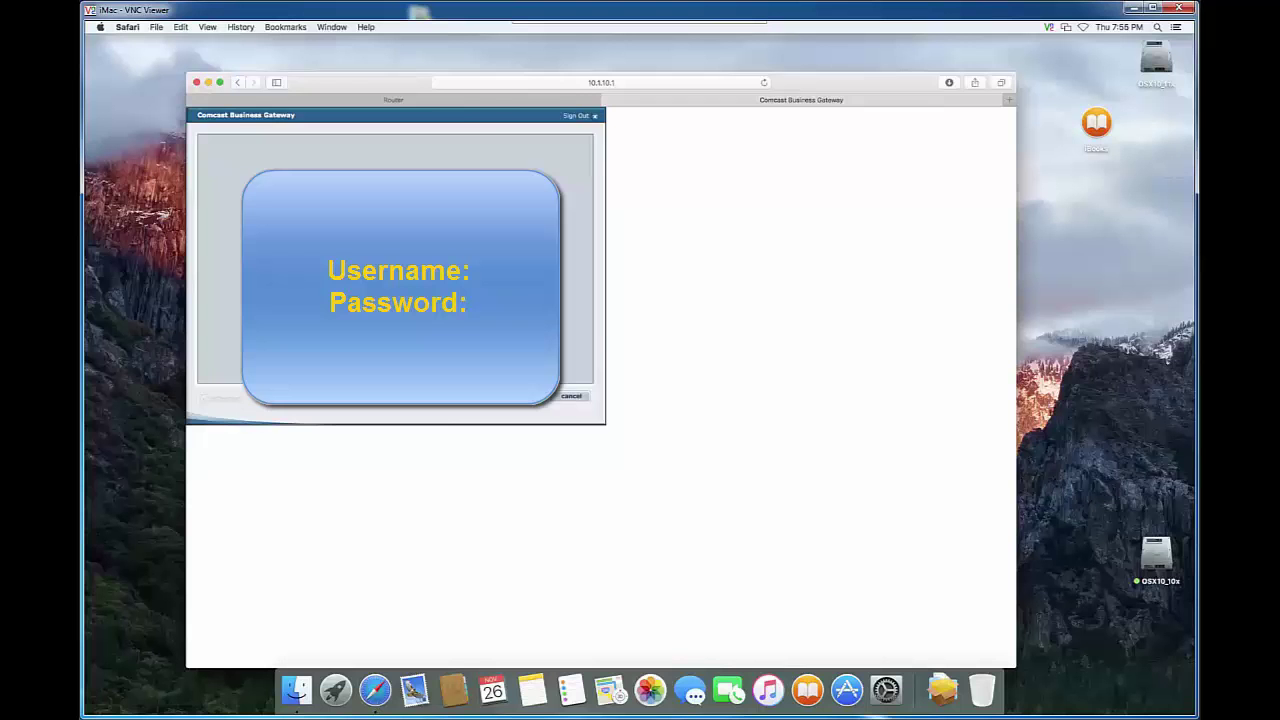
Submit the gateway username and password, declining Safari's offer to save the password.
{"action": "key", "text": "Return"}
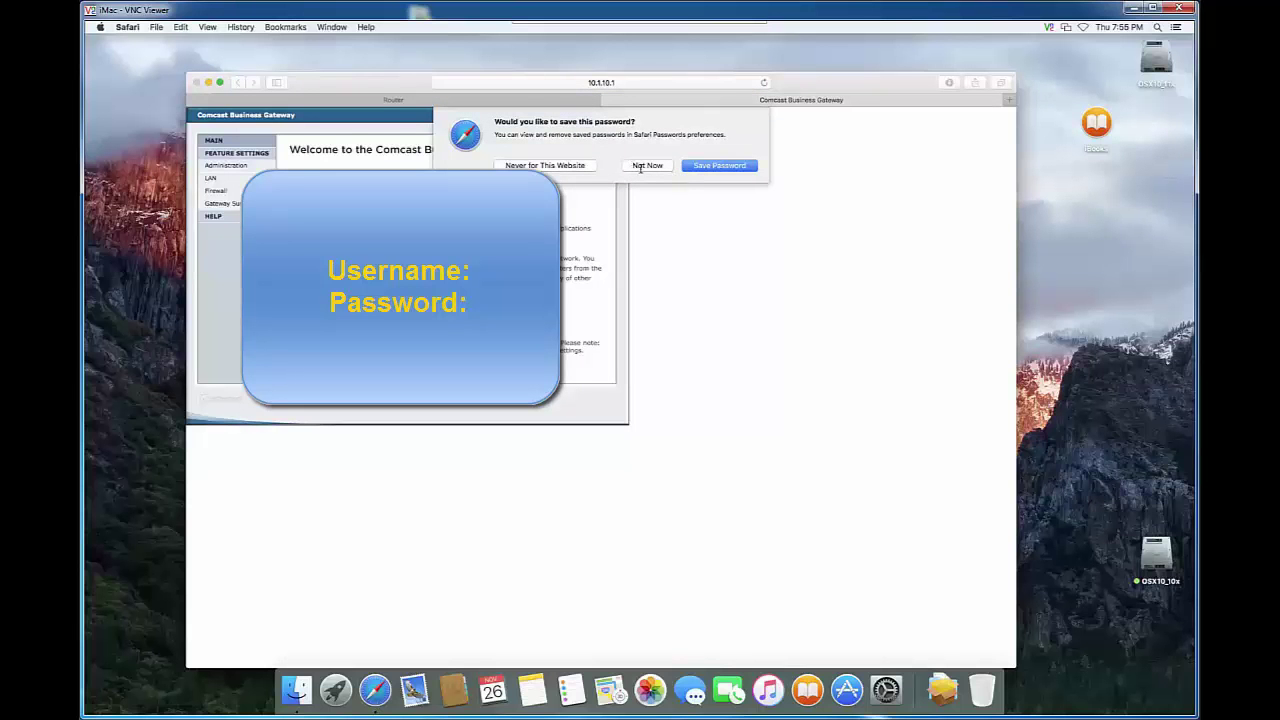
{"action": "left_click", "coordinate": [640, 166]}
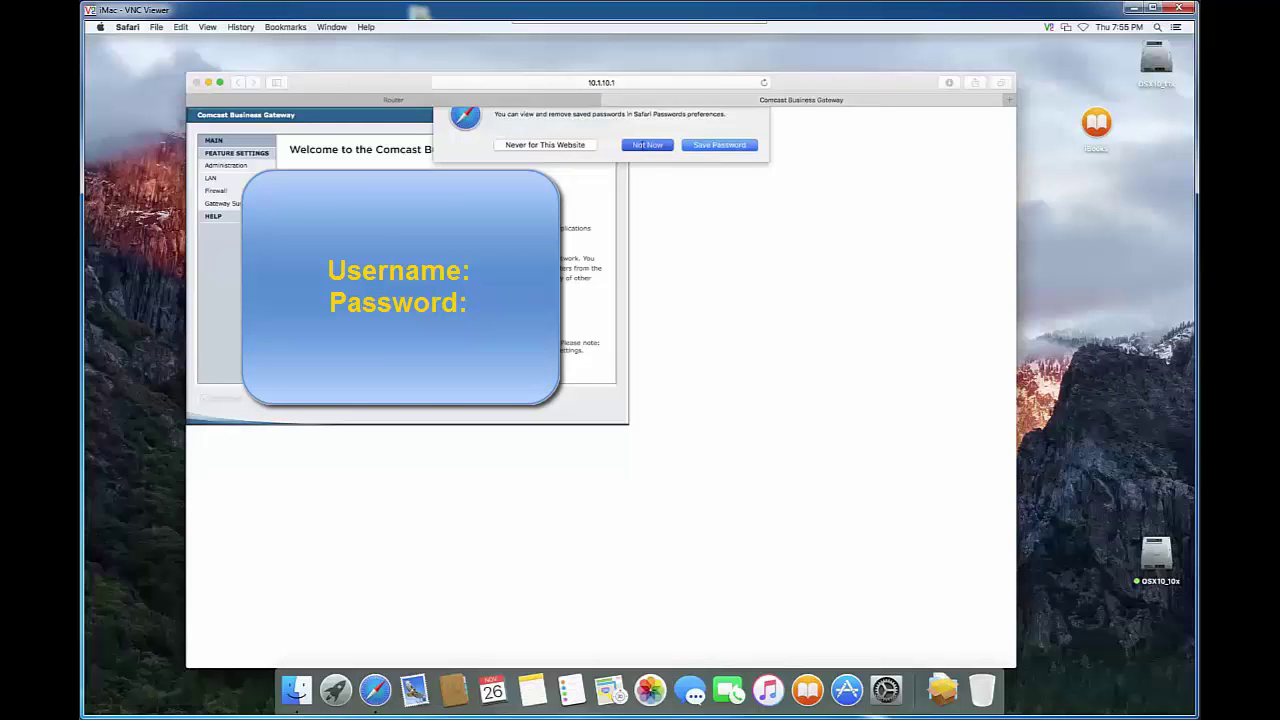
{"action": "left_click", "coordinate": [647, 144]}
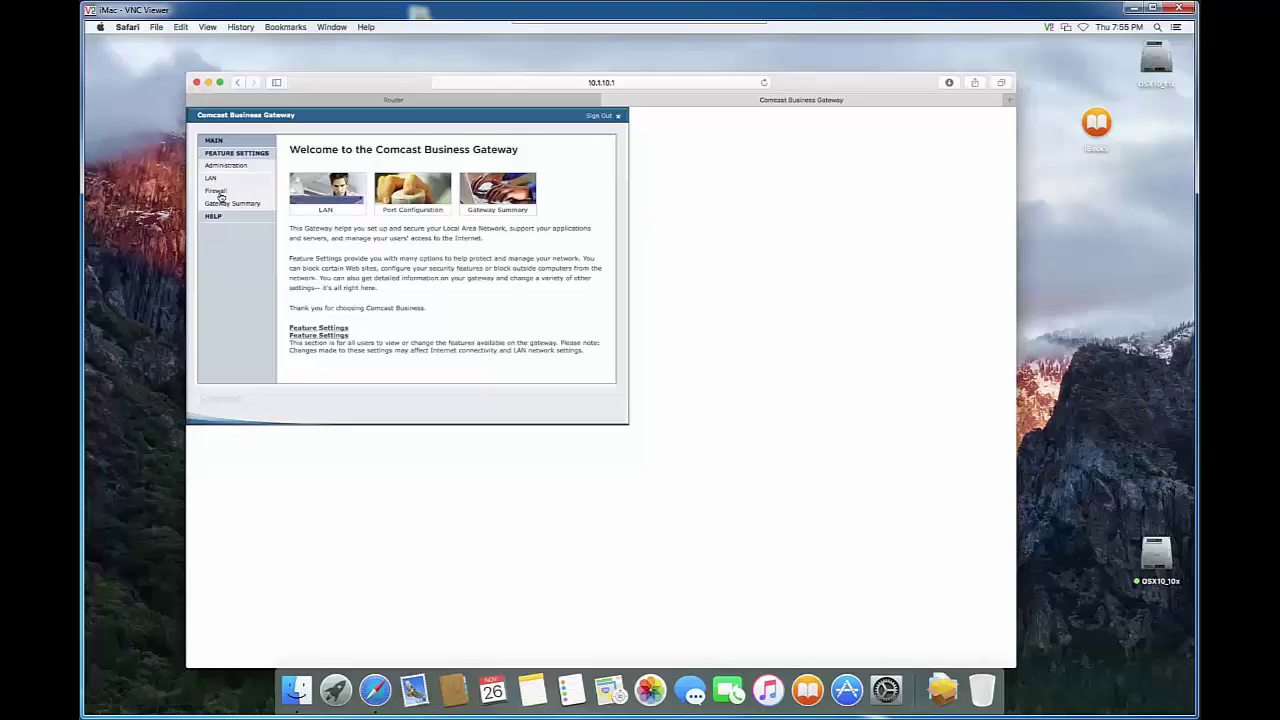
Go to Firewall > Port Configuration > Port Forwarding and start a new forwarding rule.
{"action": "left_click", "coordinate": [220, 195]}
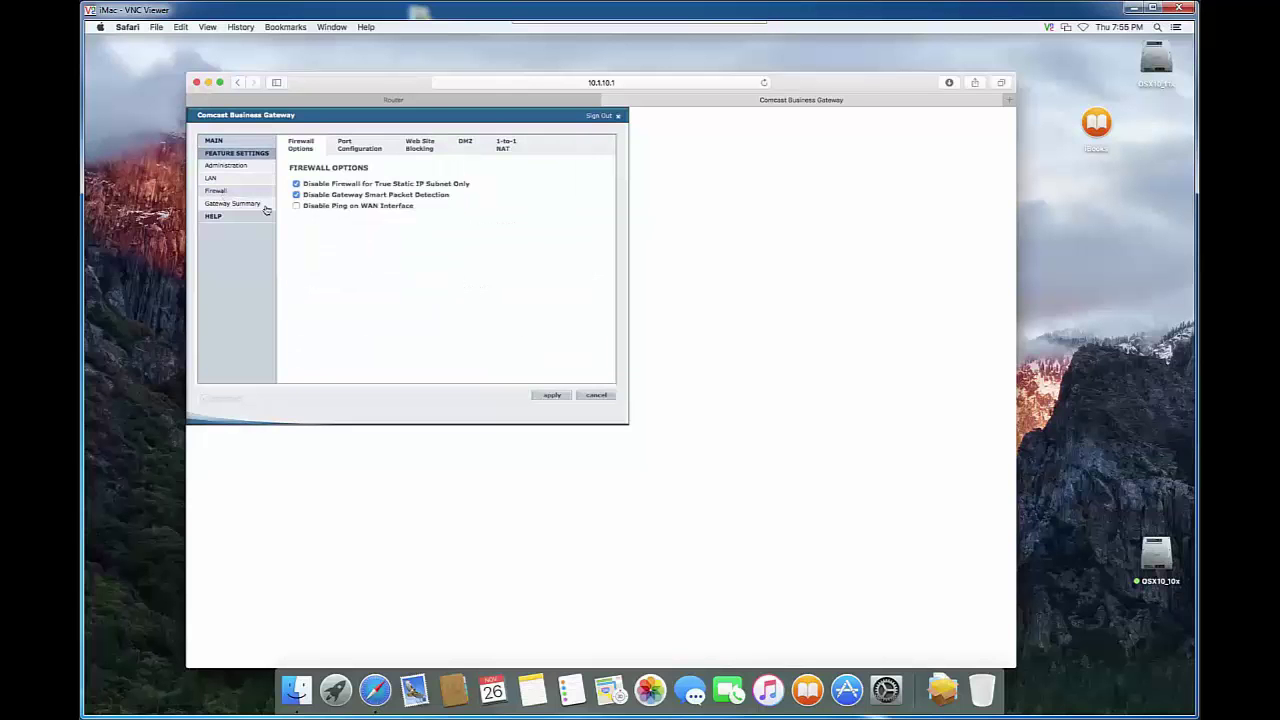
{"action": "left_click", "coordinate": [352, 150]}
{"action": "left_click", "coordinate": [350, 150]}
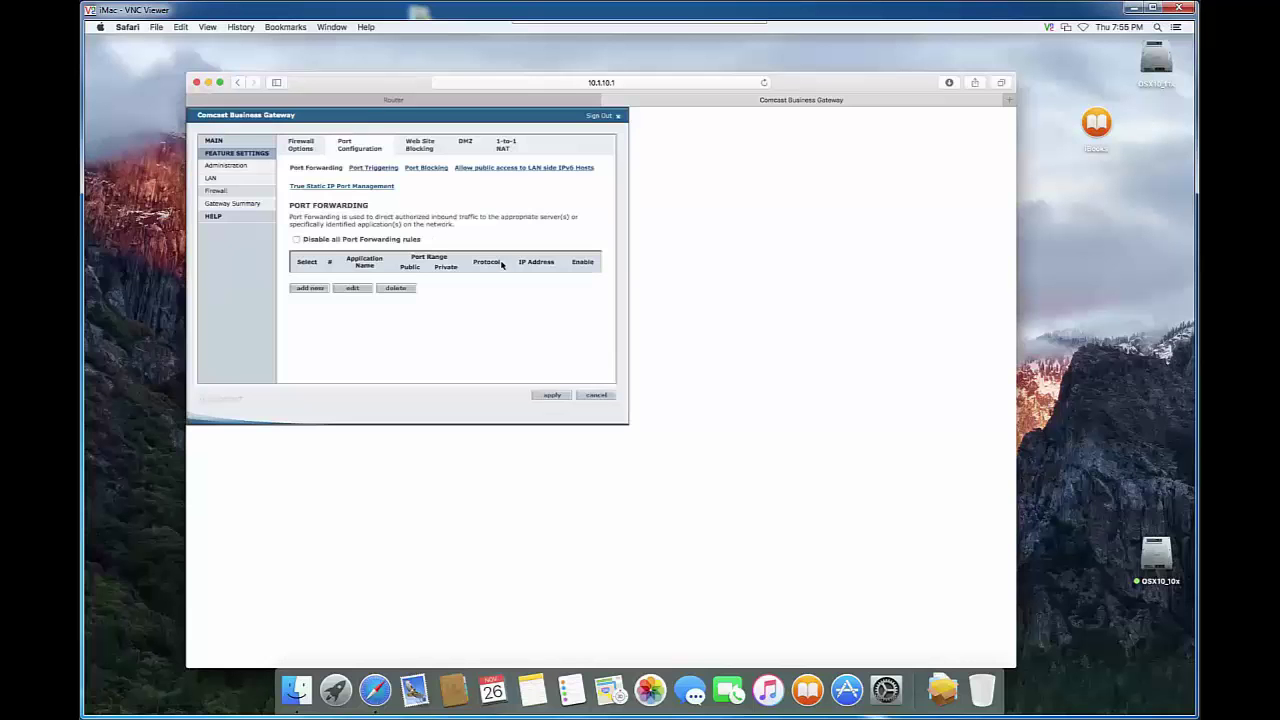
{"action": "left_click_drag", "start_coordinate": [344, 120], "coordinate": [512, 174]}
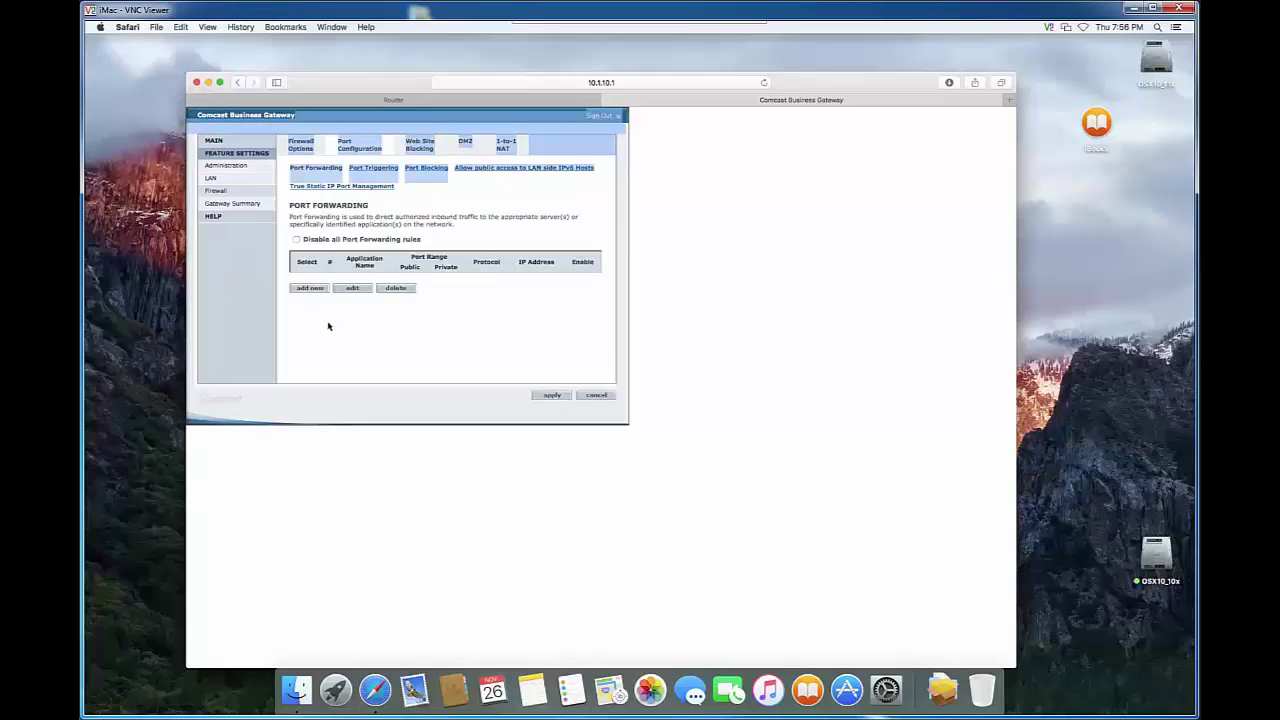
{"action": "left_click", "coordinate": [314, 290]}
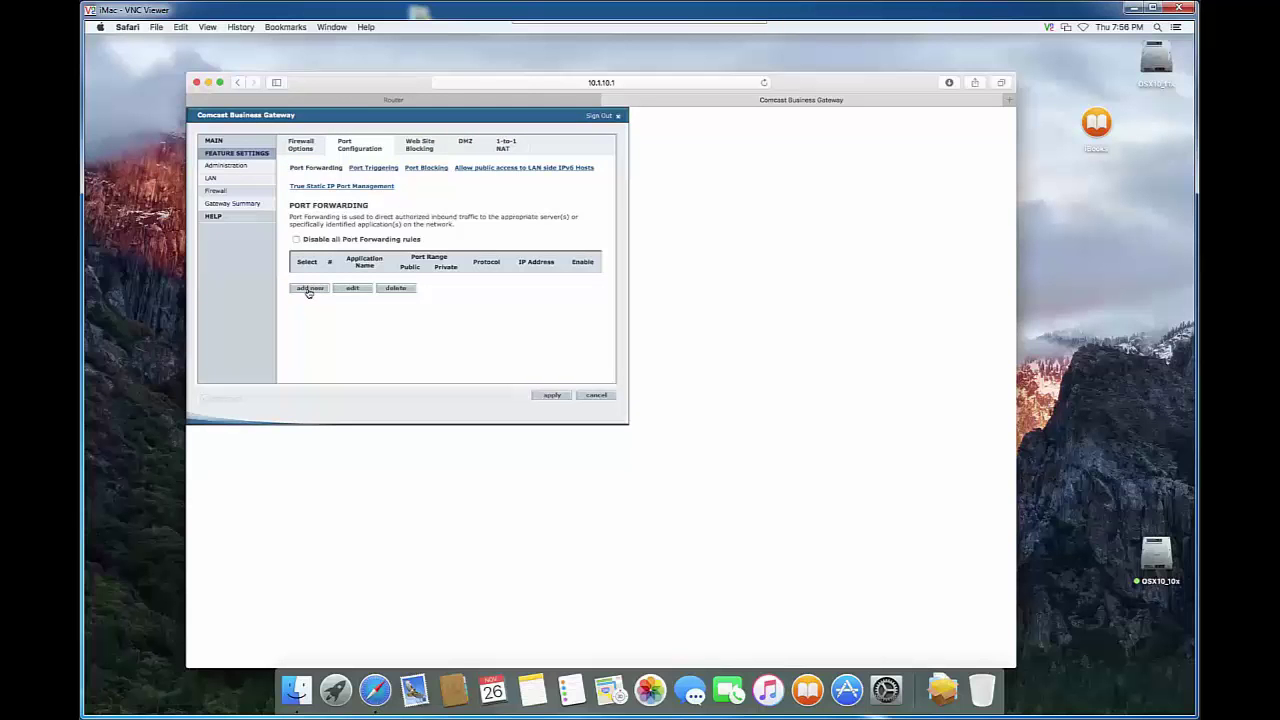
{"action": "left_click", "coordinate": [309, 289]}
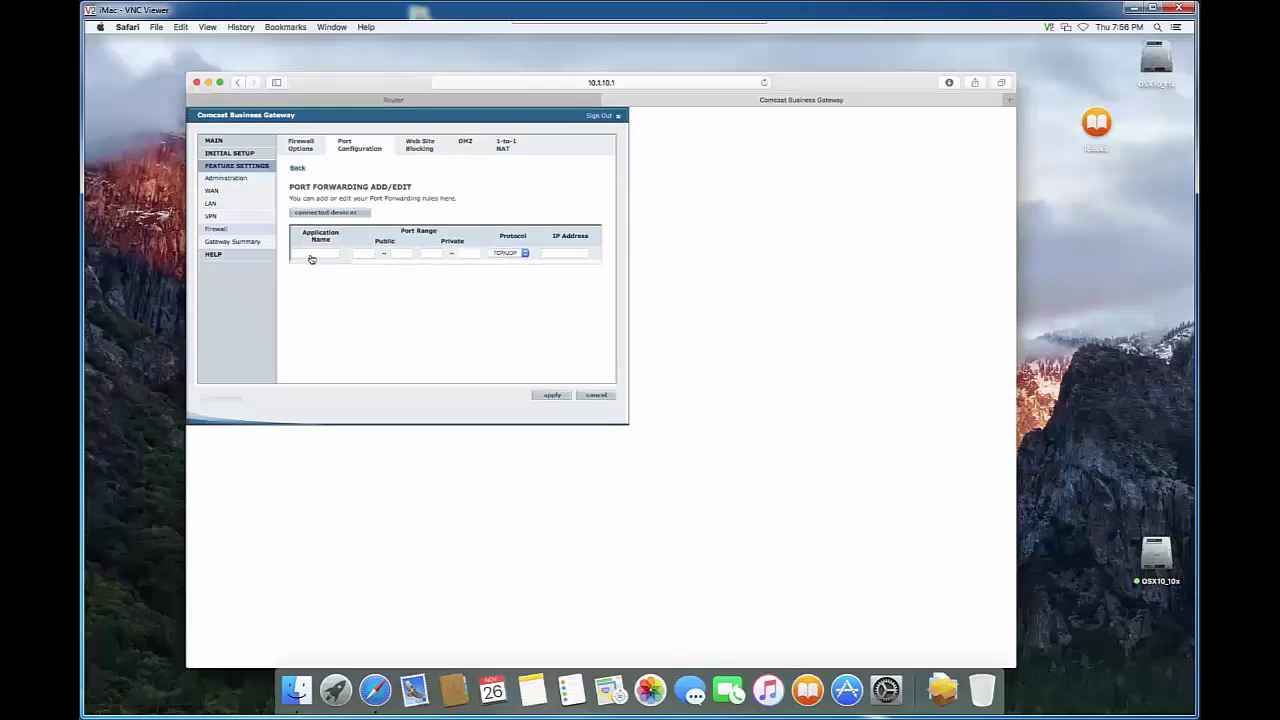
Enter rule name VNCServer, public and private ports 5950, and destination IP 10.1.10.11.
{"action": "left_click", "coordinate": [311, 256]}
{"action": "type", "text": "VNCServer"}
{"action": "left_click", "coordinate": [357, 256]}
{"action": "type", "text": "00"}
{"action": "left_click", "coordinate": [400, 257]}
{"action": "left_click", "coordinate": [435, 256]}
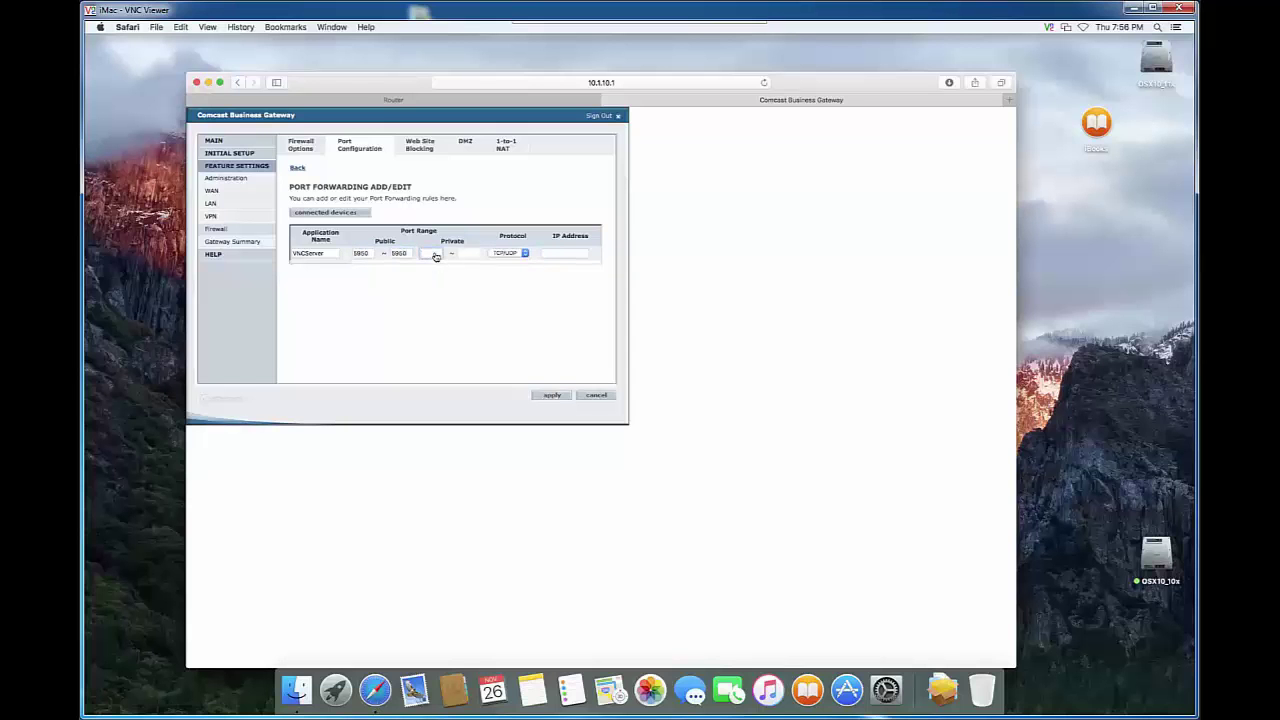
{"action": "type", "text": "5950"}
{"action": "left_click", "coordinate": [560, 256]}
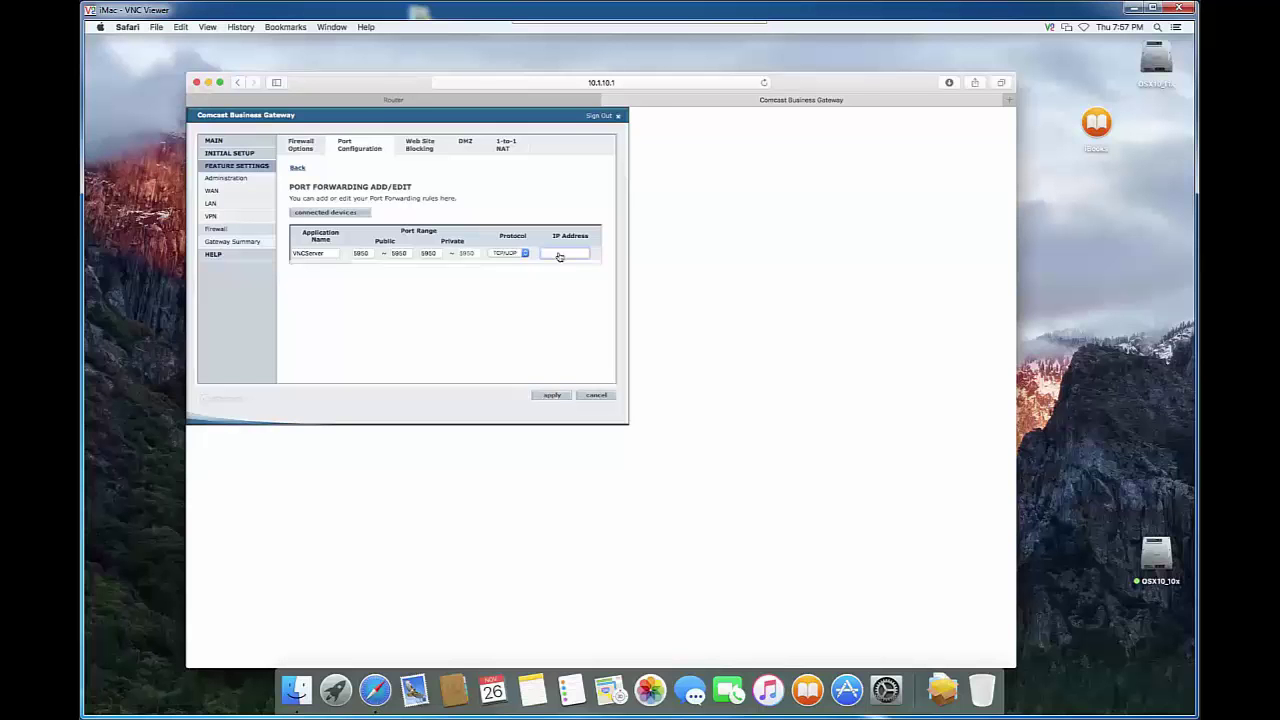
{"action": "type", "text": "10.1.10.11"}
Apply the VNCServer rule and dismiss the conflict alert to return to the forwarding list.
{"action": "left_click", "coordinate": [553, 396]}
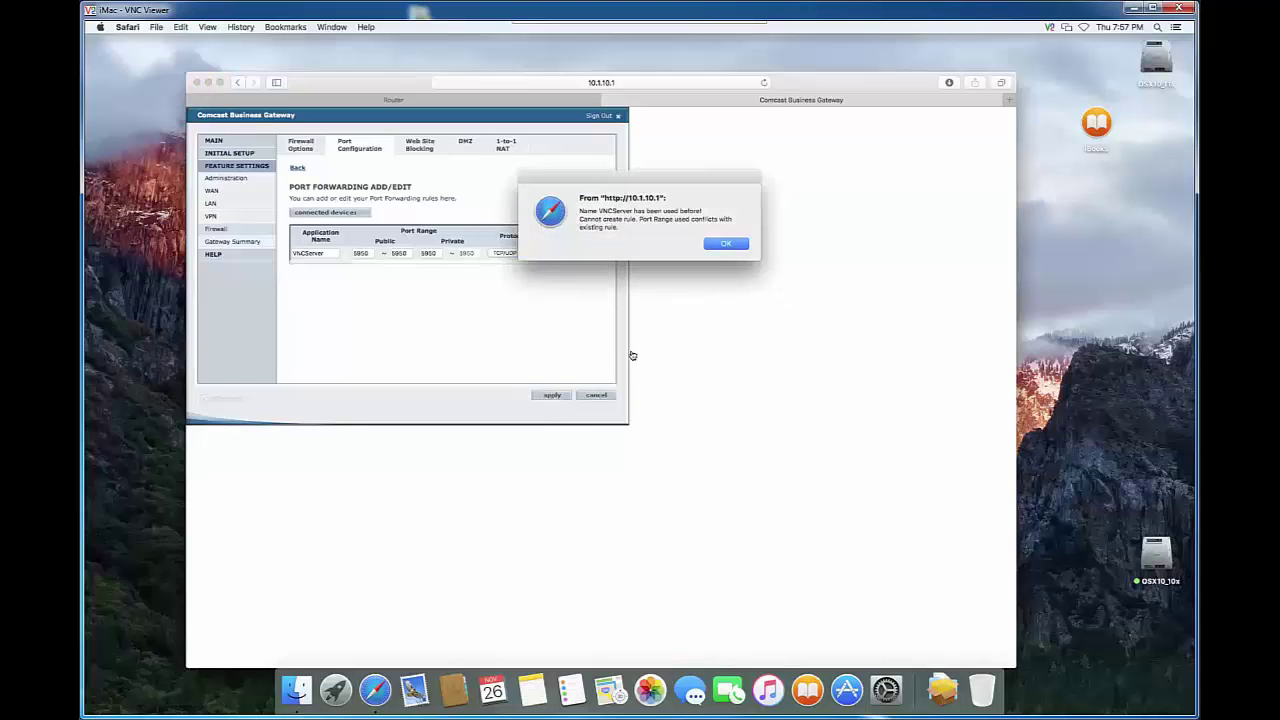
{"action": "left_click", "coordinate": [727, 243]}
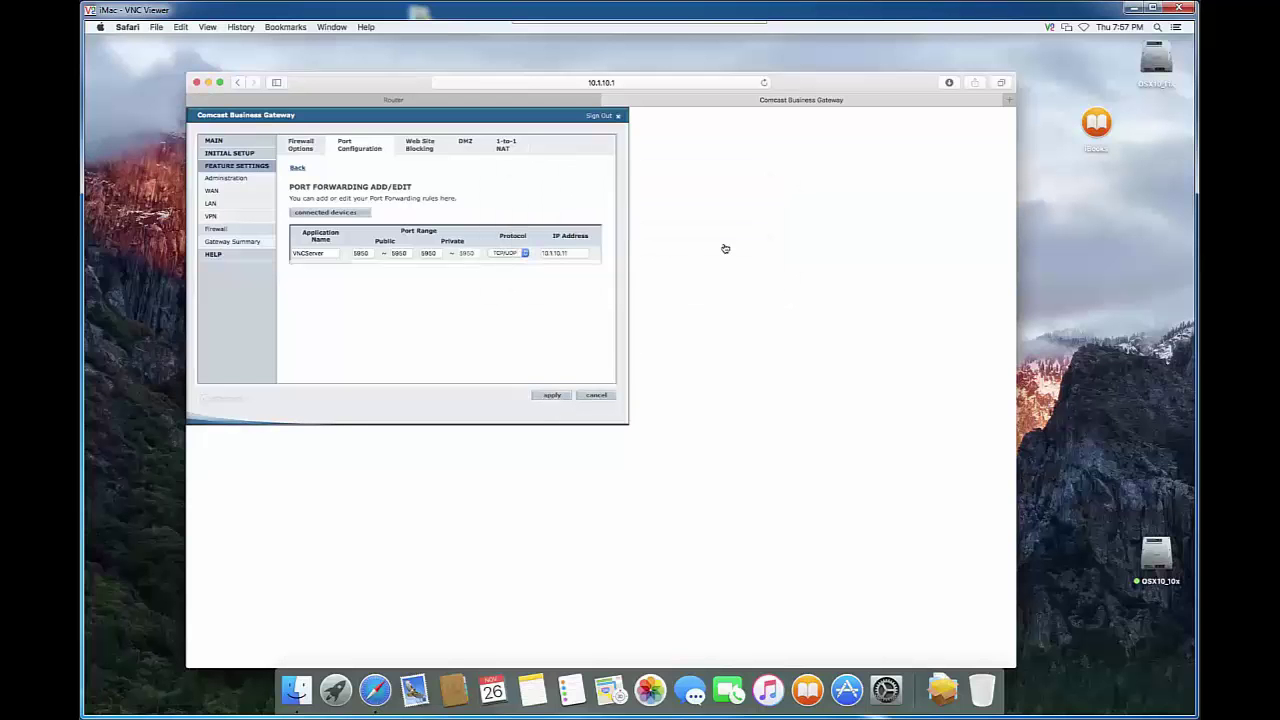
{"action": "left_click", "coordinate": [548, 393]}
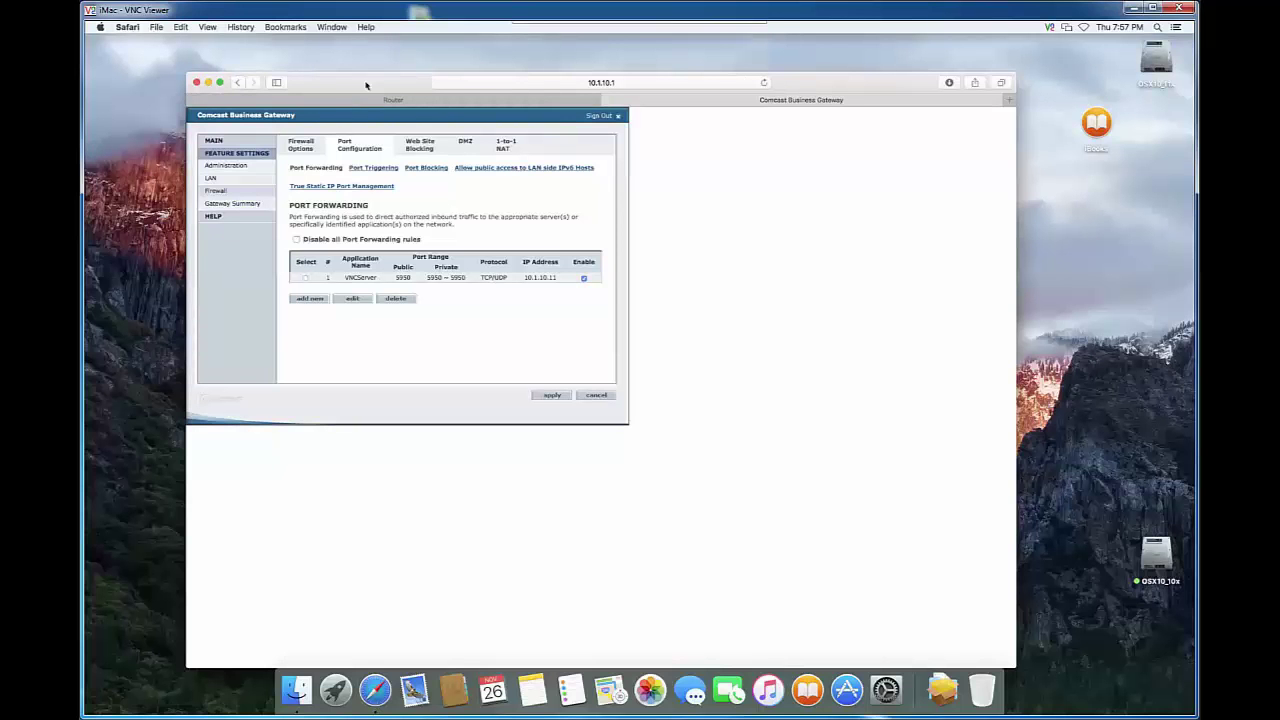
{"action": "left_click_drag", "start_coordinate": [380, 86], "coordinate": [393, 87]}
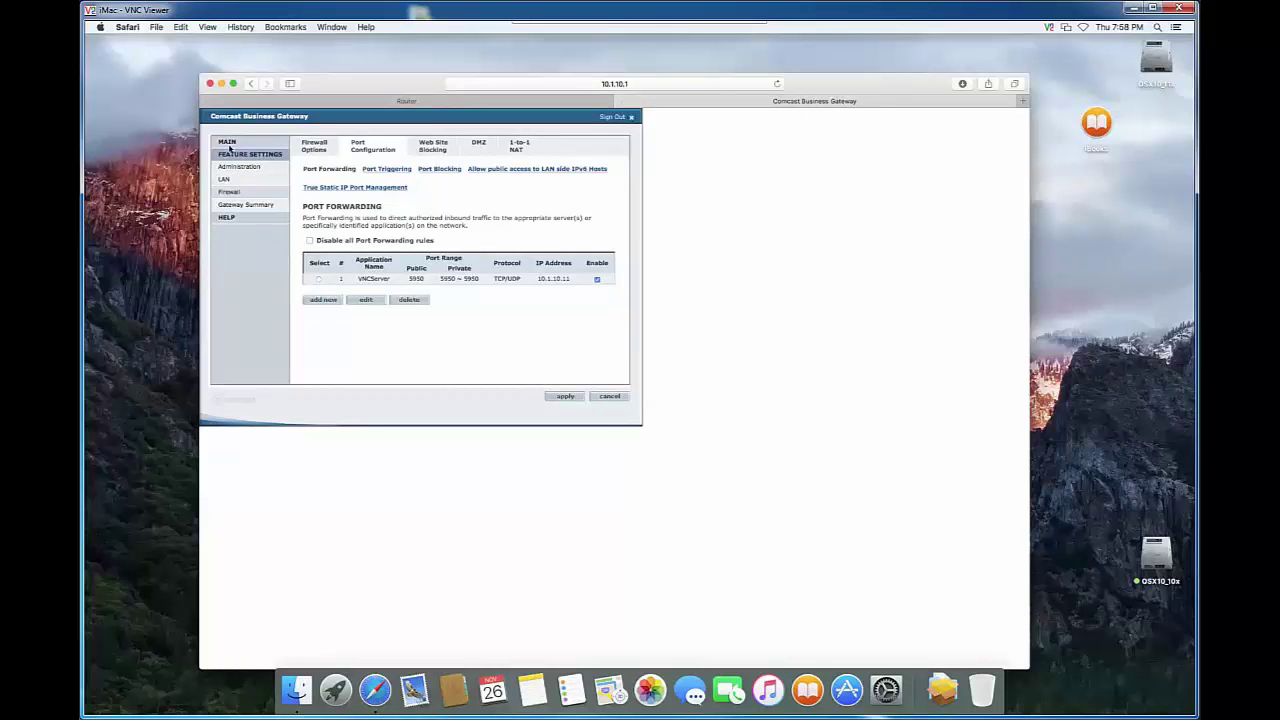
{"action": "left_click", "coordinate": [404, 104]}
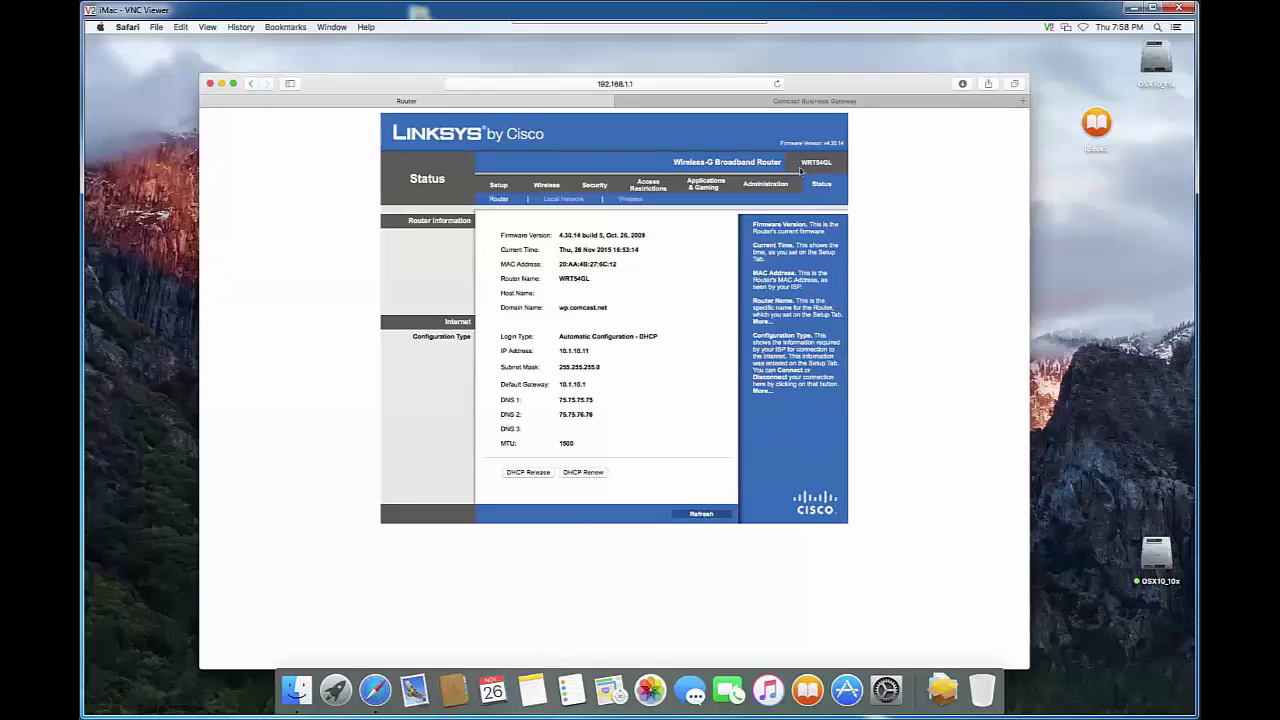
{"action": "left_click", "coordinate": [809, 102]}
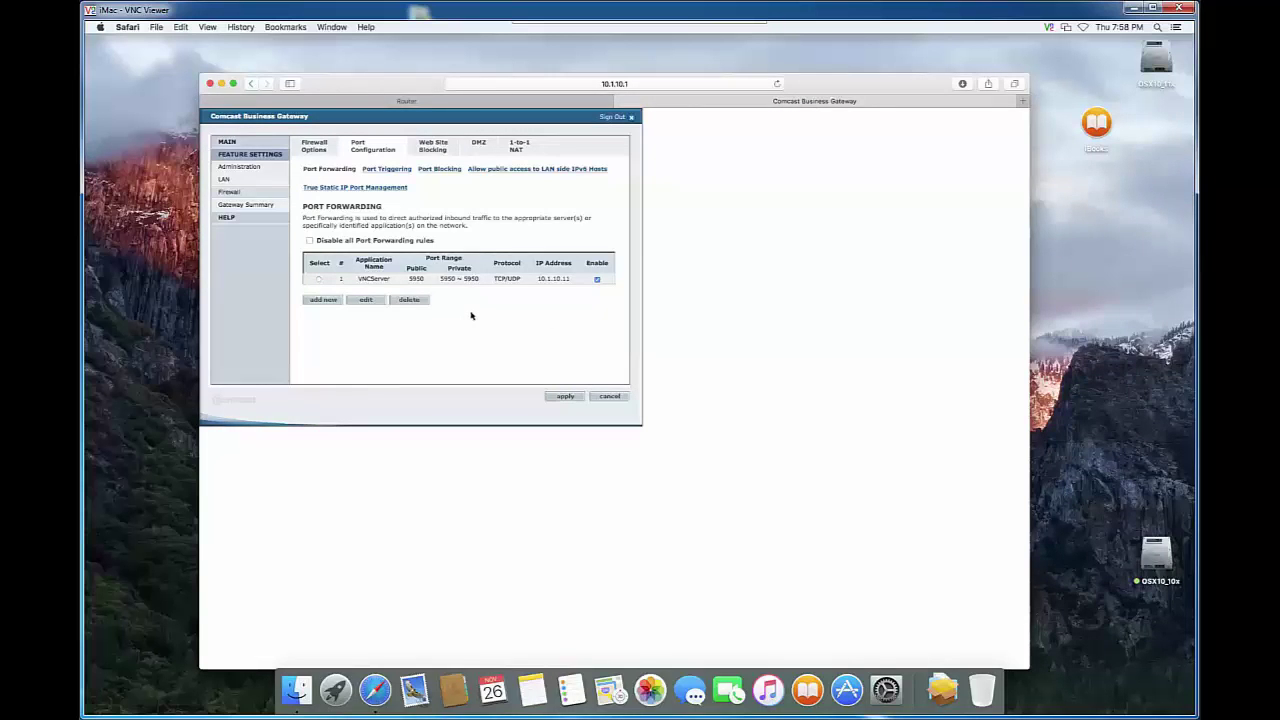
In a new tab, search Google for 'sheildup'.
{"action": "left_click", "coordinate": [155, 28]}
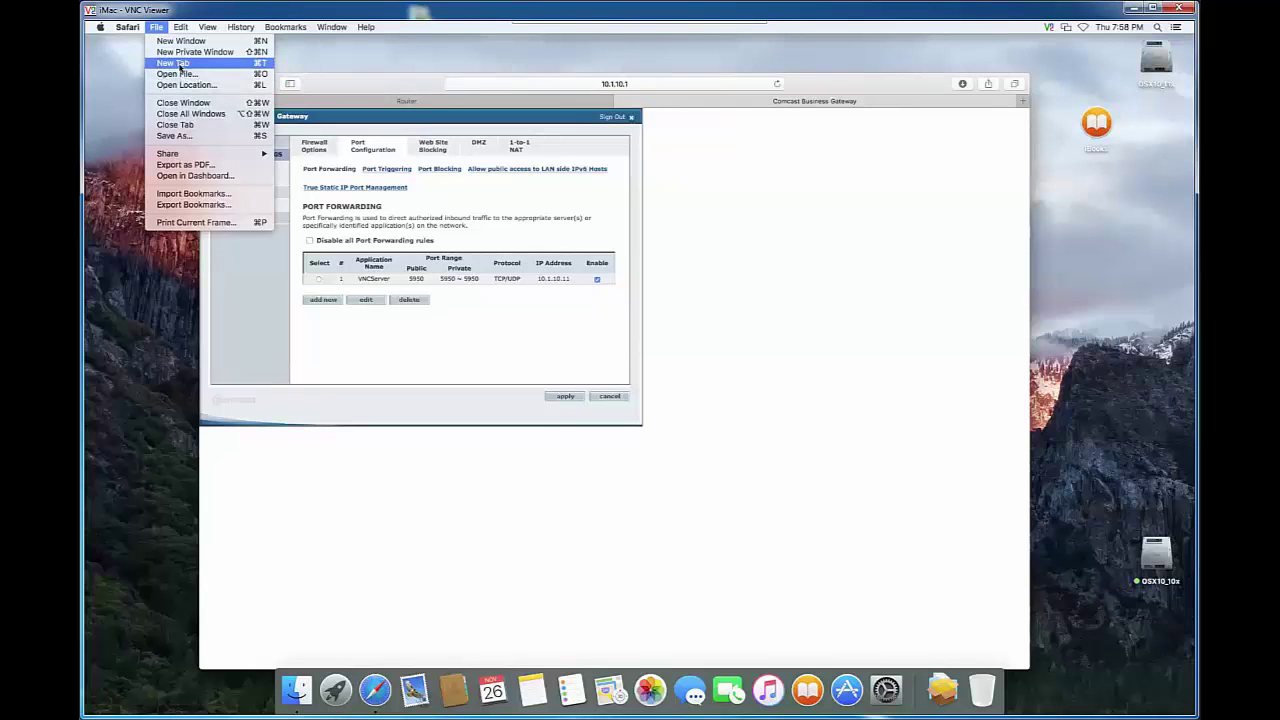
{"action": "left_click", "coordinate": [181, 64]}
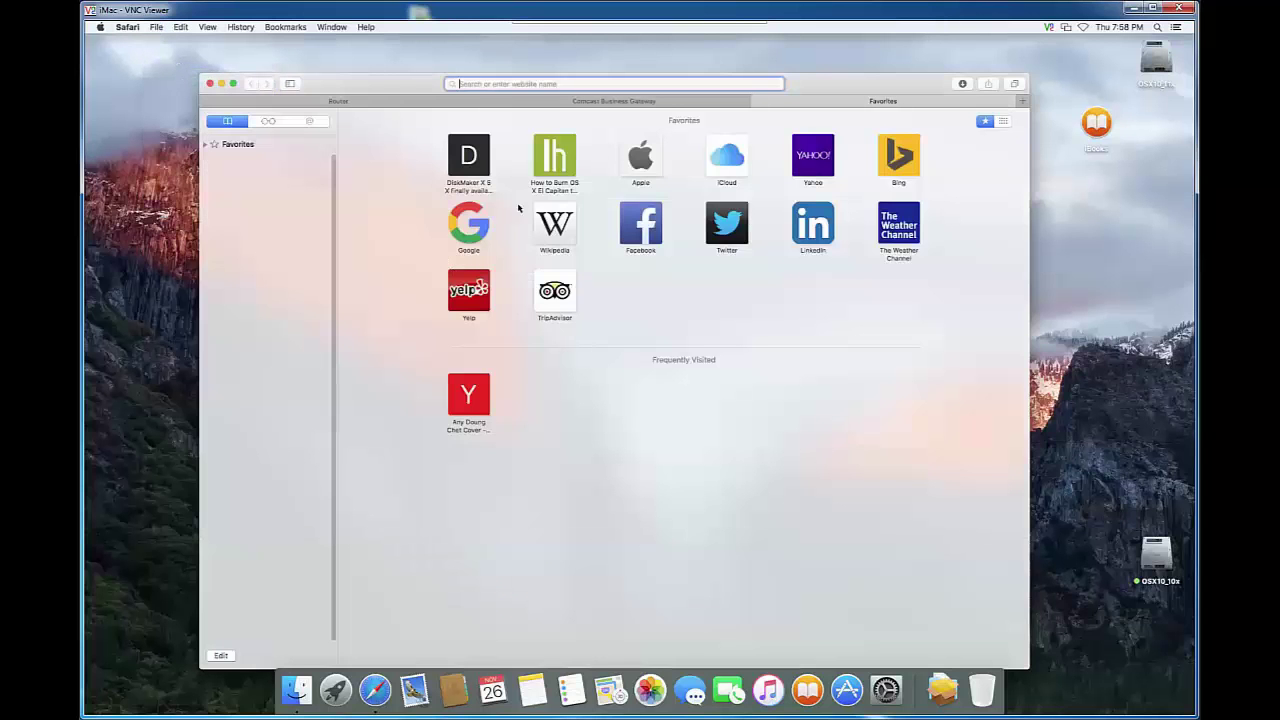
{"action": "left_click", "coordinate": [472, 233]}
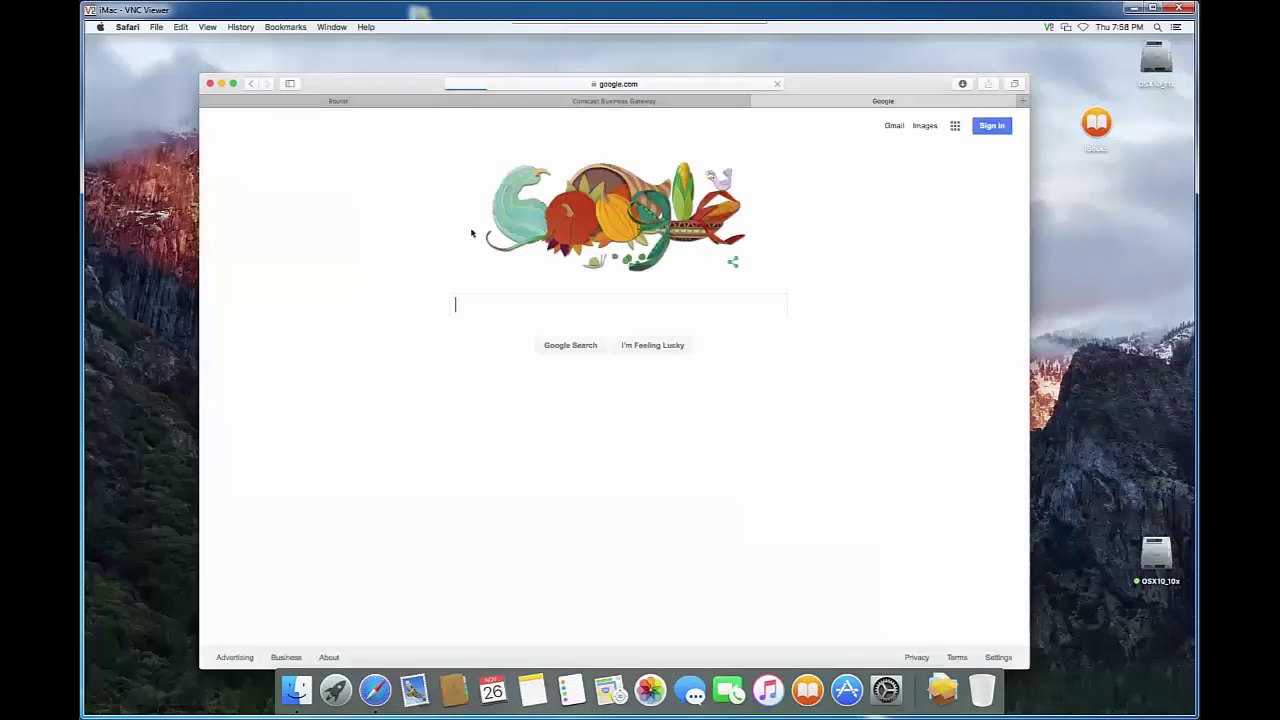
{"action": "type", "text": "s"}
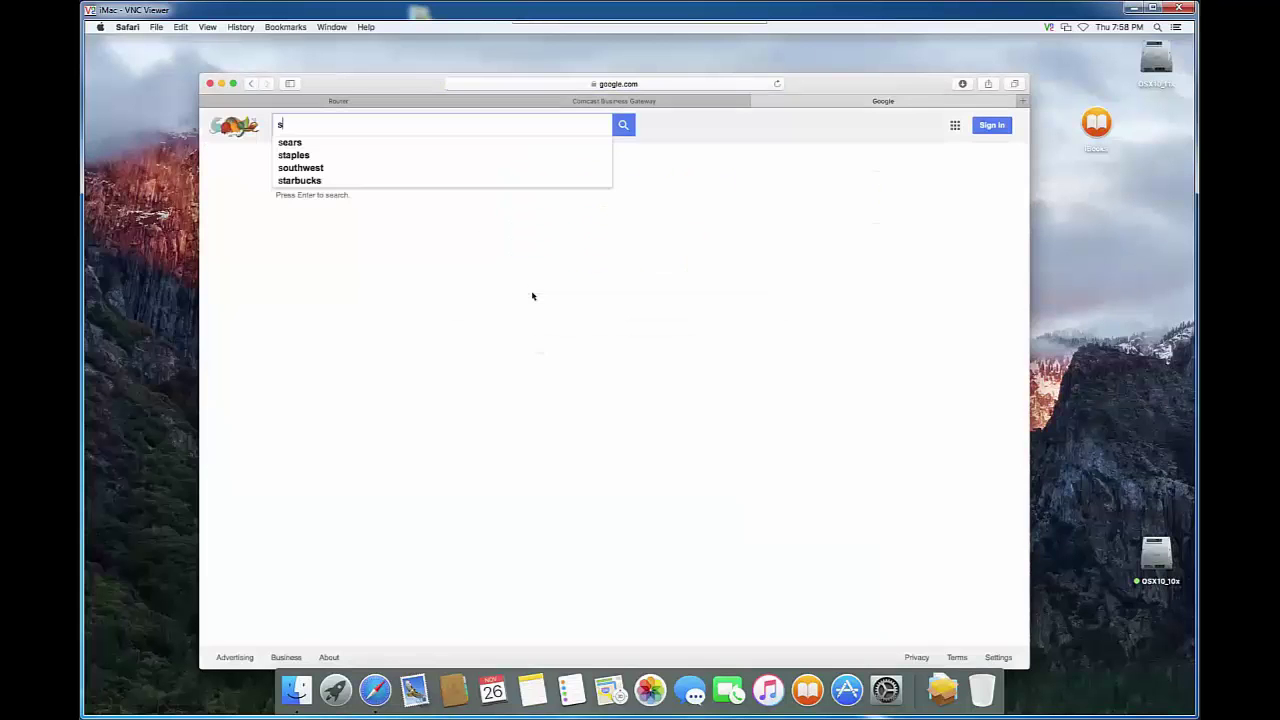
{"action": "type", "text": "heildup"}
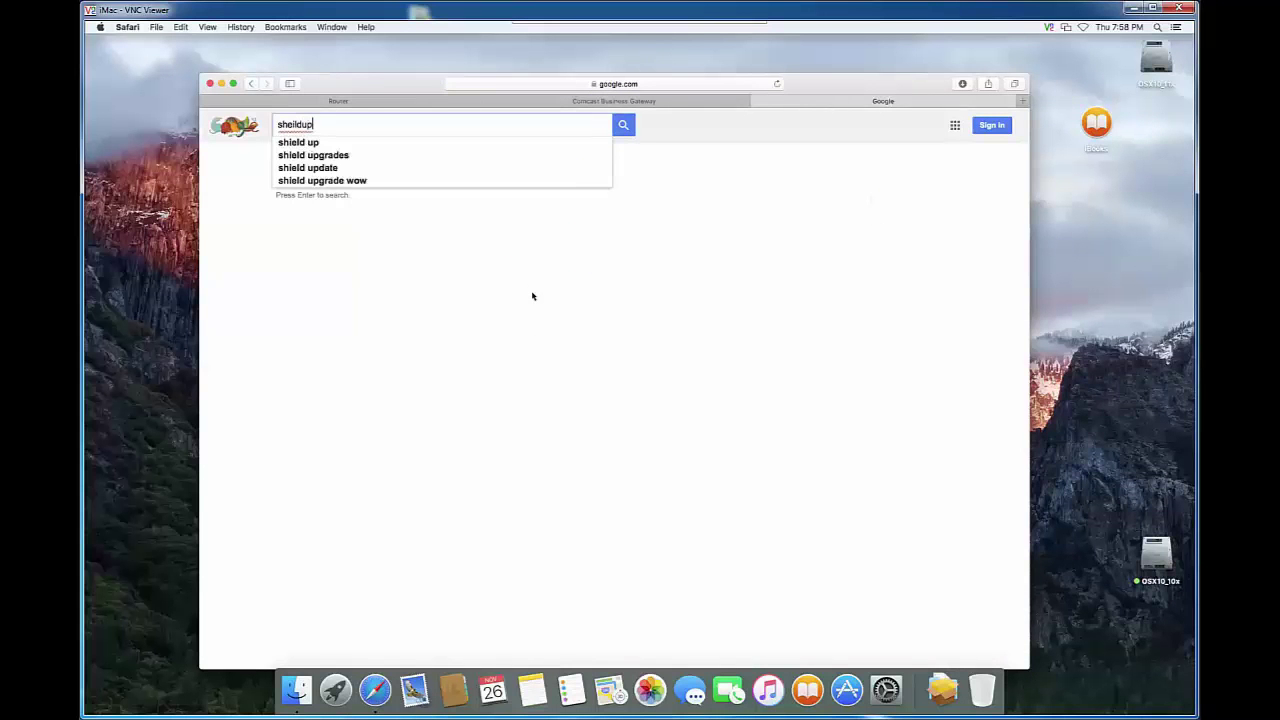
{"action": "key", "text": "Return"}
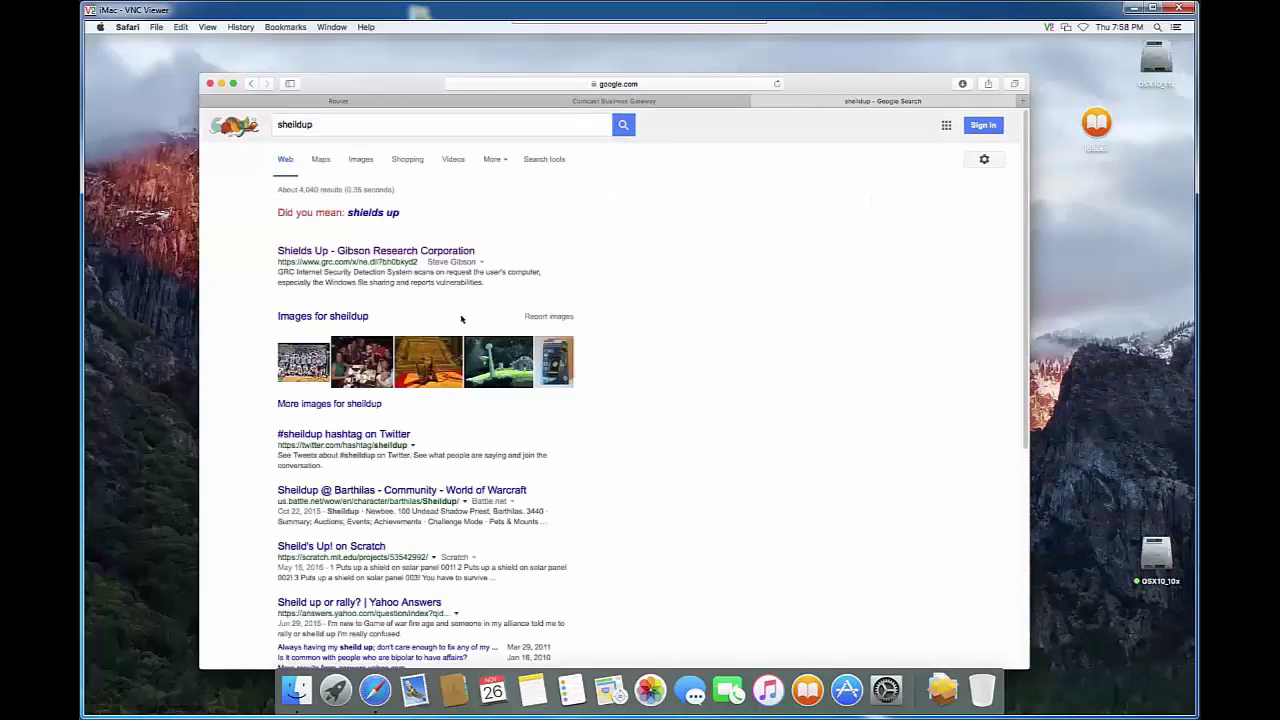
Open GRC ShieldsUP!, look up port 5950 in the Port Authority database, and probe it.
{"action": "left_click", "coordinate": [297, 252]}
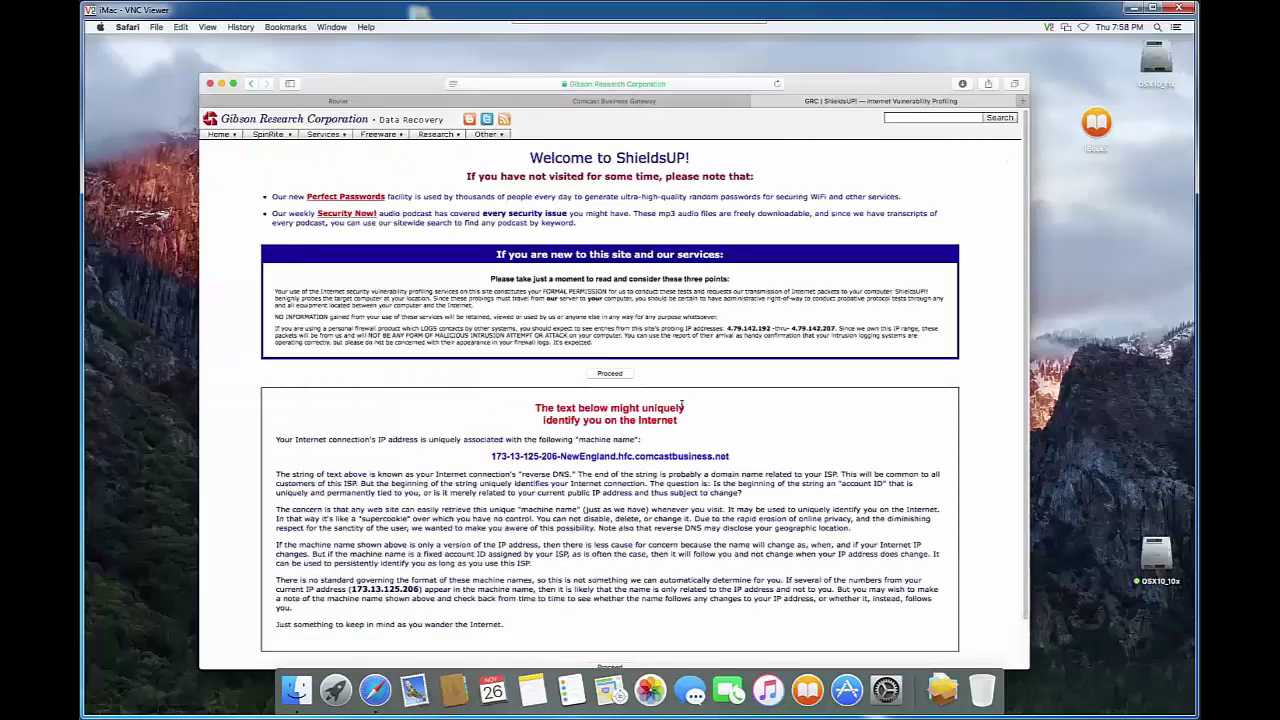
{"action": "left_click", "coordinate": [610, 373]}
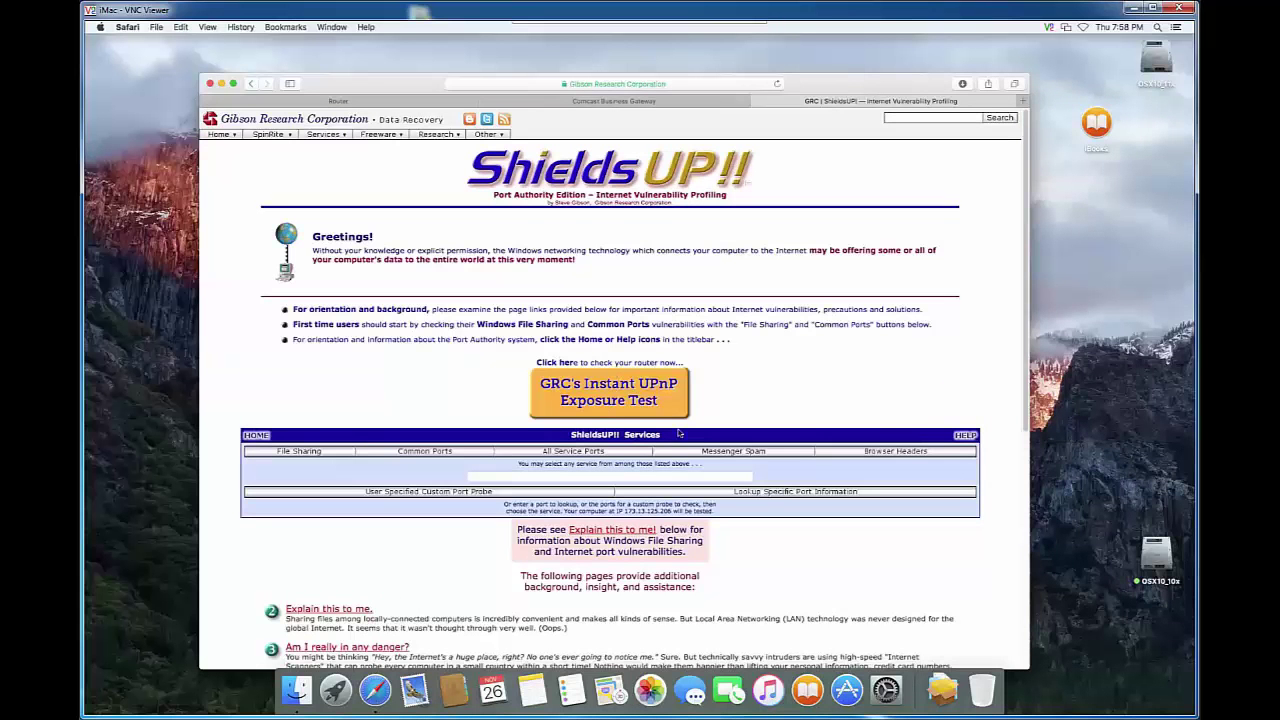
{"action": "left_click", "coordinate": [785, 491]}
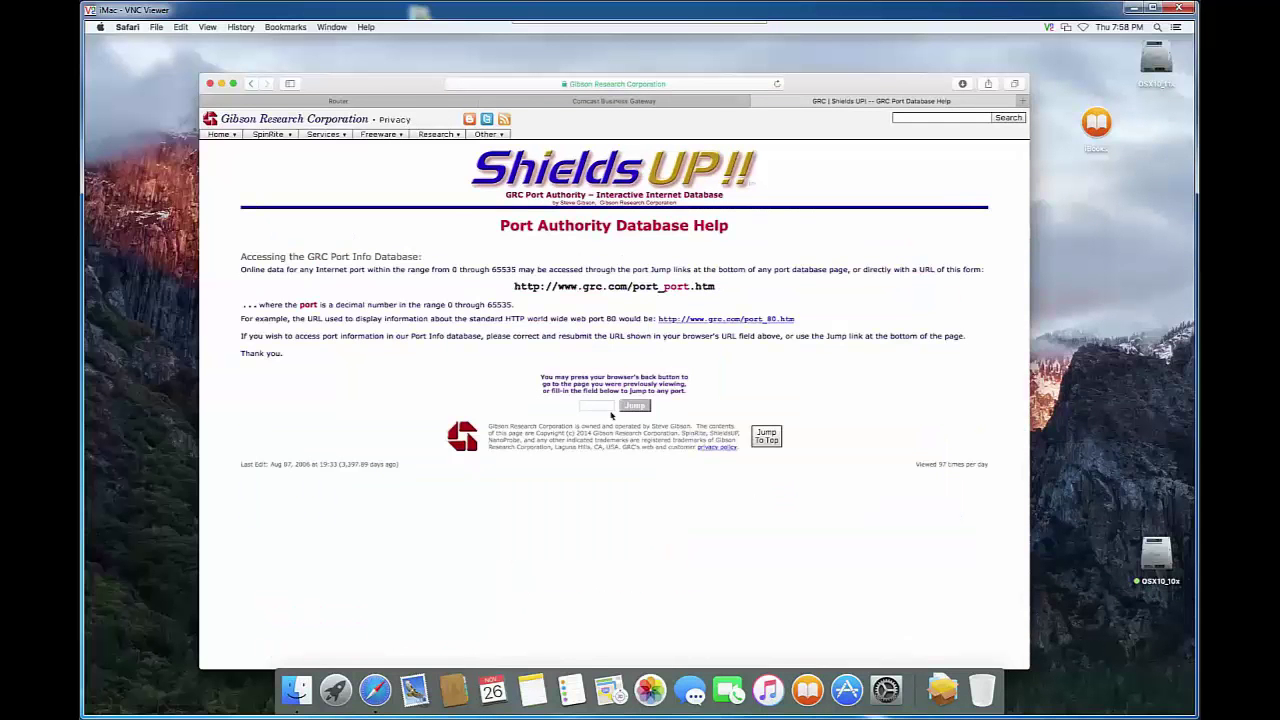
{"action": "left_click", "coordinate": [596, 406]}
{"action": "type", "text": "8"}
{"action": "type", "text": "960"}
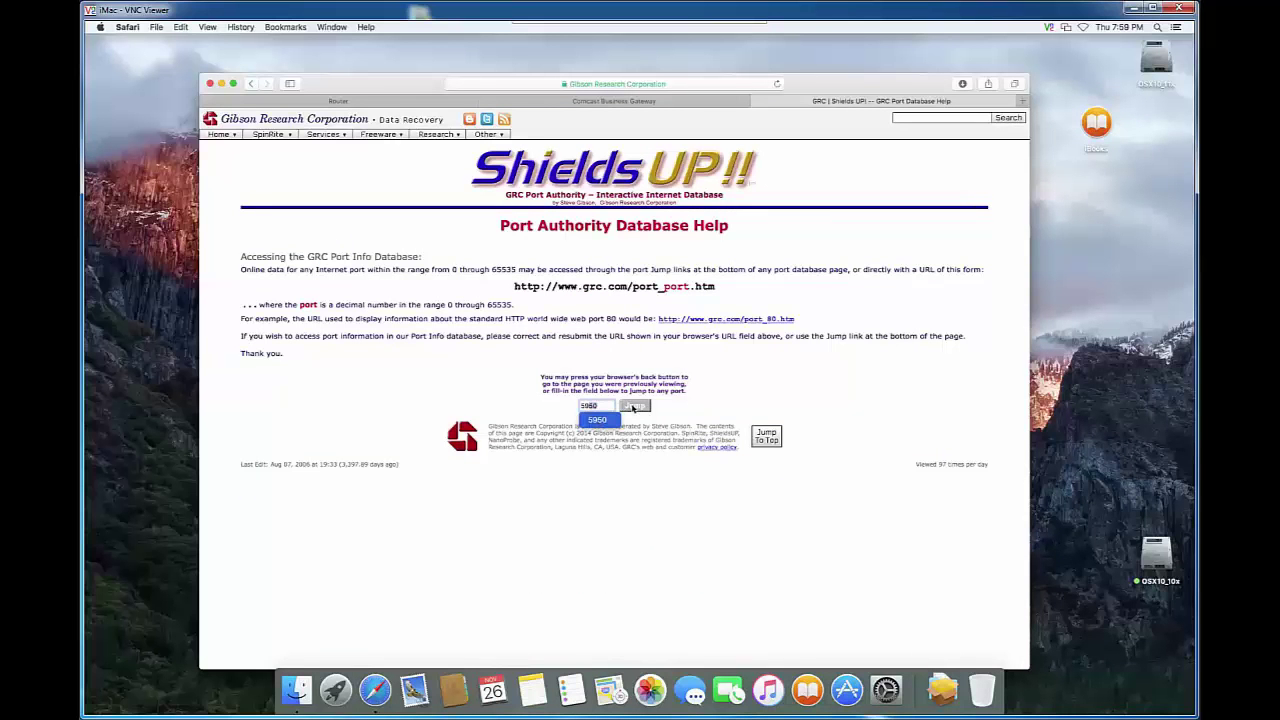
{"action": "left_click", "coordinate": [633, 406]}
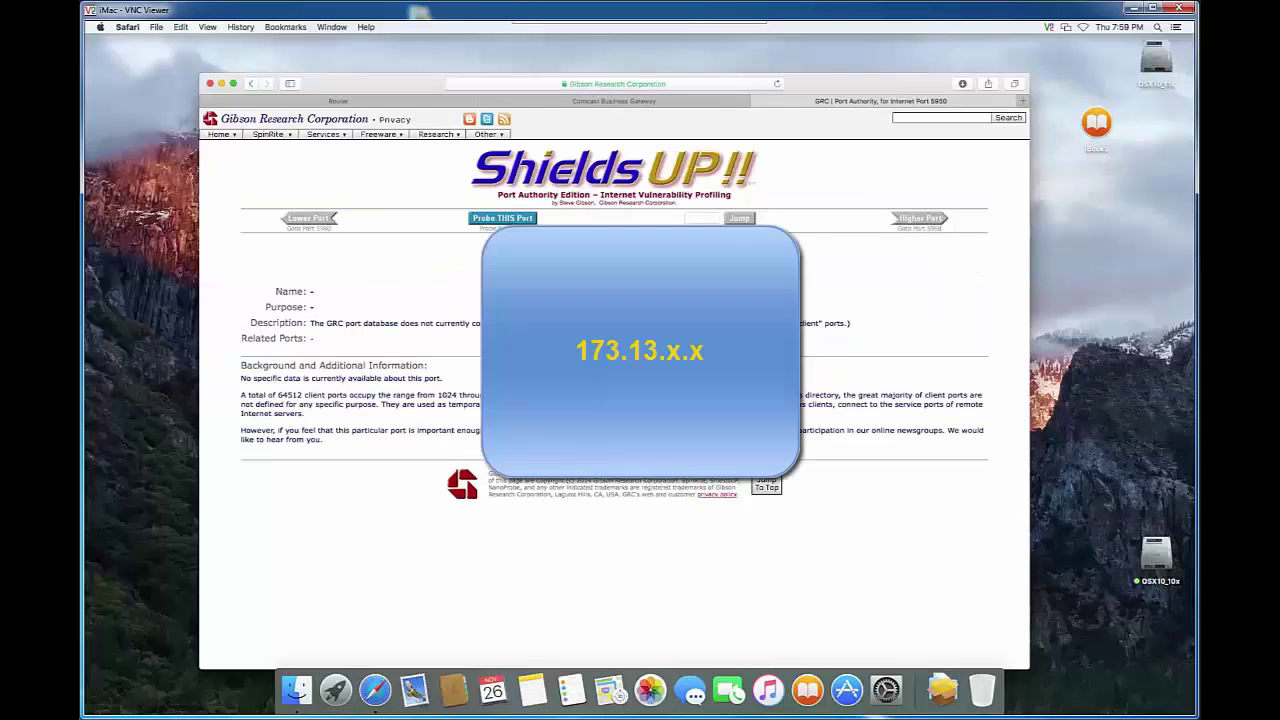
{"action": "left_click", "coordinate": [508, 219]}
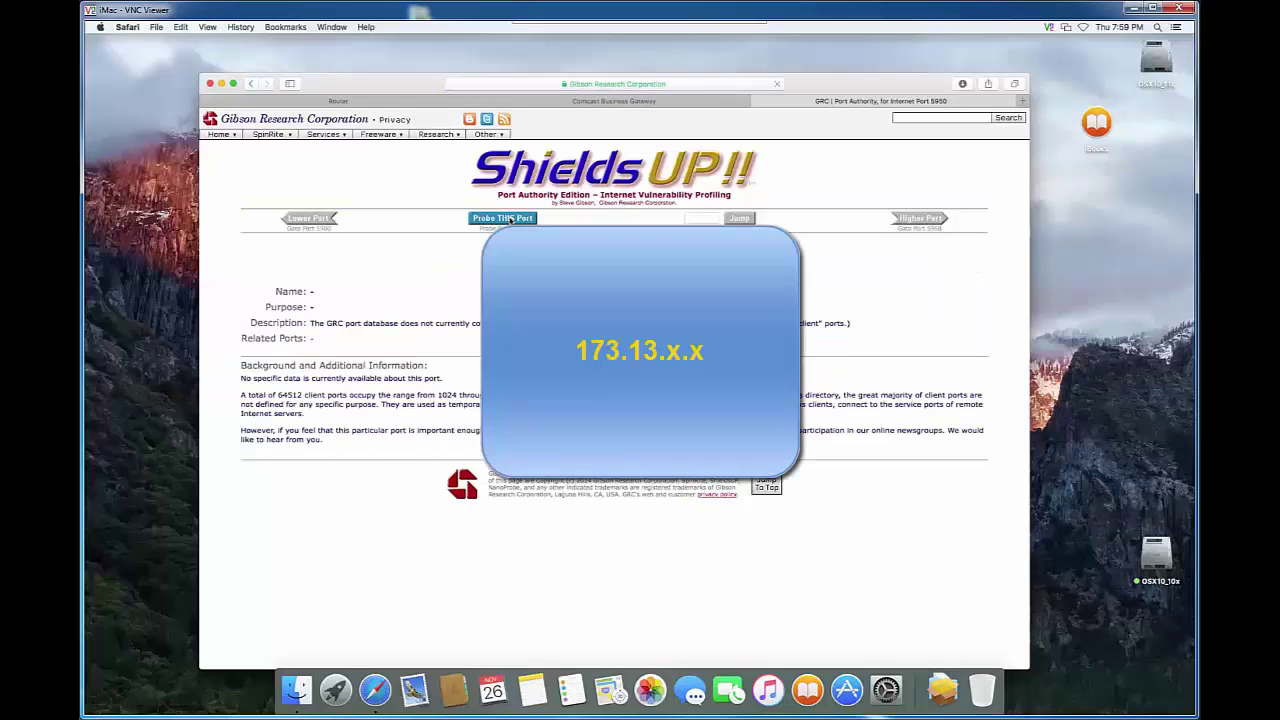
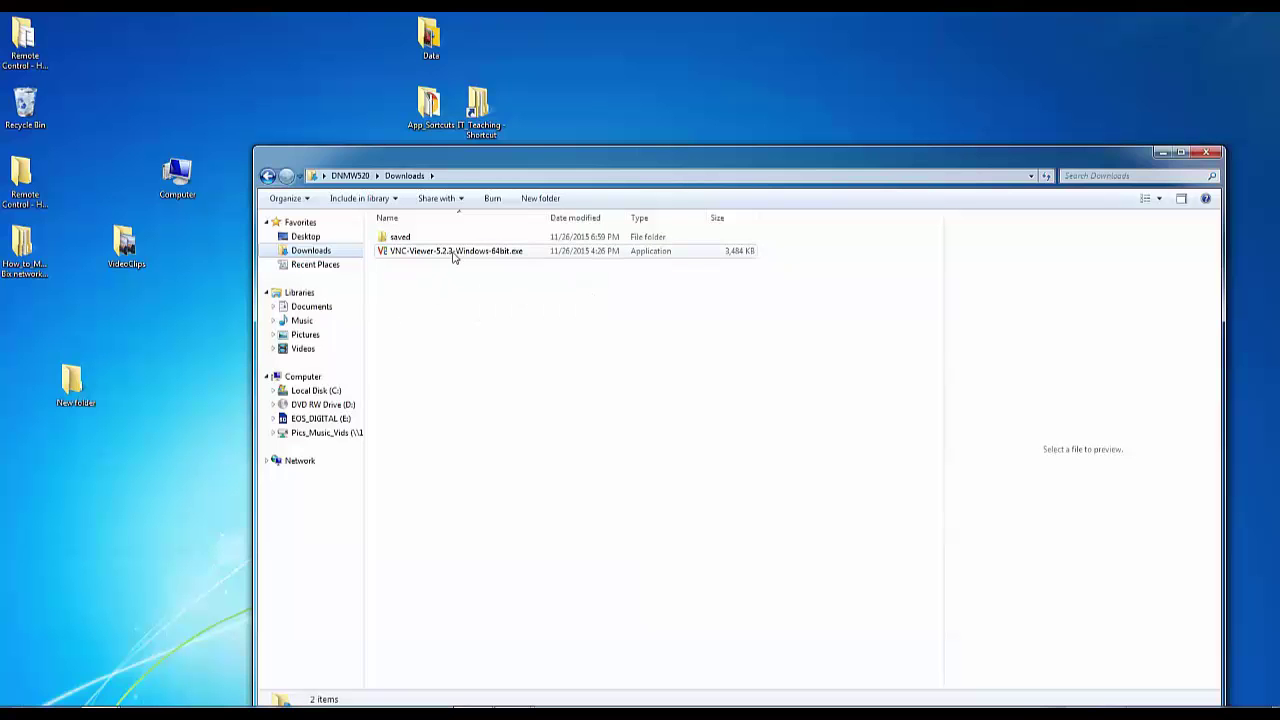
Launch VNC-Viewer-5.2.3-Windows-64bit.exe from Explorer, allowing it past the security warning.
{"action": "double_click", "coordinate": [453, 252]}
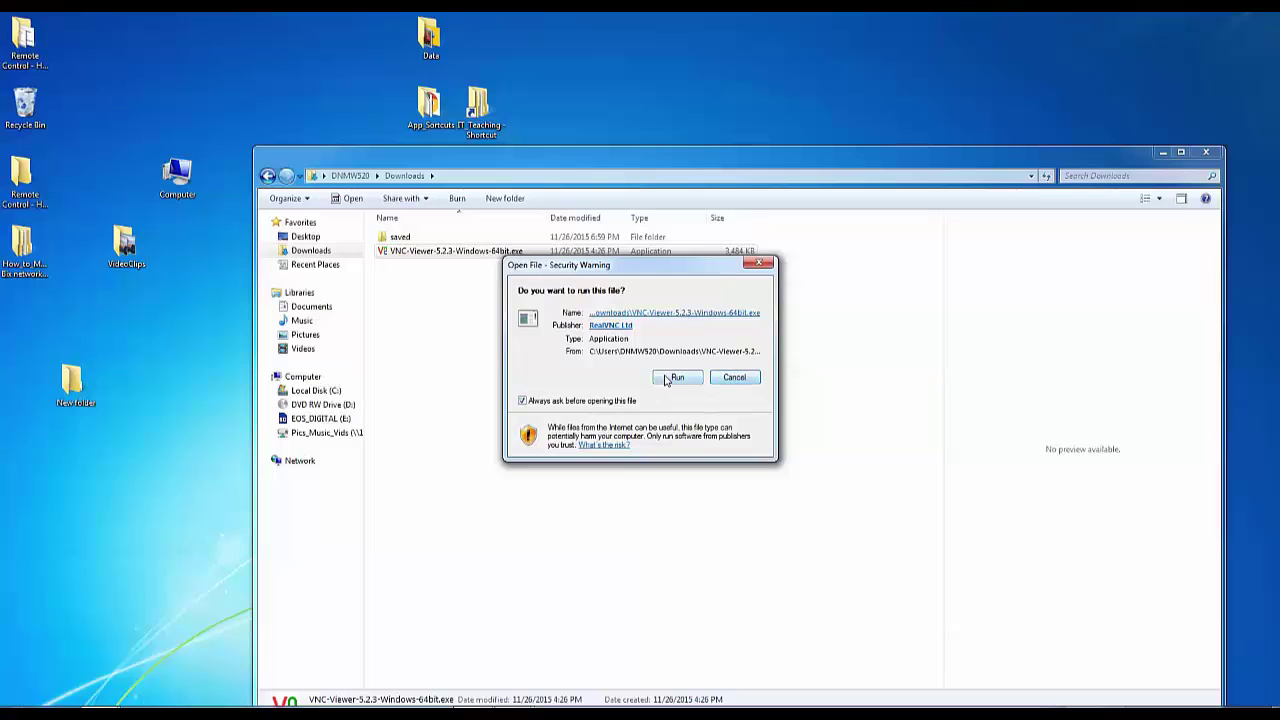
{"action": "left_click", "coordinate": [674, 381]}
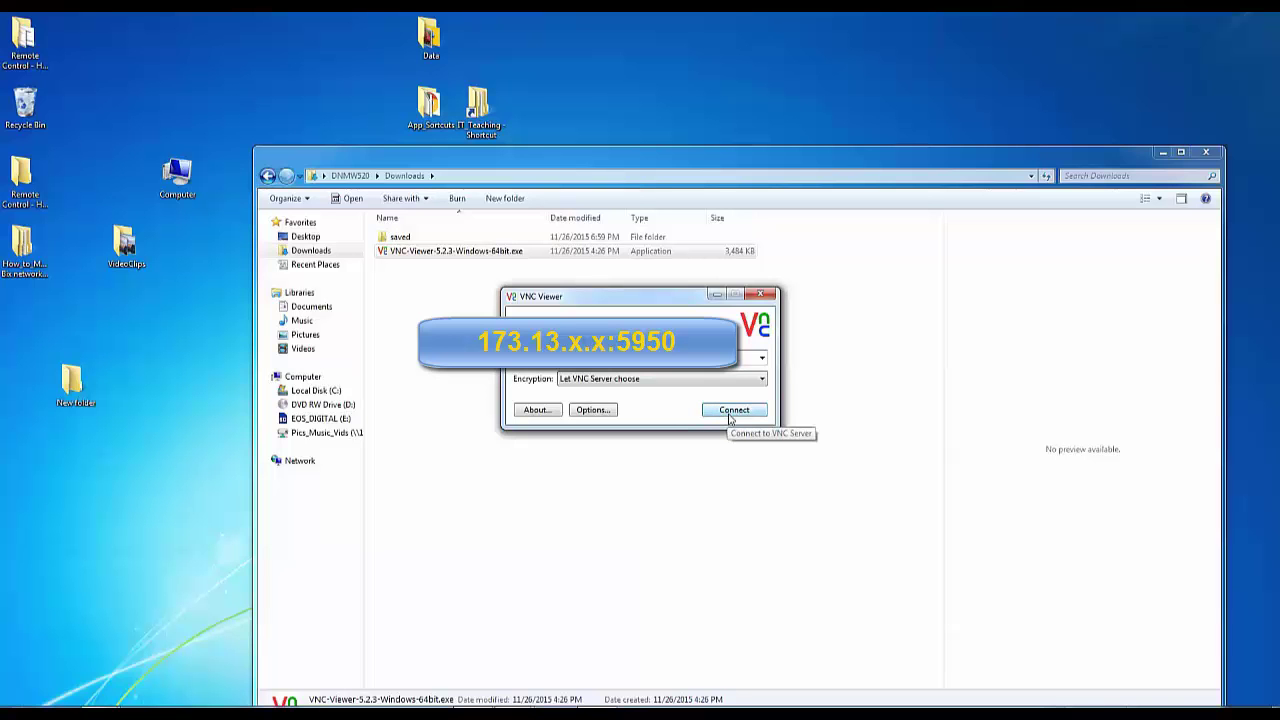
Connect to the Mac's VNC Server, accepting its unrecognized identity in the check.
{"action": "left_click", "coordinate": [730, 412]}
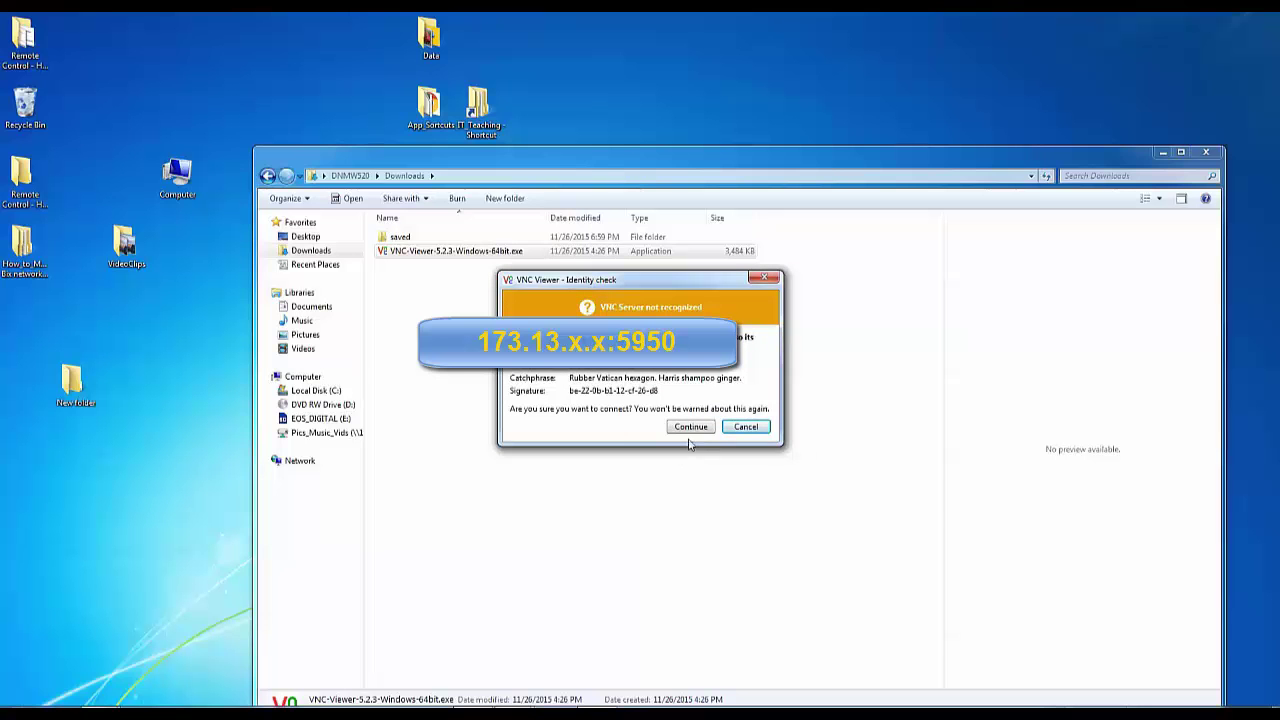
{"action": "left_click", "coordinate": [689, 431]}
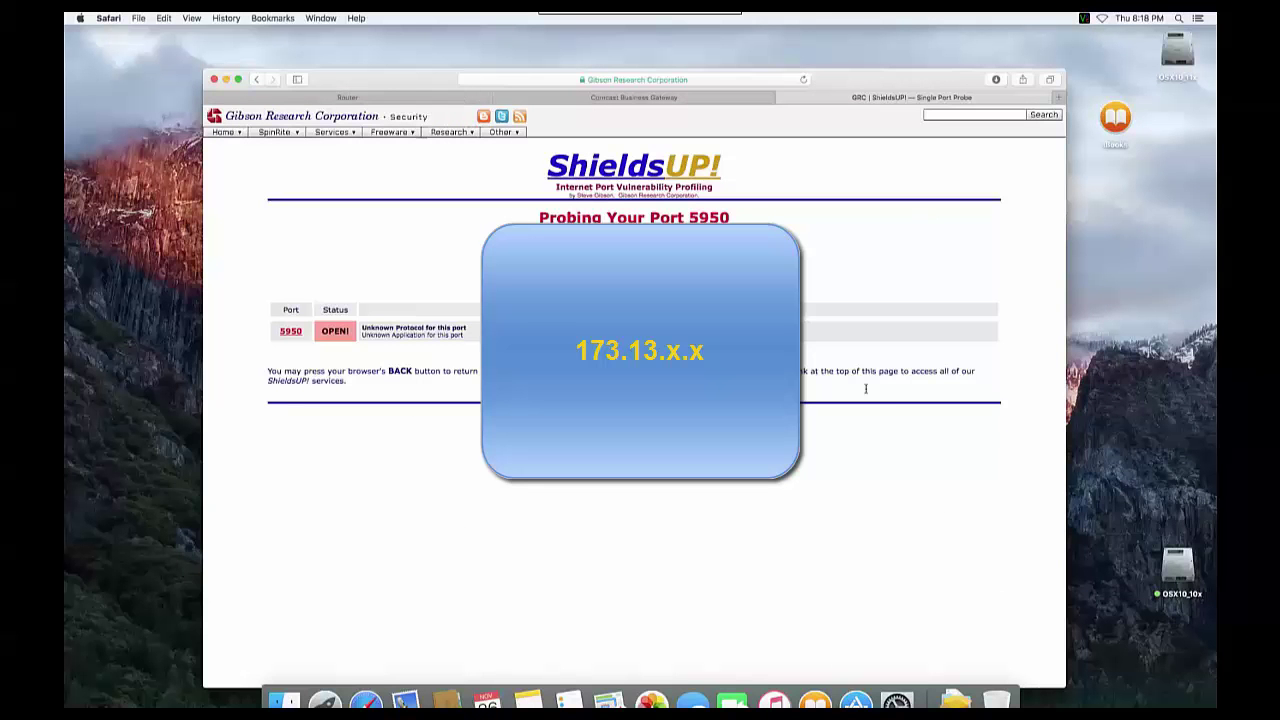
Close the ShieldsUP Safari window on the Mac and take the remote view out of full screen.
{"action": "left_click", "coordinate": [769, 37]}
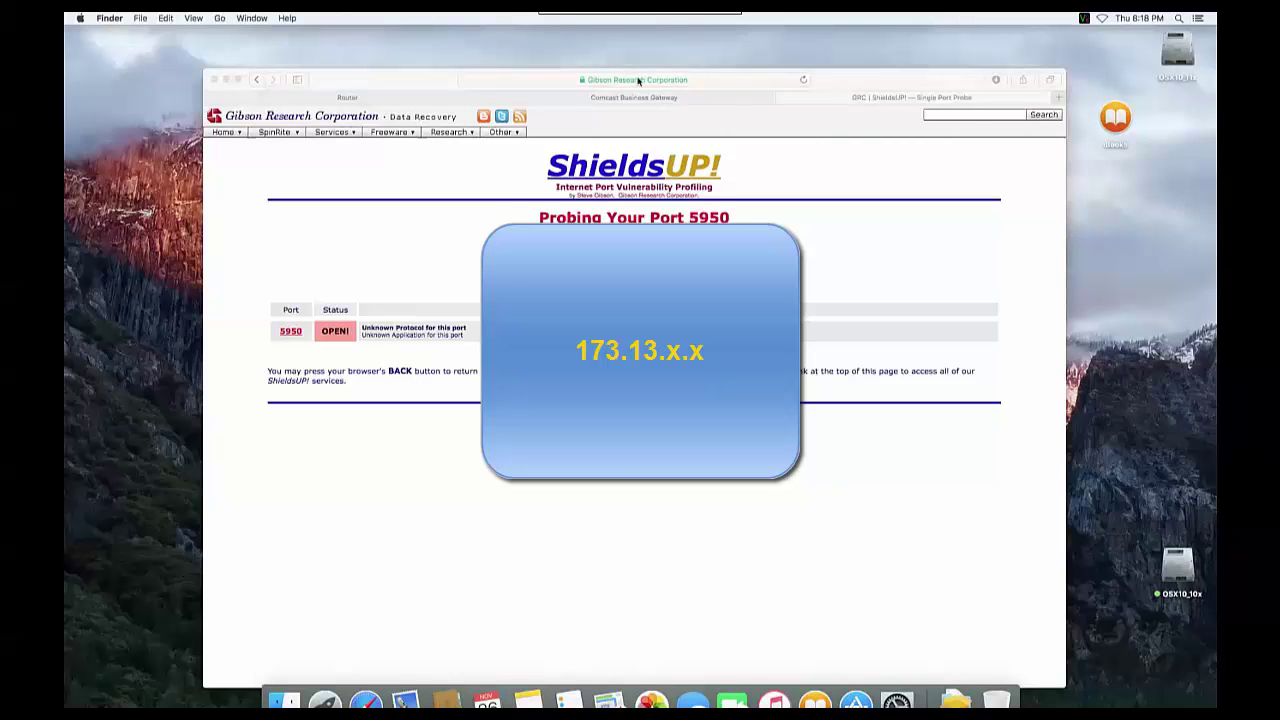
{"action": "mouse_move", "coordinate": [650, 16]}
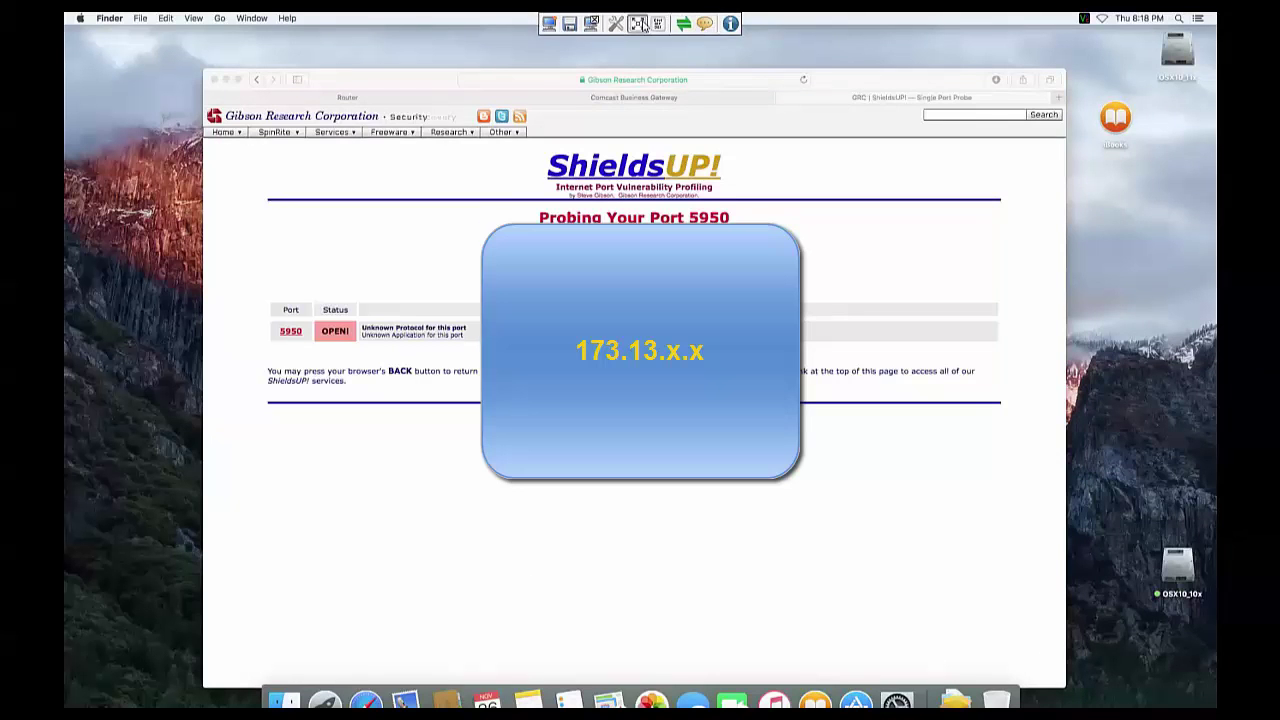
{"action": "left_click", "coordinate": [431, 79]}
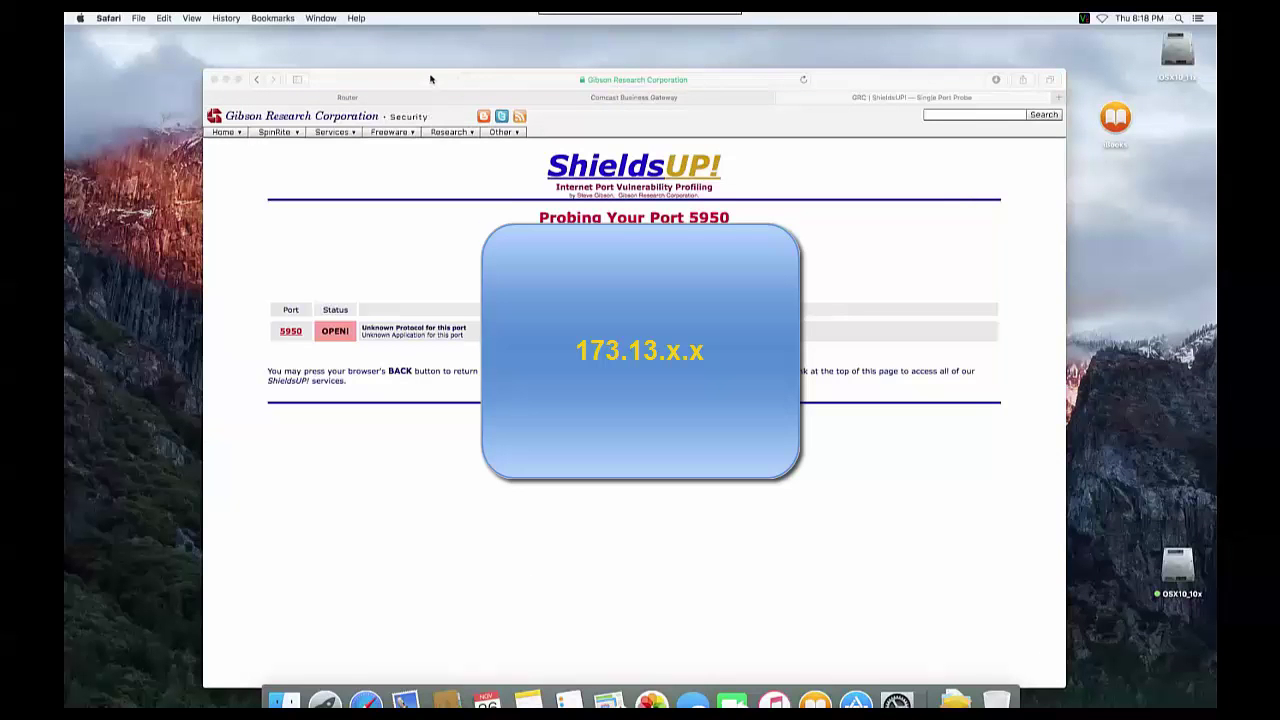
{"action": "left_click_drag", "start_coordinate": [431, 79], "coordinate": [431, 62]}
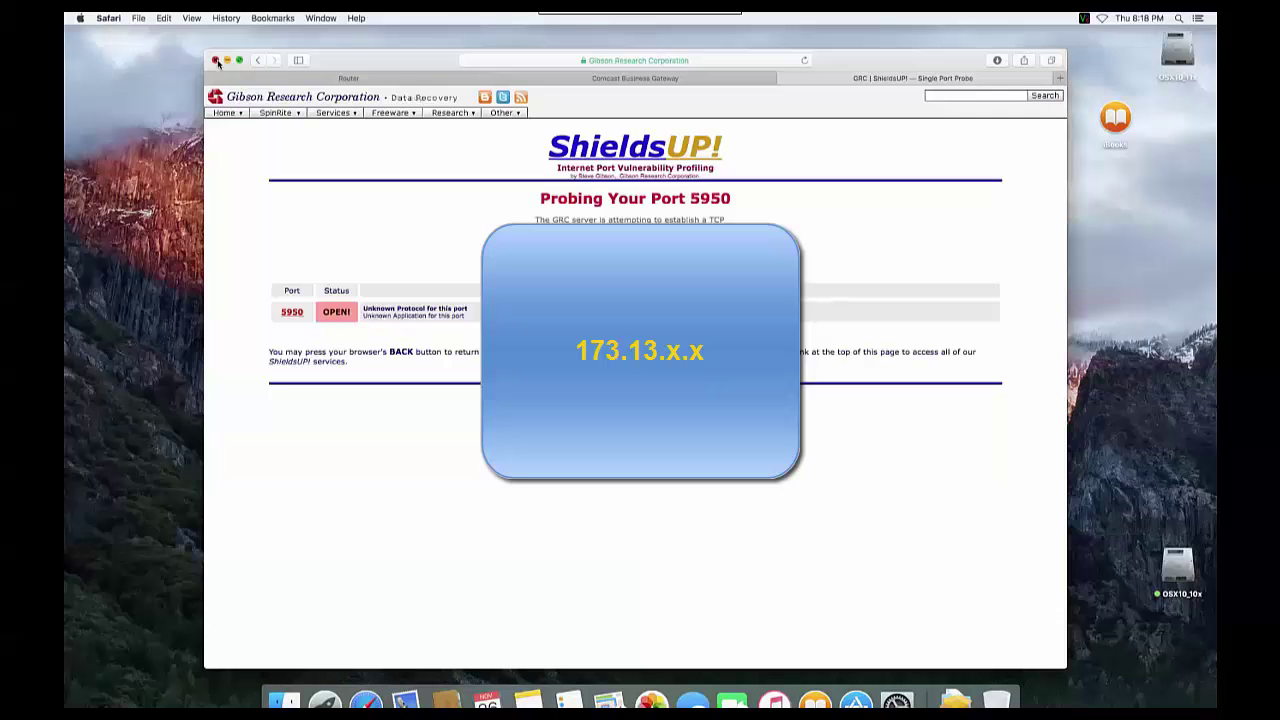
{"action": "left_click", "coordinate": [216, 60]}
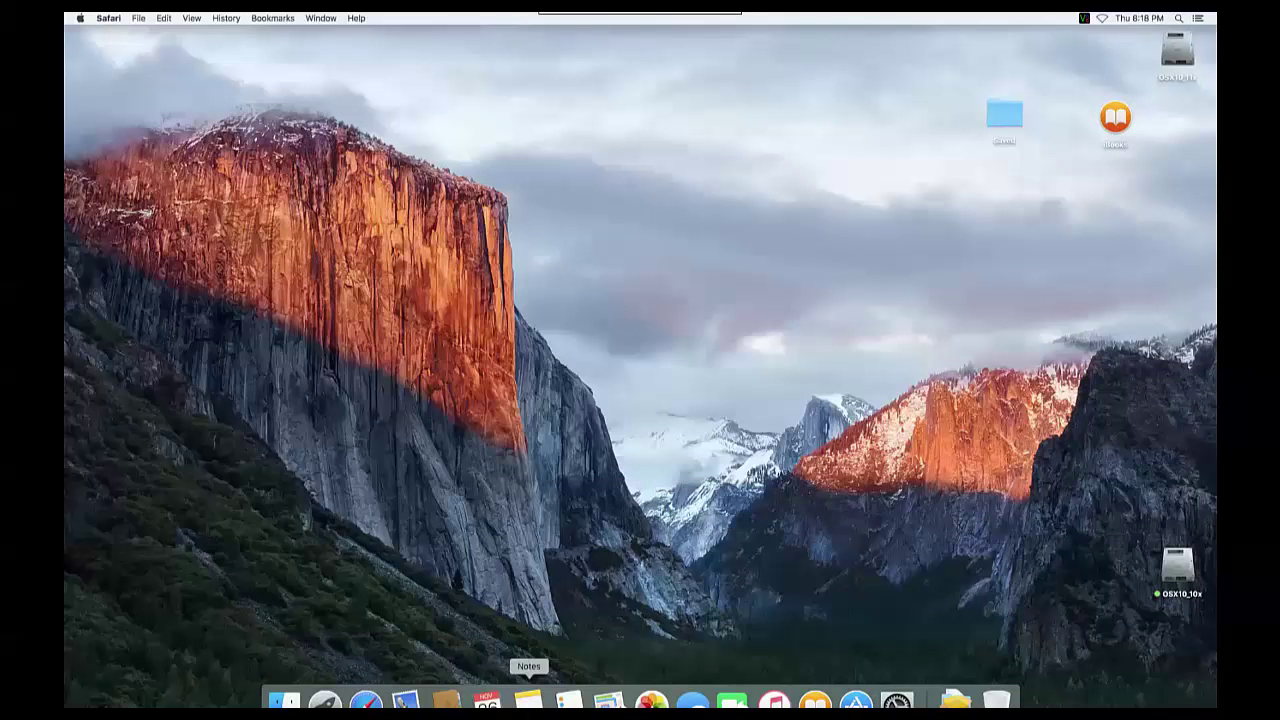
{"action": "left_click", "coordinate": [640, 26]}
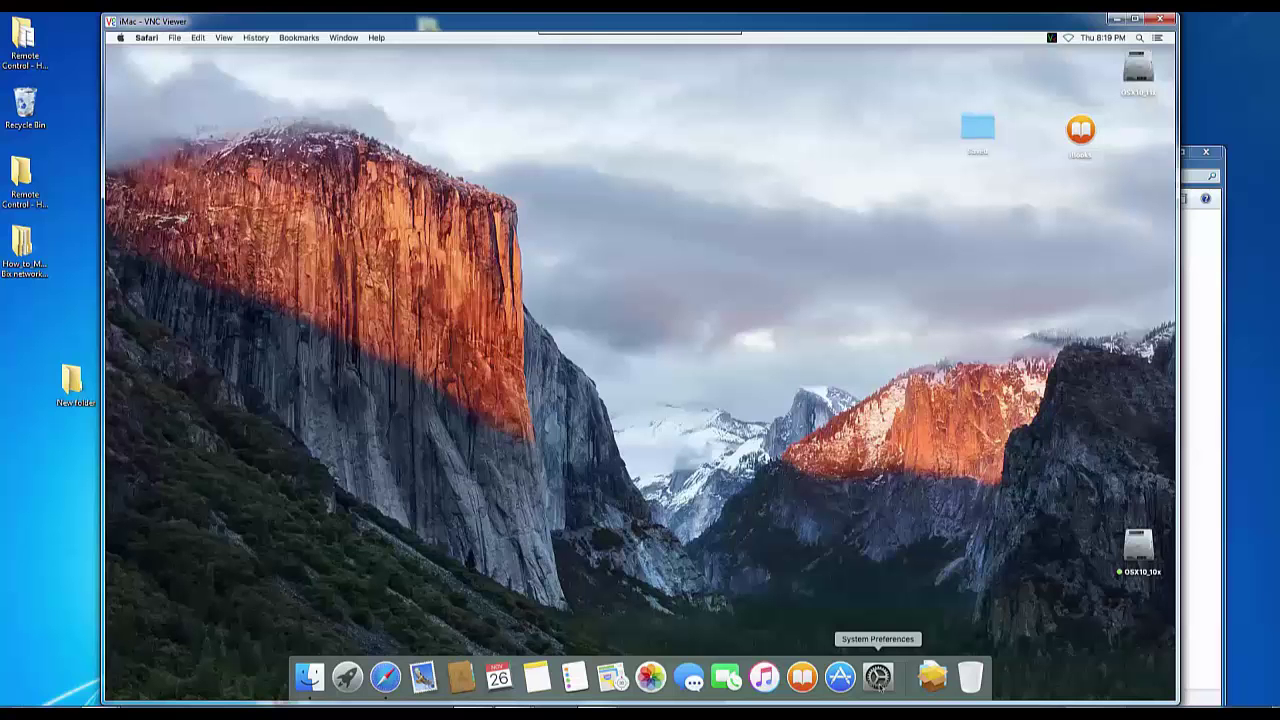
In Energy Saver, set Computer sleep to Never and Display sleep to about 26 minutes, and disable hard disk sleep.
{"action": "left_click", "coordinate": [878, 679]}
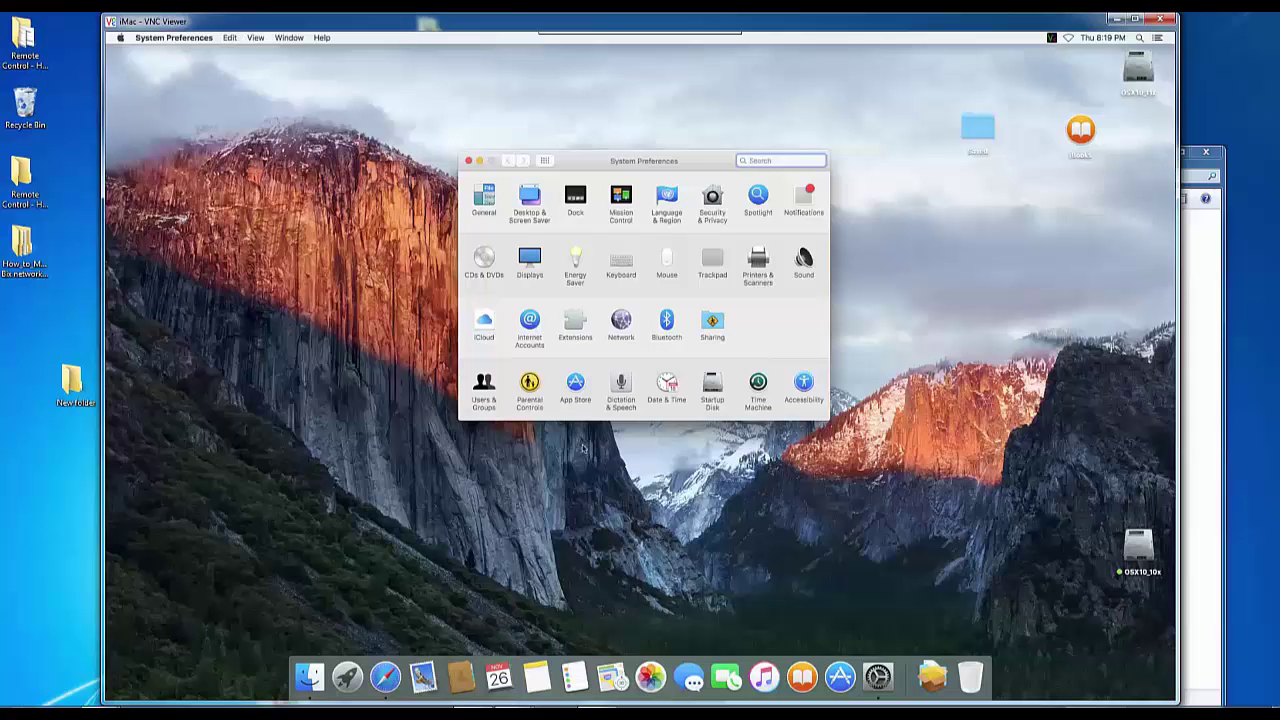
{"action": "left_click", "coordinate": [575, 275]}
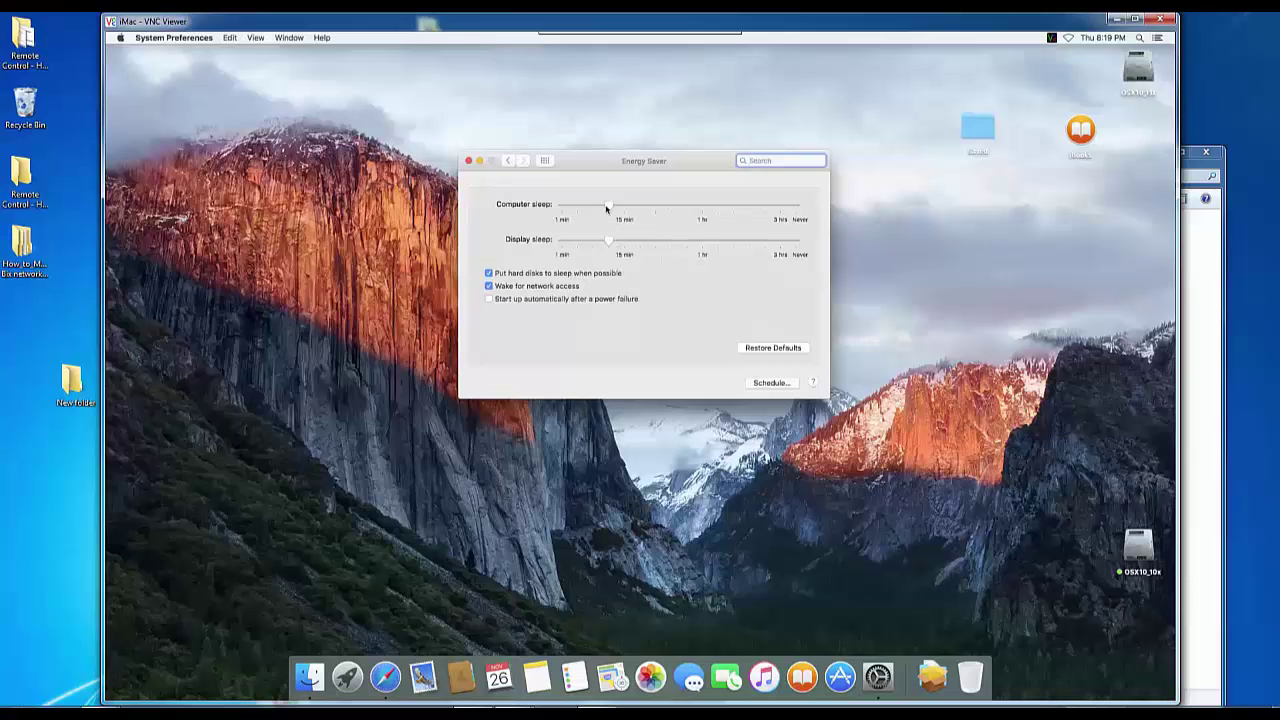
{"action": "left_click_drag", "start_coordinate": [607, 206], "coordinate": [823, 215]}
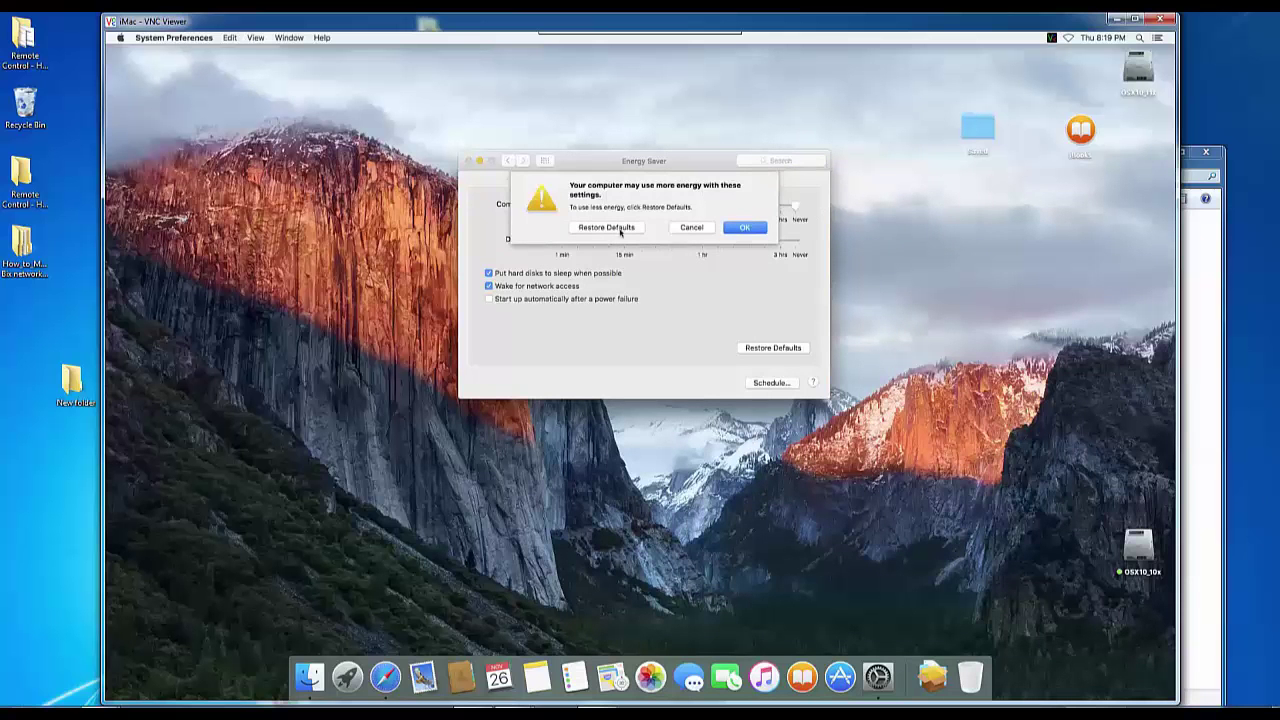
{"action": "left_click", "coordinate": [745, 227]}
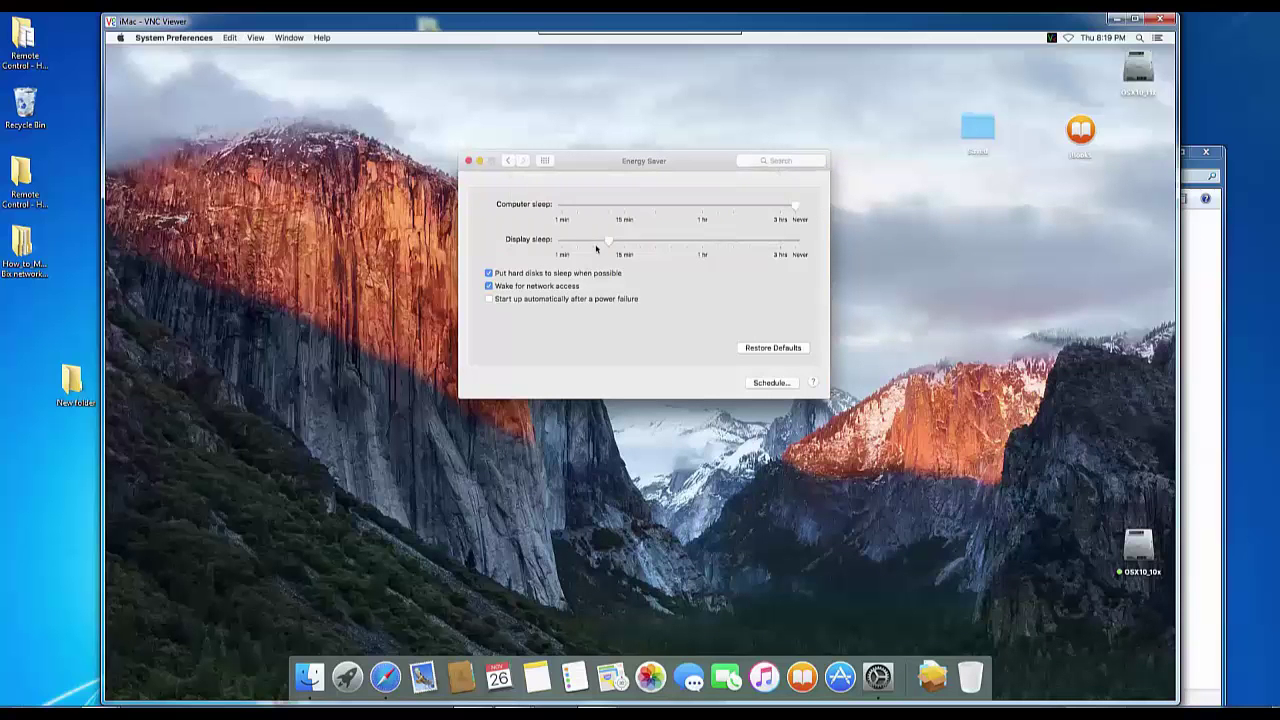
{"action": "mouse_move", "coordinate": [607, 247]}
{"action": "left_click_drag", "start_coordinate": [608, 246], "coordinate": [673, 245]}
{"action": "left_click", "coordinate": [489, 274]}
Close Energy Saver and open the Downloads folder in Windows Explorer.
{"action": "left_click", "coordinate": [469, 161]}
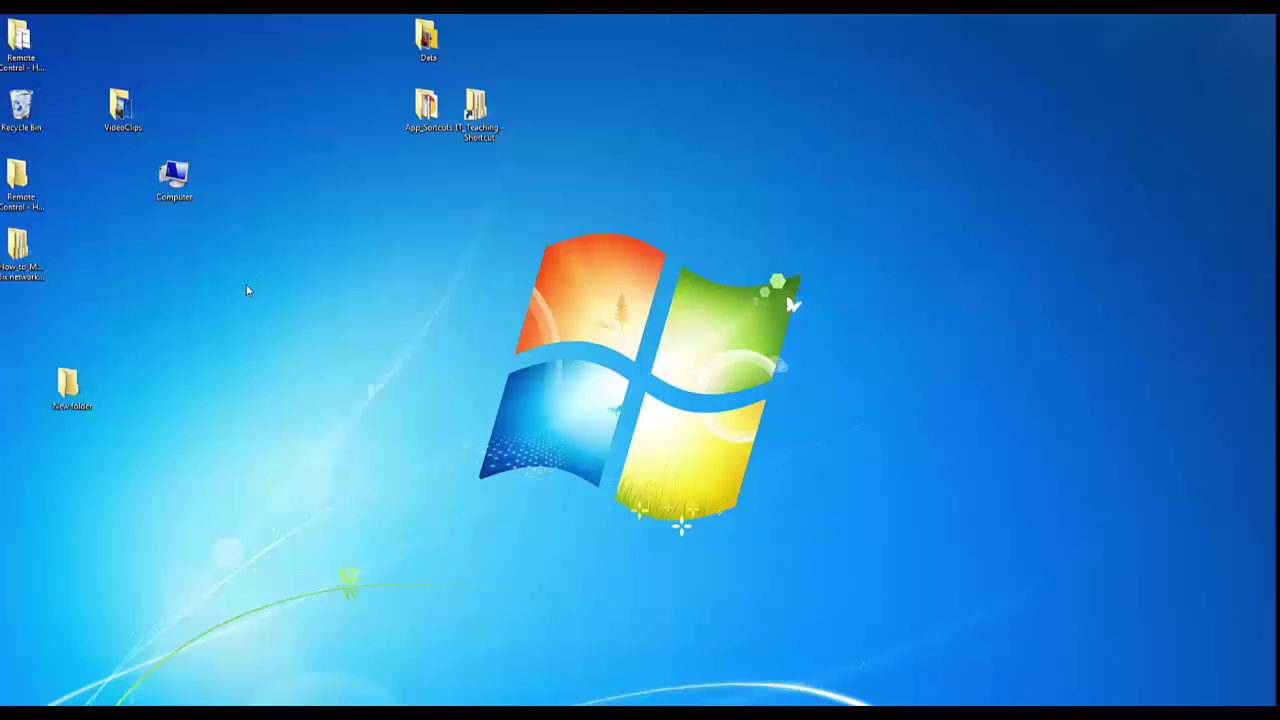
{"action": "double_click", "coordinate": [181, 190]}
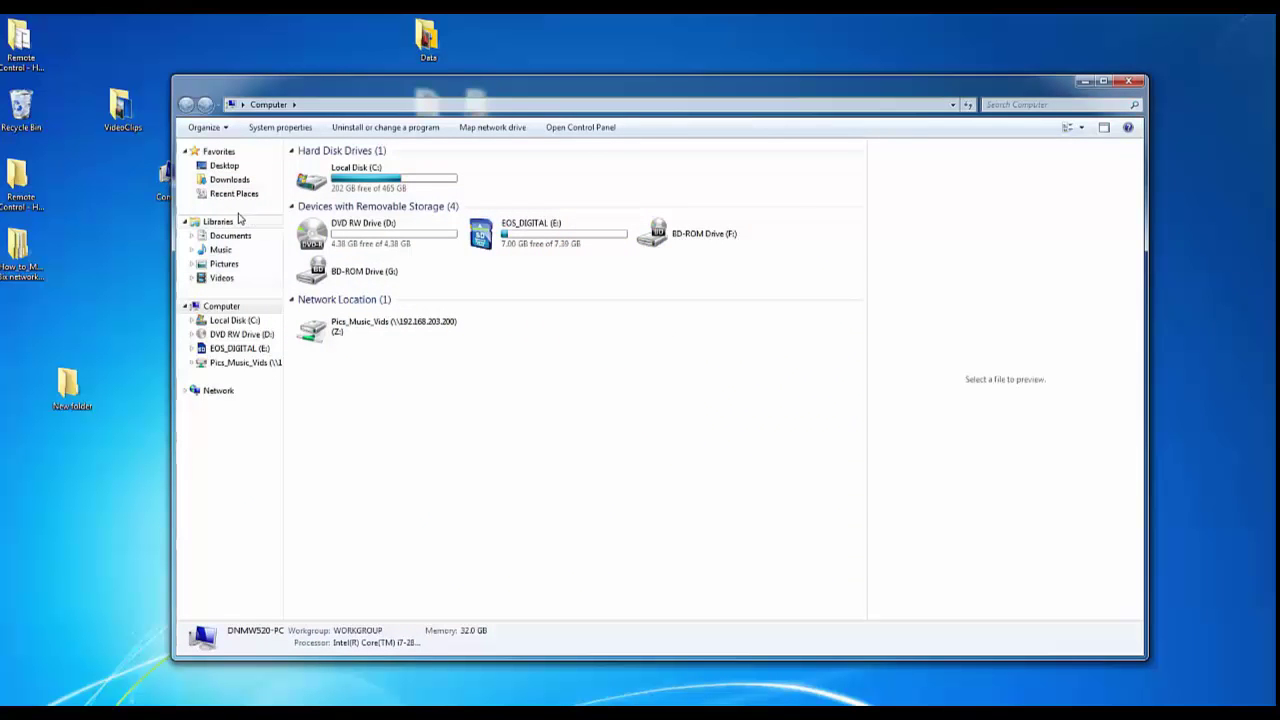
{"action": "left_click", "coordinate": [231, 181]}
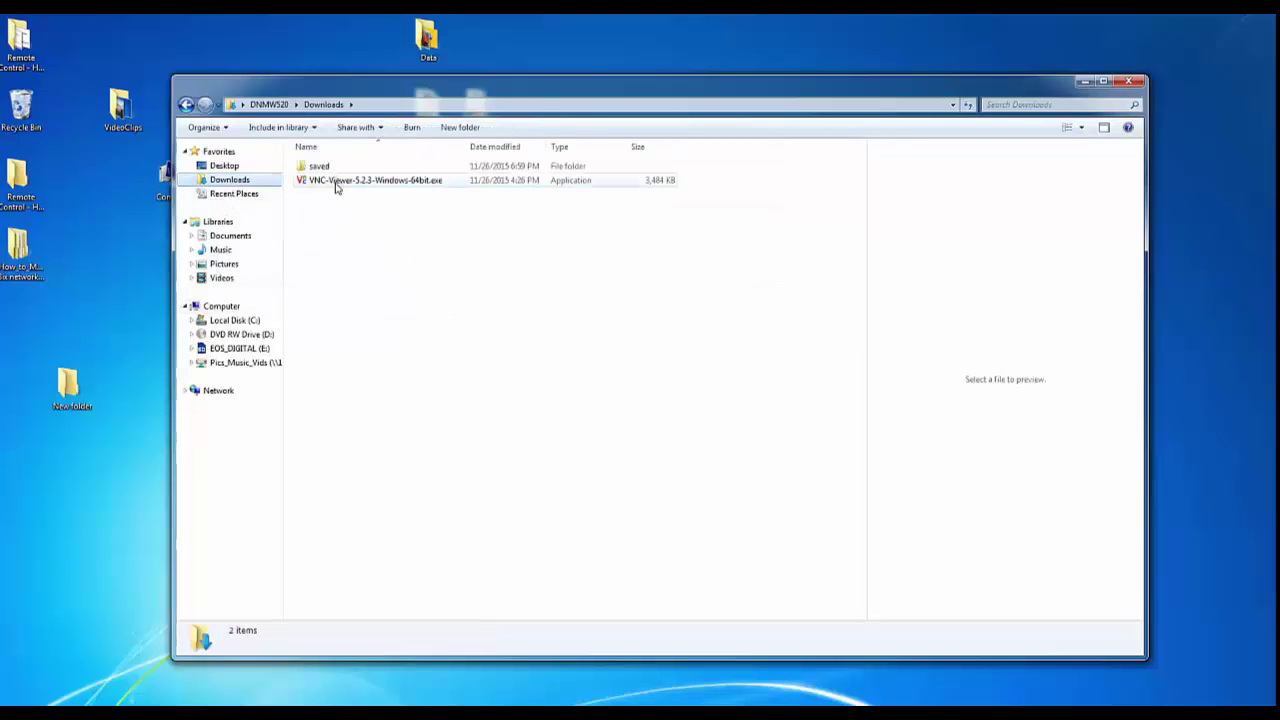
Create a desktop shortcut to VNC-Viewer-5.2.3-Windows-64bit.exe and place it above the Windows logo.
{"action": "left_click_drag", "start_coordinate": [336, 188], "coordinate": [112, 312]}
{"action": "left_click", "coordinate": [155, 342]}
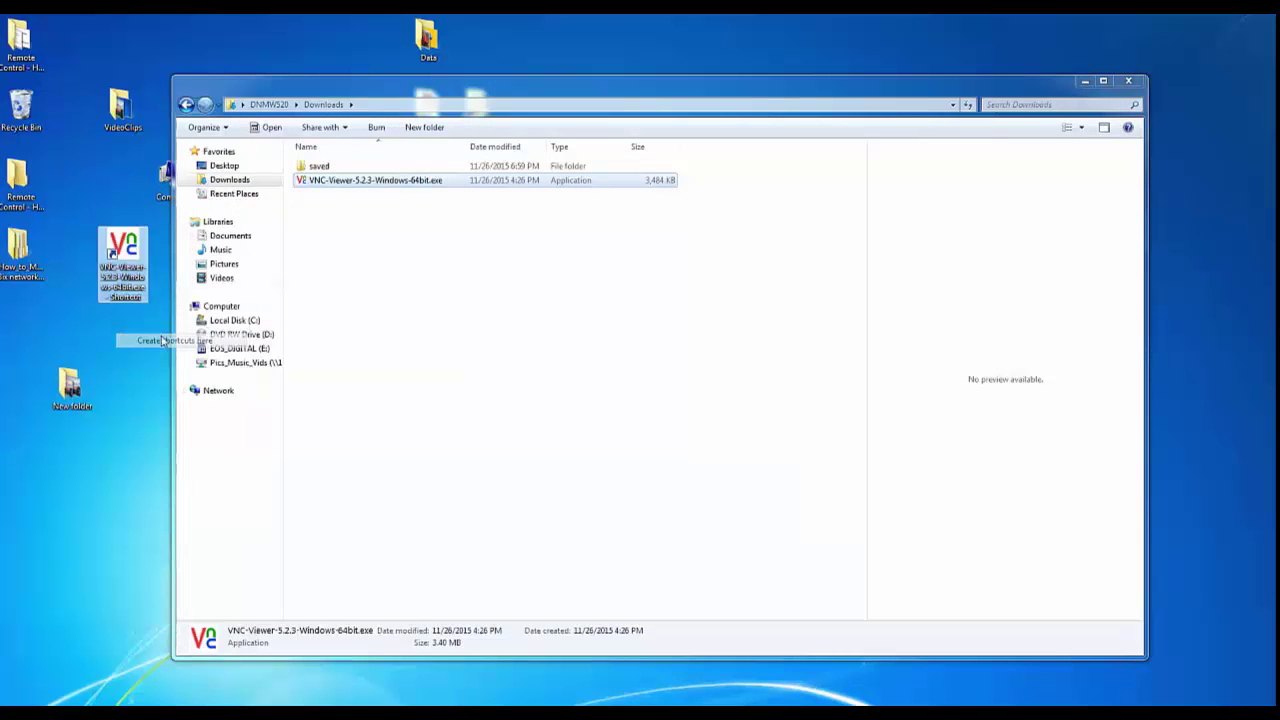
{"action": "left_click_drag", "start_coordinate": [306, 87], "coordinate": [291, 392]}
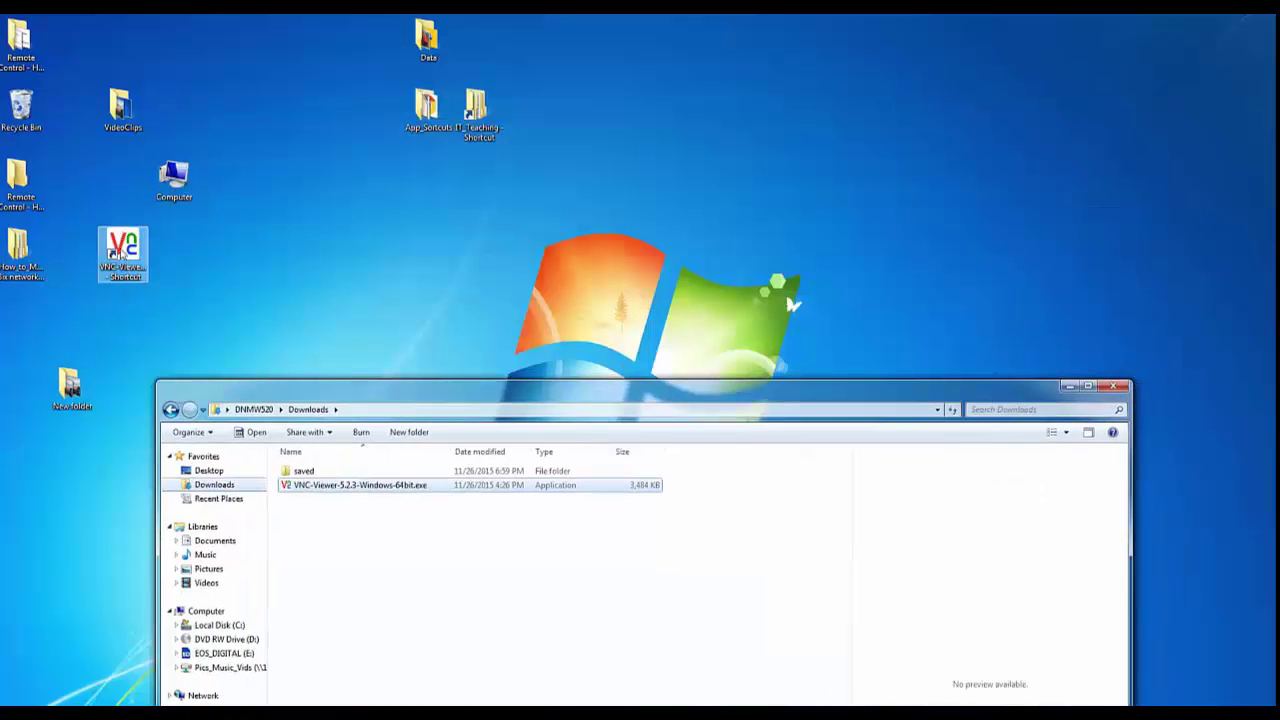
{"action": "left_click_drag", "start_coordinate": [118, 253], "coordinate": [583, 187]}
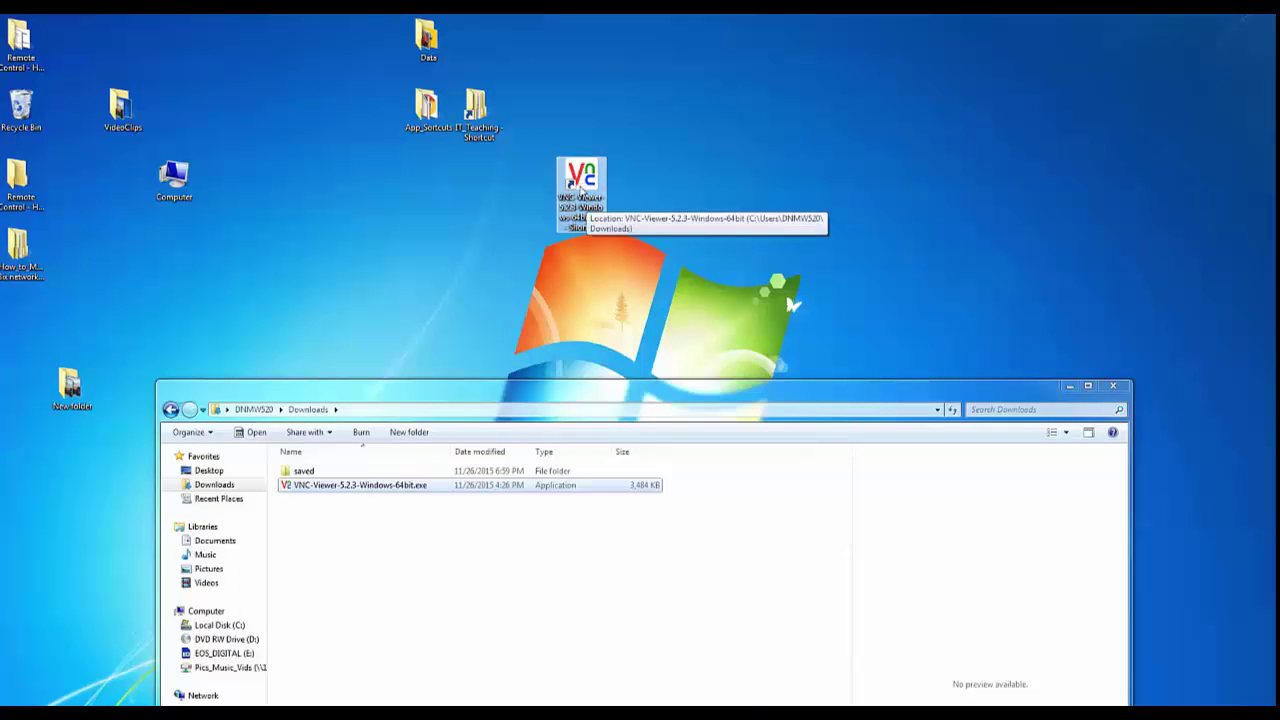
Launch VNC Viewer from the desktop shortcut and enter server address 192.168.1.200:5950.
{"action": "double_click", "coordinate": [581, 190]}
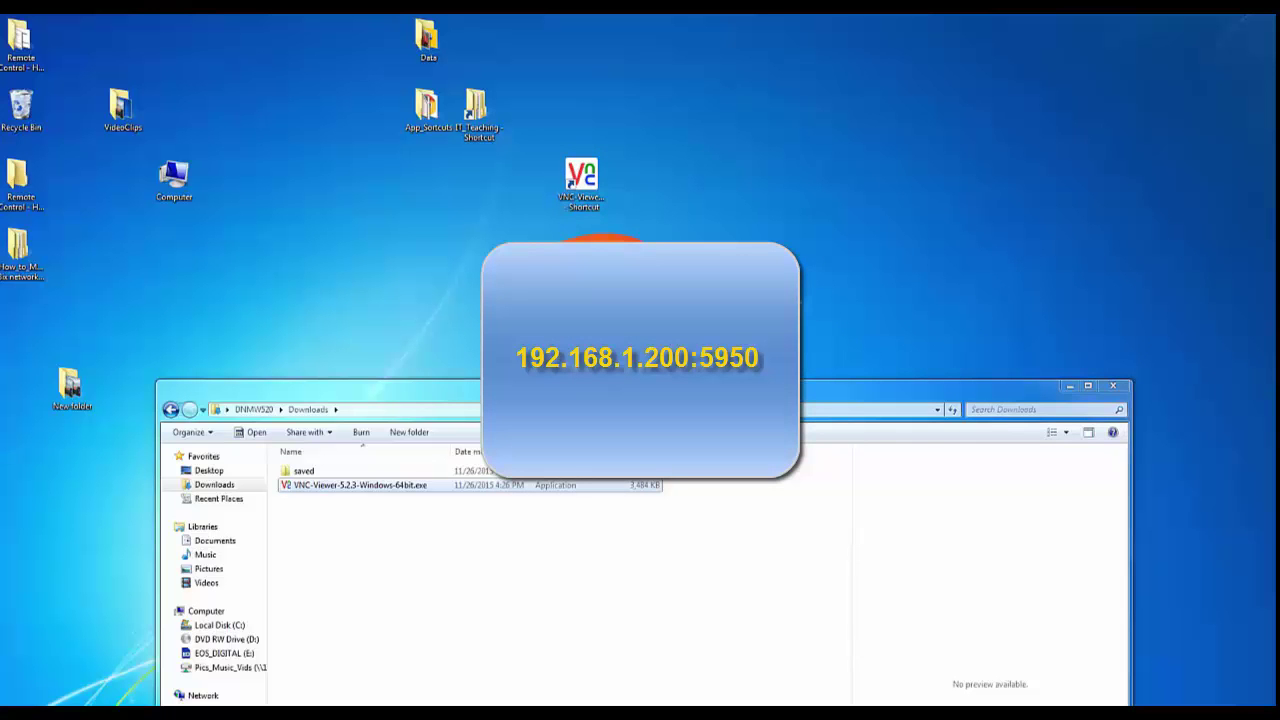
{"action": "type", "text": "1"}
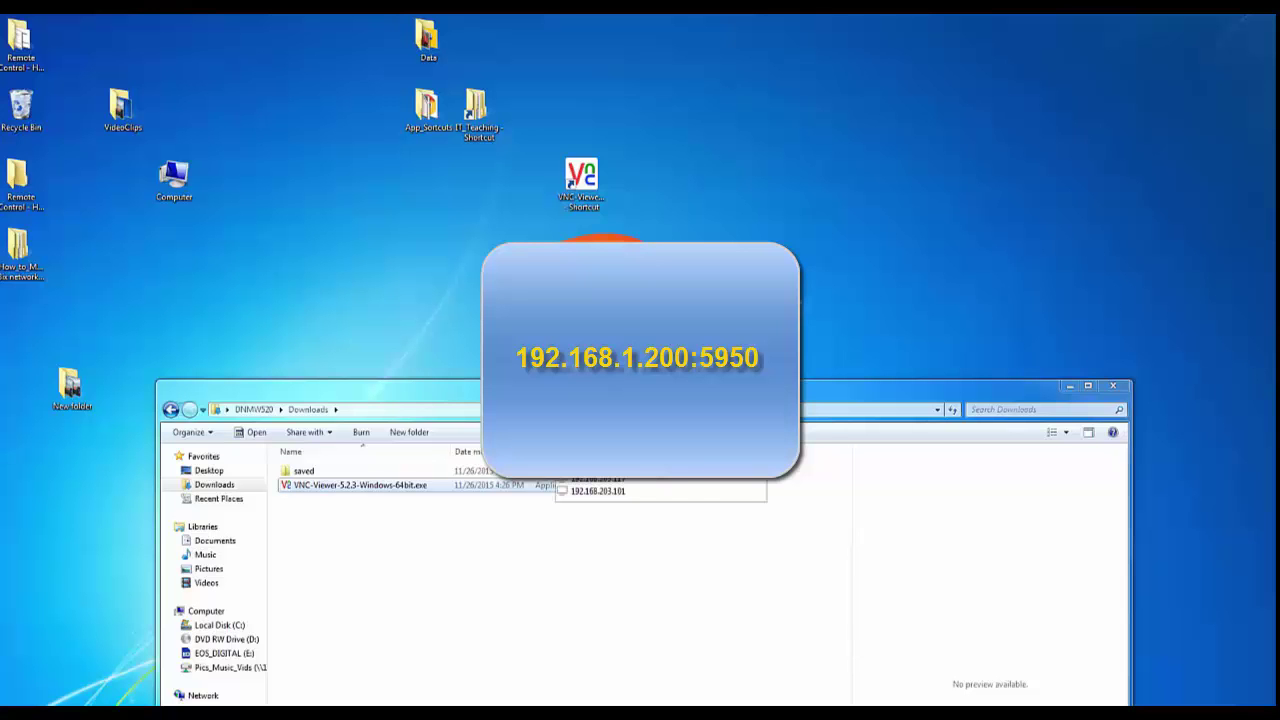
{"action": "type", "text": "1"}
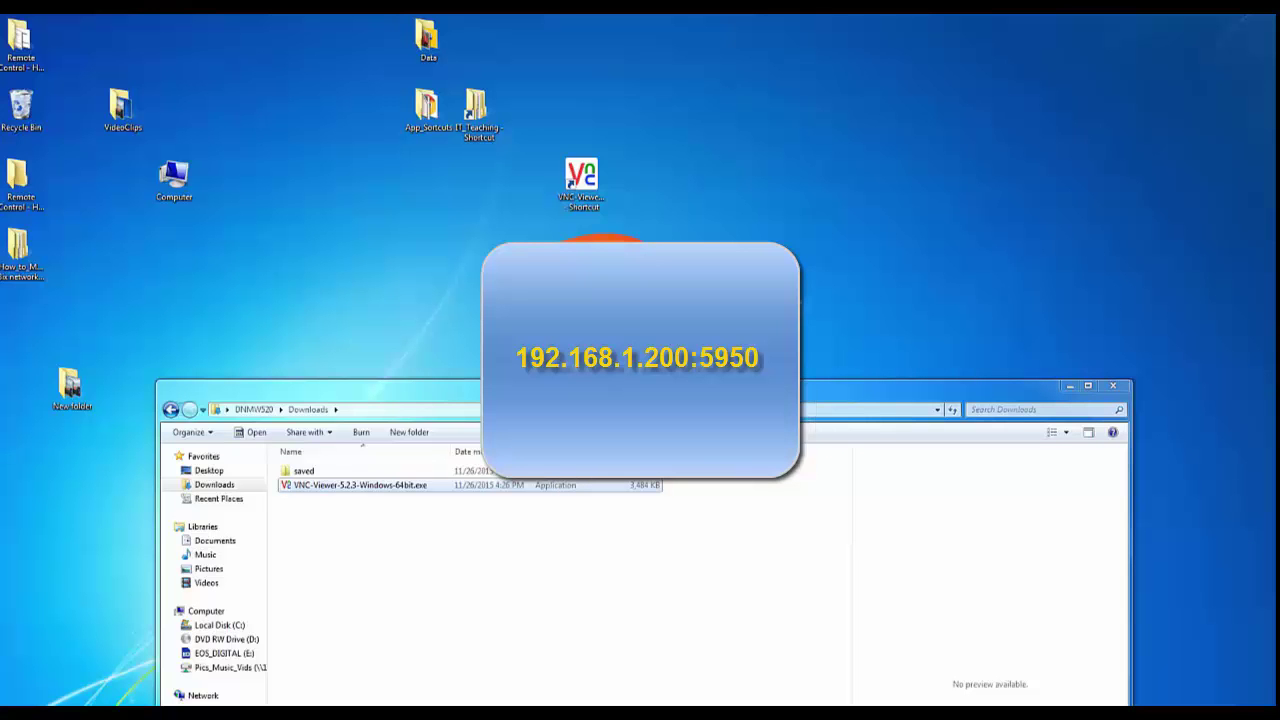
{"action": "key", "text": "Return"}
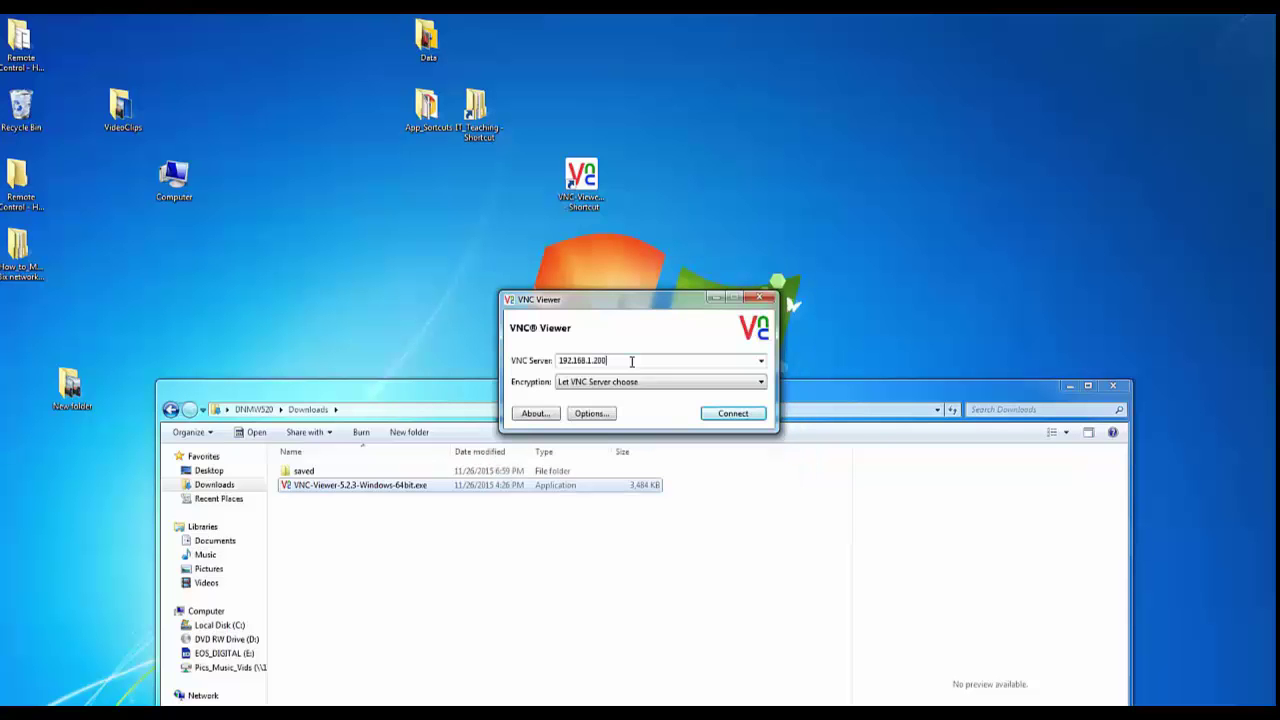
{"action": "type", "text": ":5"}
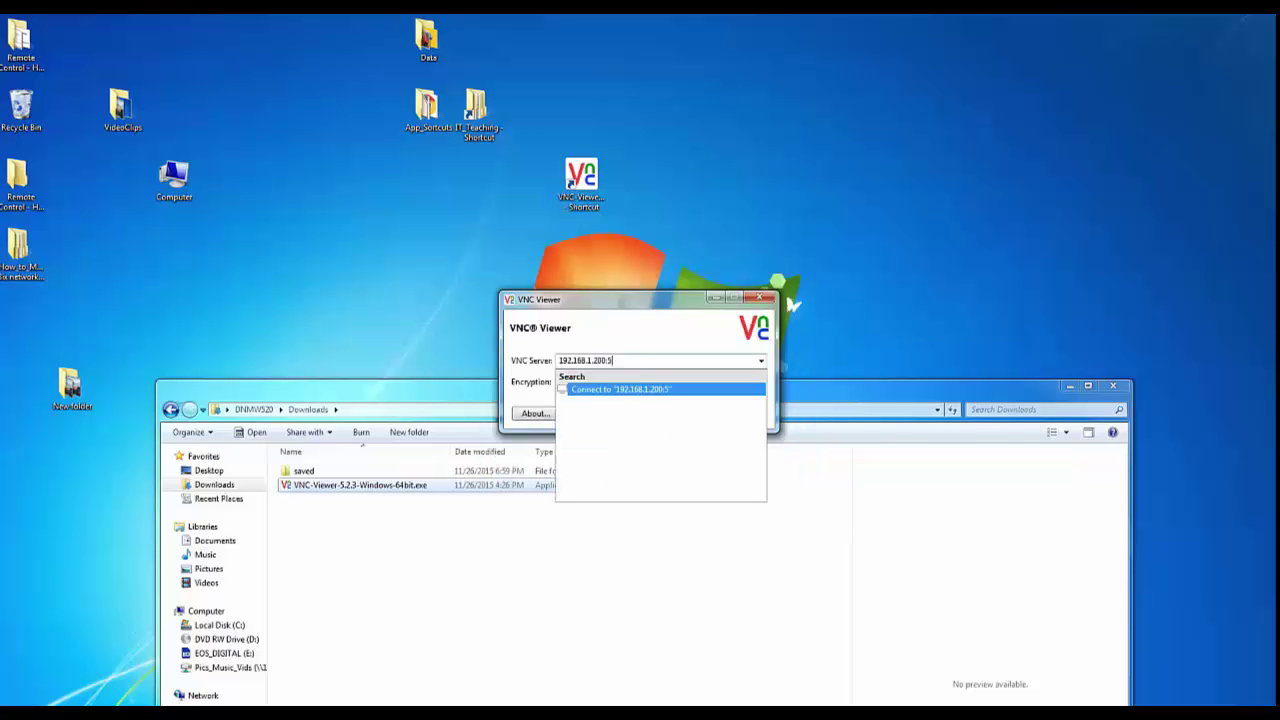
{"action": "type", "text": "950"}
Connect to 192.168.1.200:5950 and authenticate with the Mac account's password.
{"action": "left_click", "coordinate": [638, 308]}
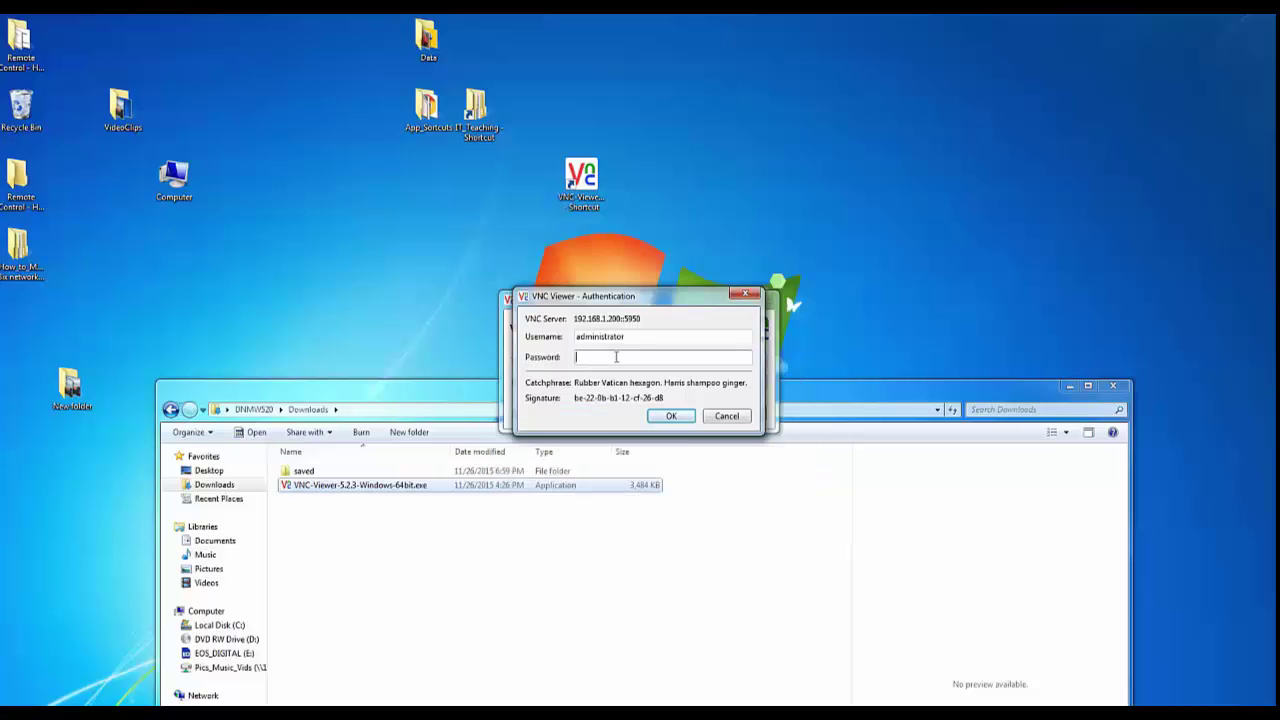
{"action": "type", "text": "•••••••••"}
{"action": "left_click", "coordinate": [670, 416]}
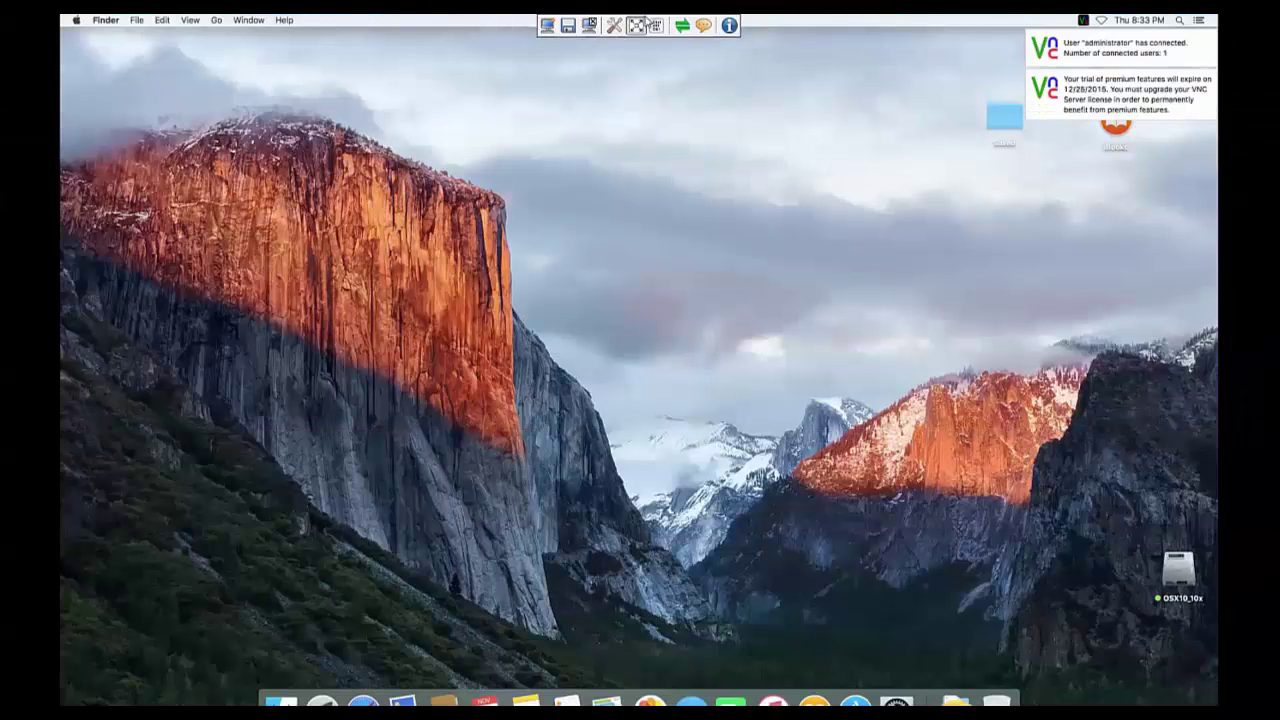
Window the remote view, confirm Ethernet's manual IP 192.168.1.200 in Network preferences, and close System Preferences.
{"action": "left_click", "coordinate": [635, 23]}
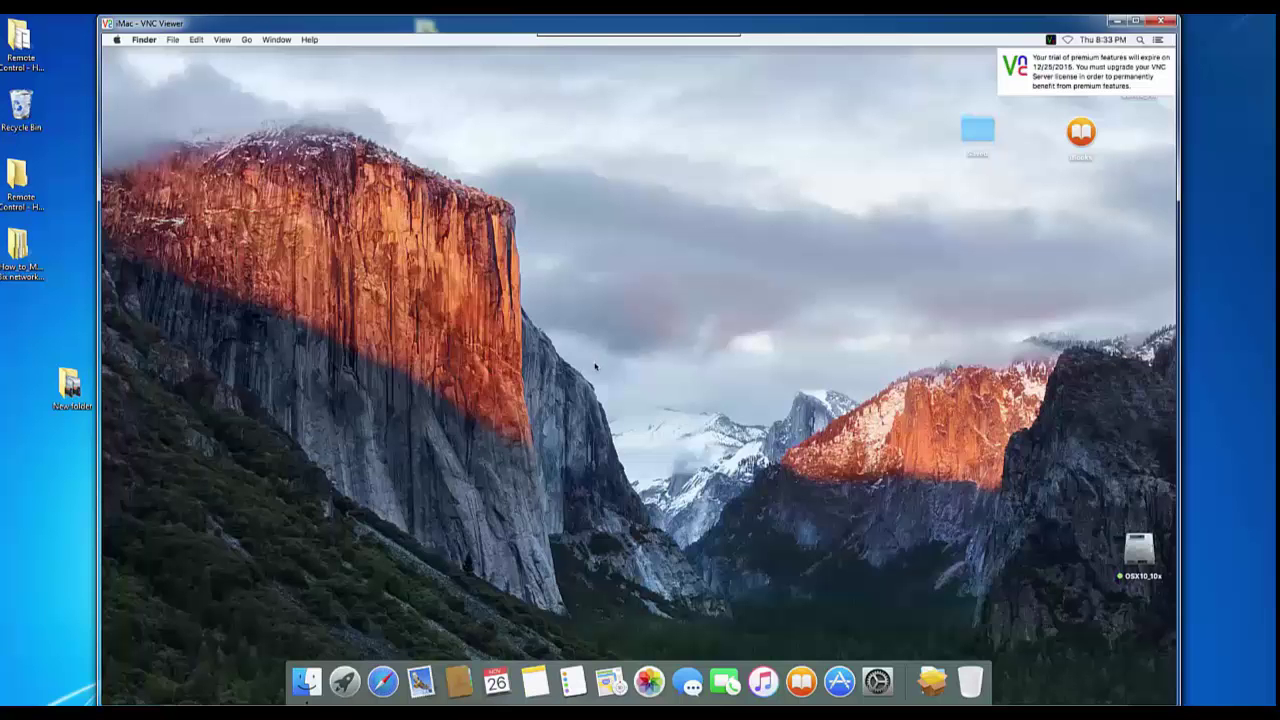
{"action": "left_click", "coordinate": [878, 682]}
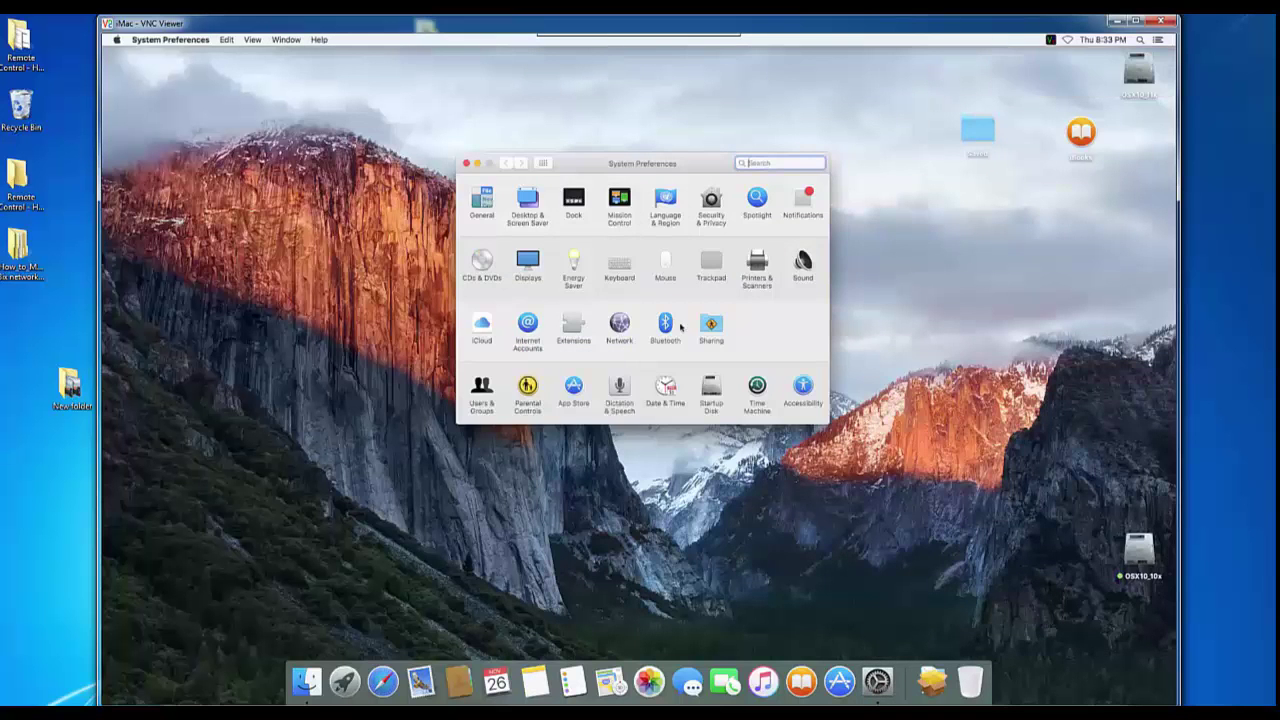
{"action": "left_click", "coordinate": [622, 330]}
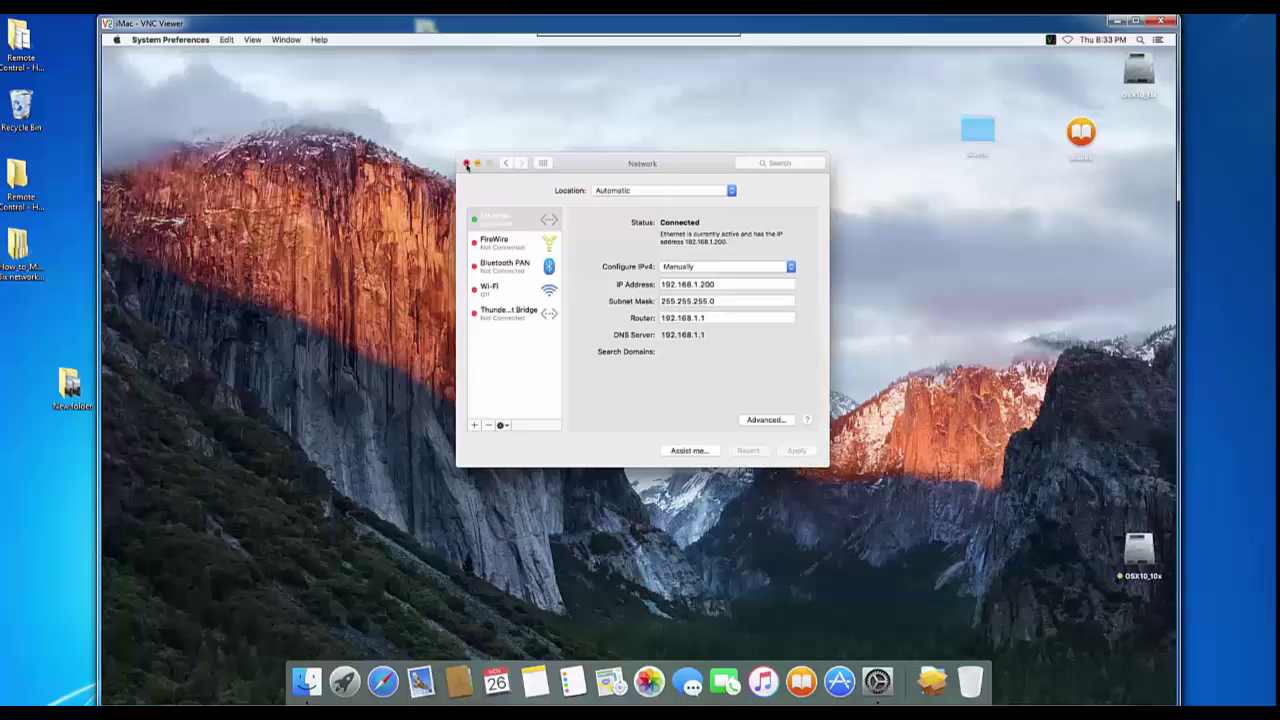
{"action": "left_click", "coordinate": [466, 164]}
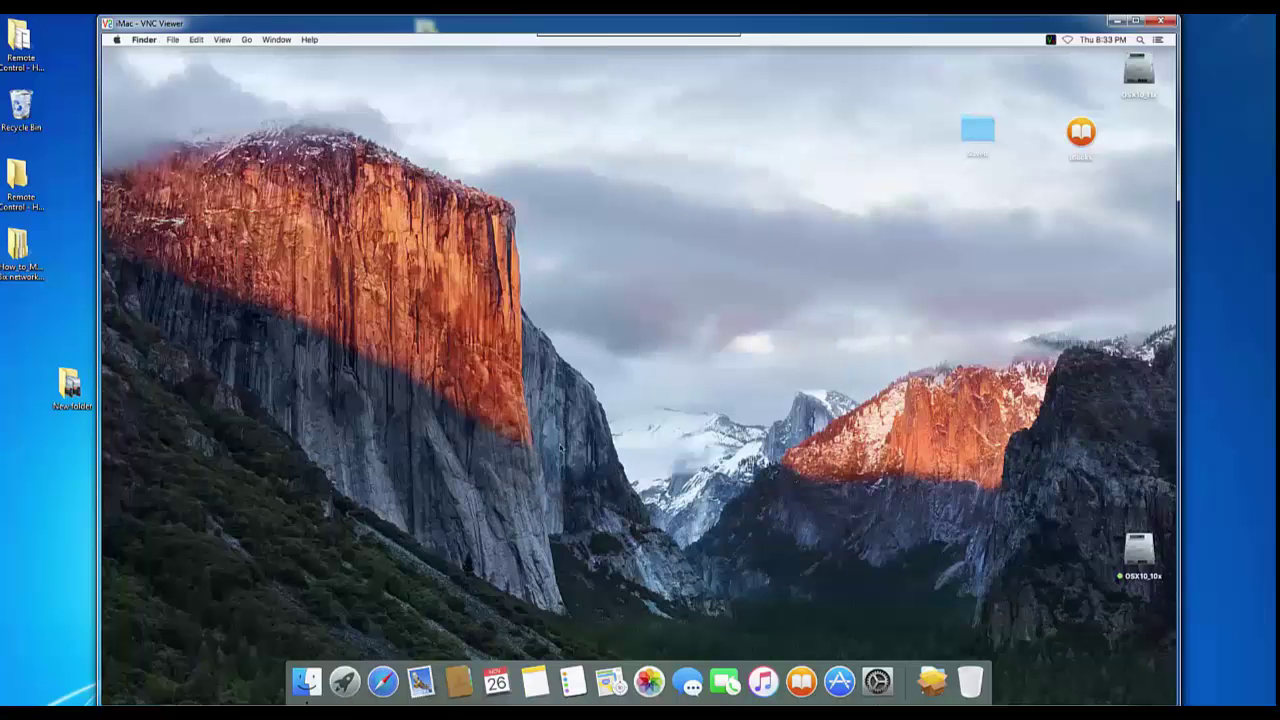